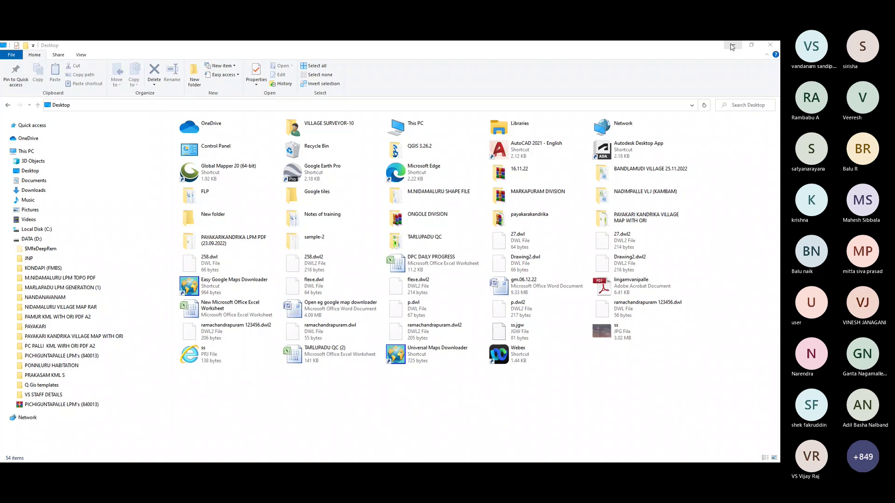
Bring up the Easy Google Map Downloader installation document in Word and read its setup instructions through the Ready to Install page
{"action": "left_click", "coordinate": [732, 46]}
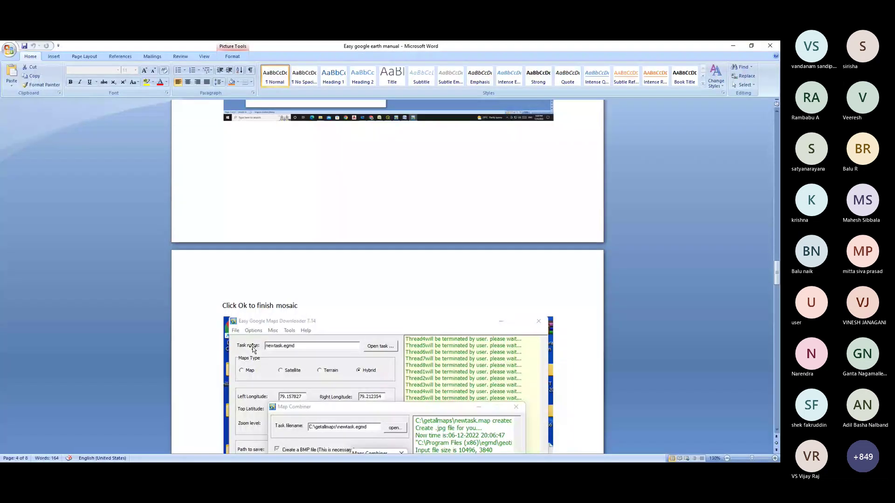
{"action": "left_click", "coordinate": [732, 47]}
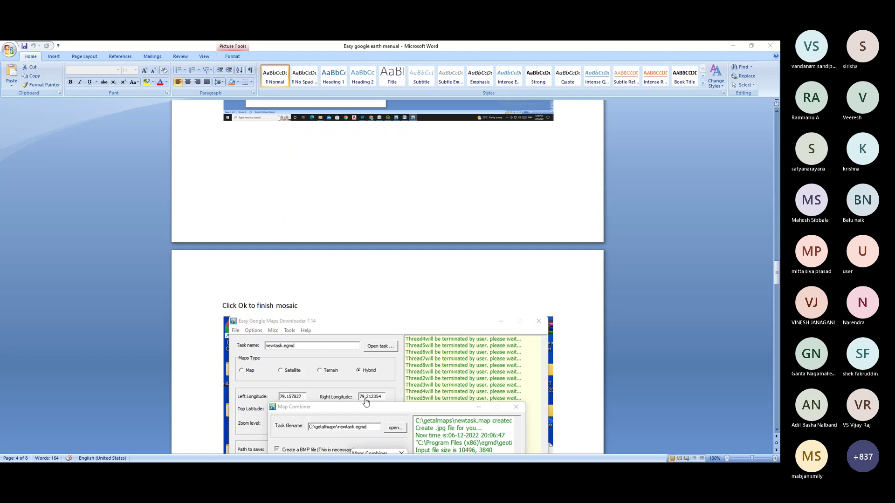
{"action": "key", "text": "alt+Tab"}
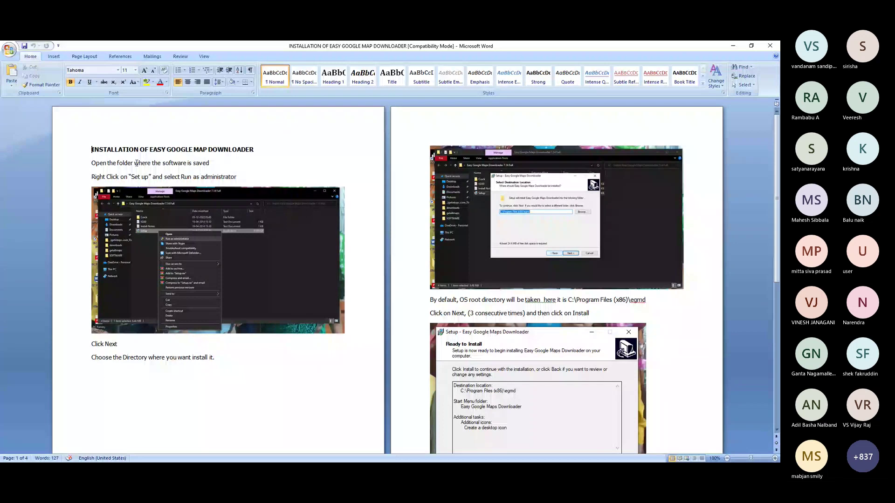
{"action": "scroll", "coordinate": [137, 163], "scroll_direction": "up", "scroll_amount": 2}
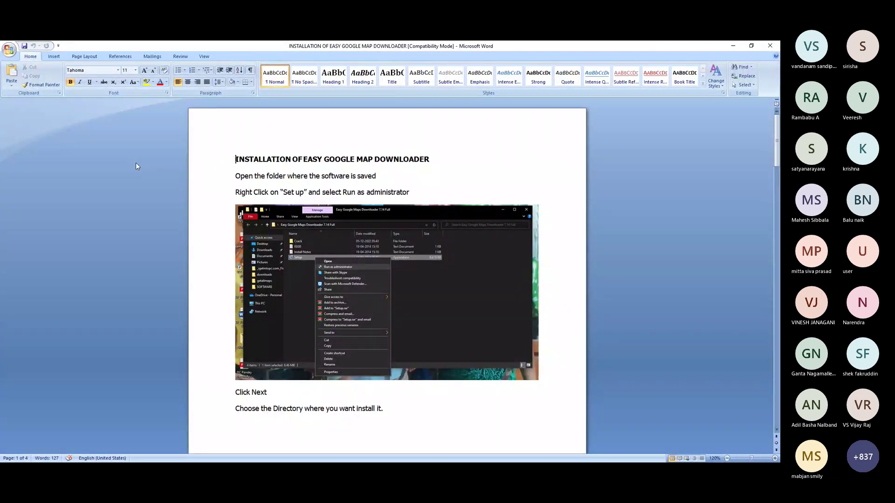
{"action": "scroll", "coordinate": [136, 163], "scroll_direction": "down", "scroll_amount": 1}
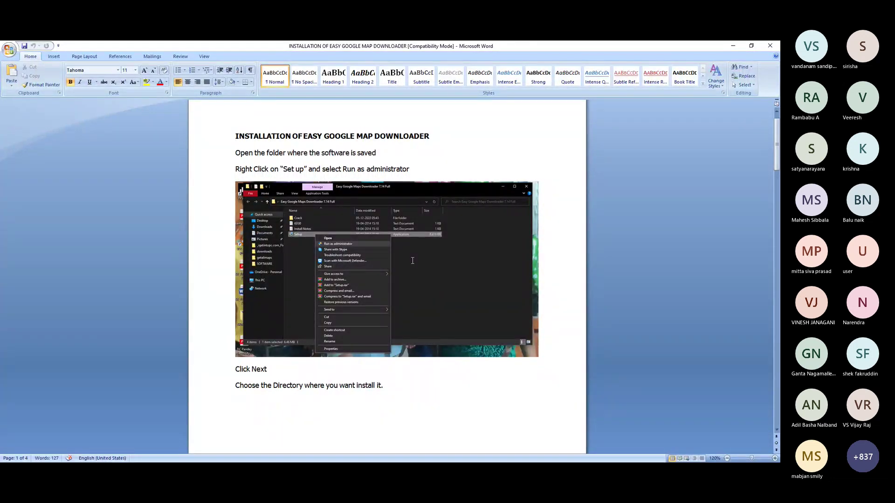
{"action": "scroll", "coordinate": [412, 260], "scroll_direction": "down", "scroll_amount": 3}
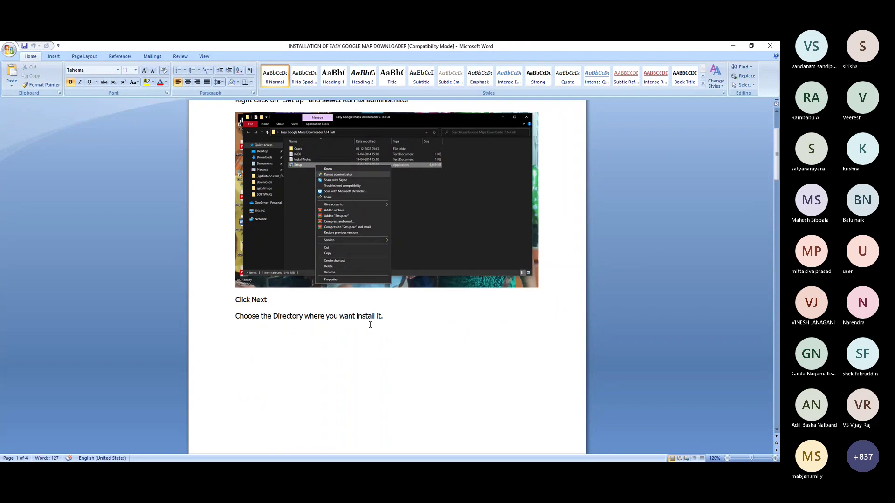
{"action": "scroll", "coordinate": [336, 230], "scroll_direction": "down", "scroll_amount": 12}
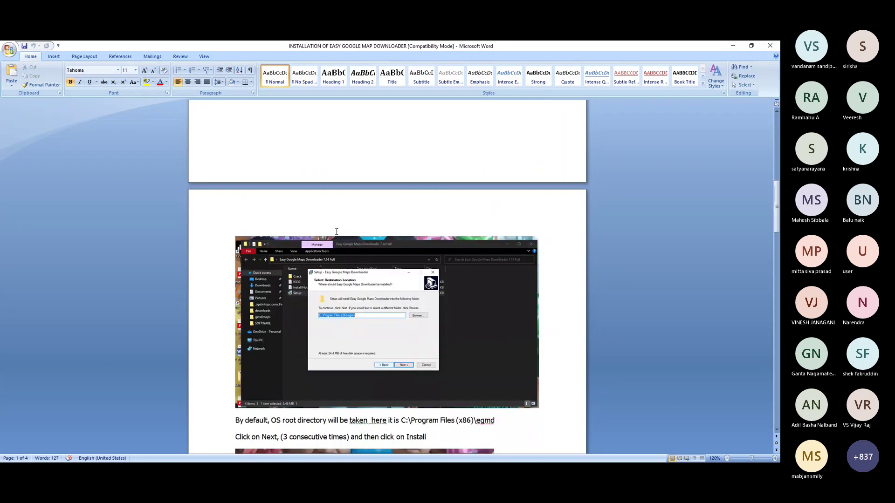
{"action": "scroll", "coordinate": [300, 255], "scroll_direction": "down", "scroll_amount": 3}
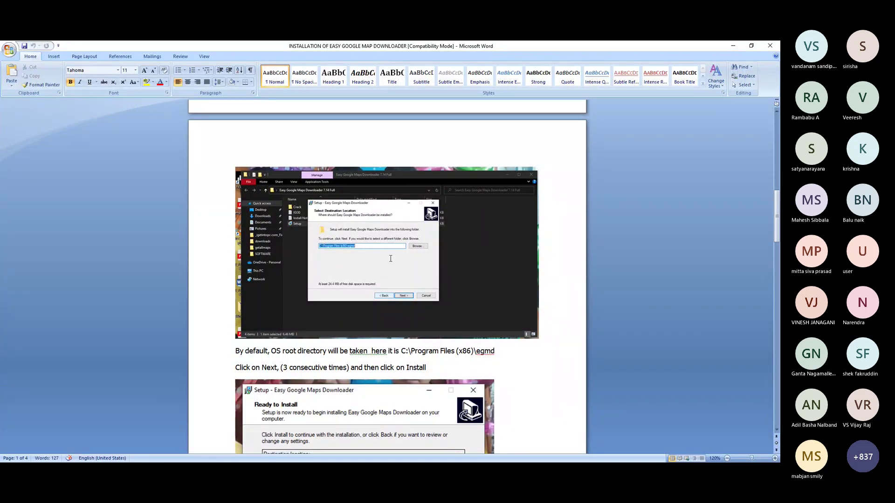
{"action": "scroll", "coordinate": [354, 263], "scroll_direction": "down", "scroll_amount": 5}
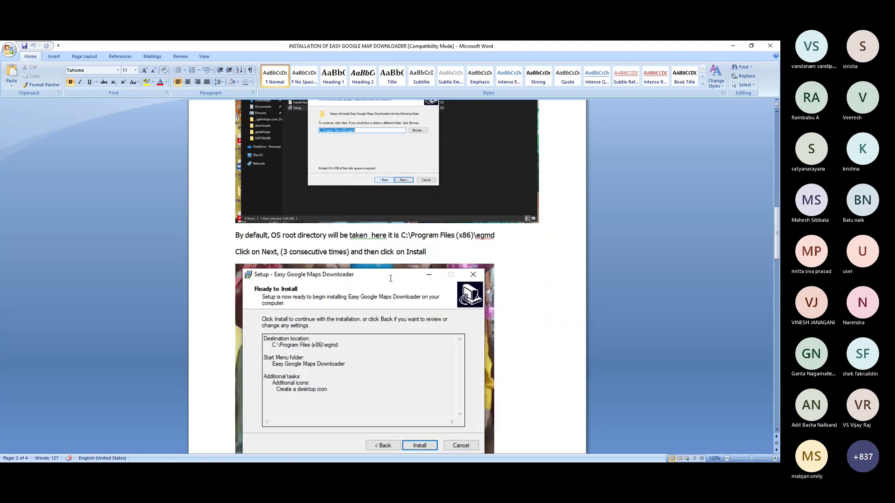
{"action": "scroll", "coordinate": [417, 213], "scroll_direction": "down", "scroll_amount": 4}
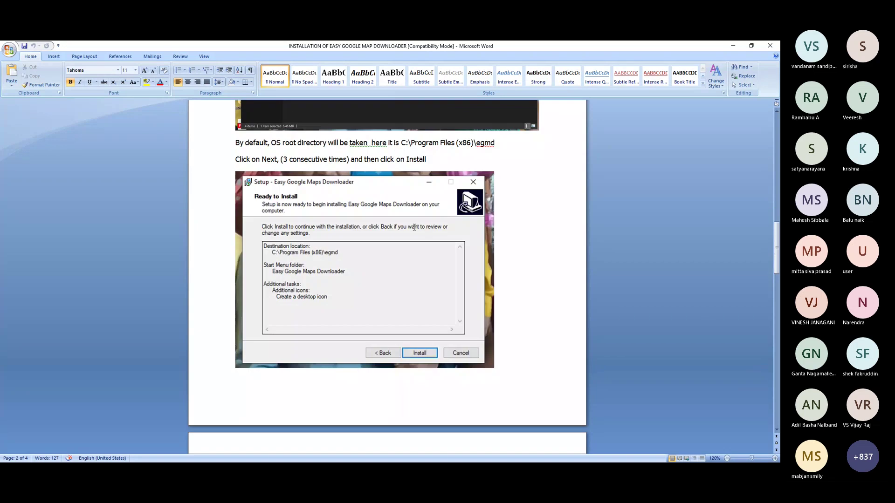
{"action": "scroll", "coordinate": [360, 231], "scroll_direction": "down", "scroll_amount": 6}
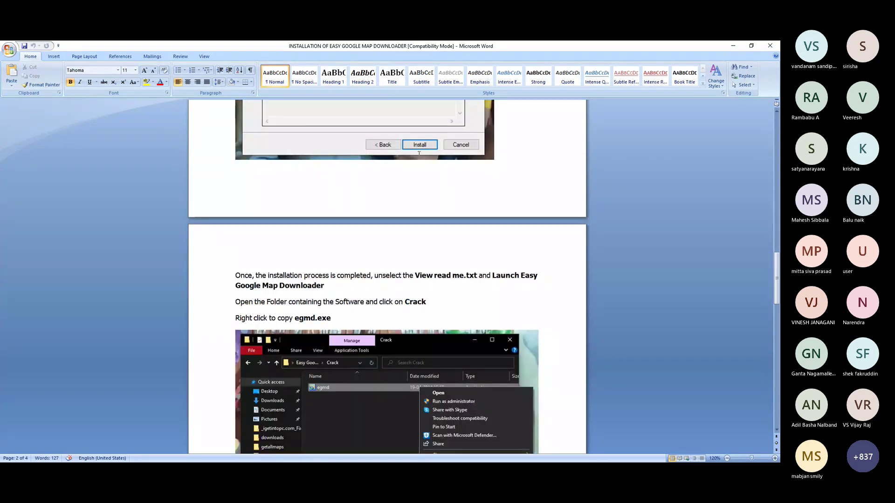
{"action": "scroll", "coordinate": [429, 221], "scroll_direction": "up", "scroll_amount": 4}
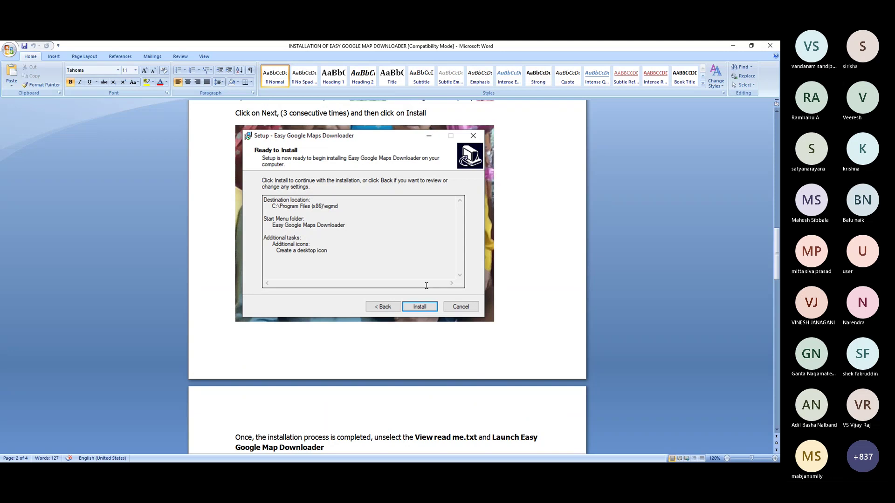
Read the post-installation instructions on copying egmd.exe into C:\Program Files (x86)\egmd and close the installation document
{"action": "scroll", "coordinate": [425, 285], "scroll_direction": "down", "scroll_amount": 10}
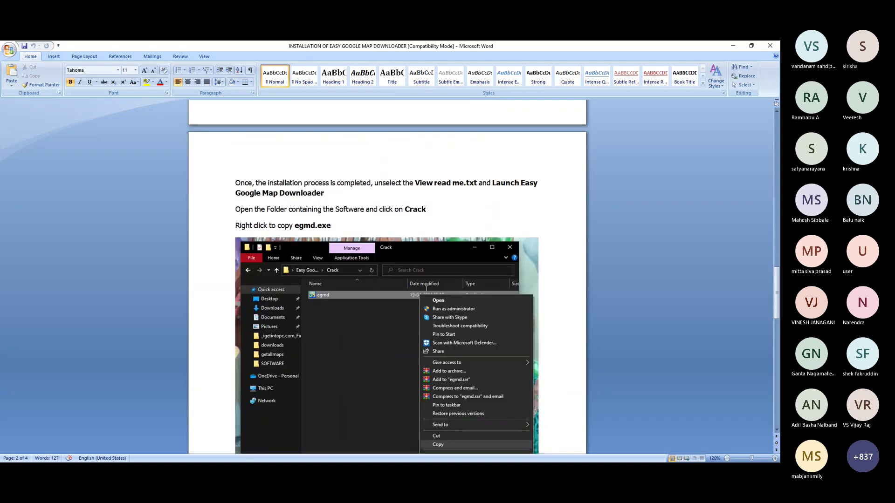
{"action": "scroll", "coordinate": [426, 288], "scroll_direction": "down", "scroll_amount": 4}
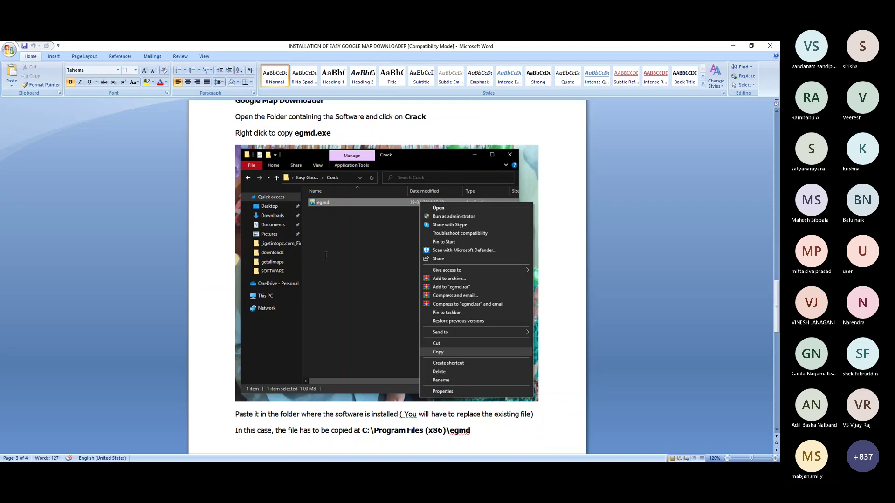
{"action": "scroll", "coordinate": [325, 256], "scroll_direction": "up", "scroll_amount": 3}
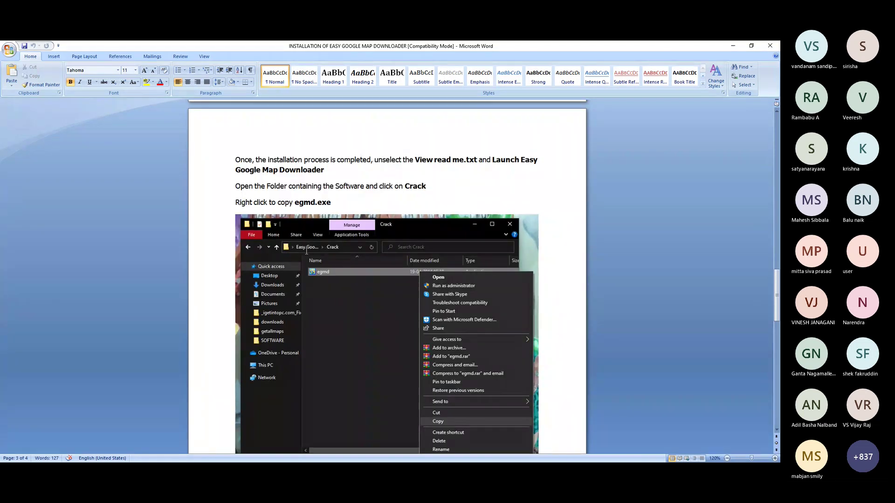
{"action": "scroll", "coordinate": [307, 251], "scroll_direction": "down", "scroll_amount": 2}
{"action": "scroll", "coordinate": [306, 252], "scroll_direction": "down", "scroll_amount": 2}
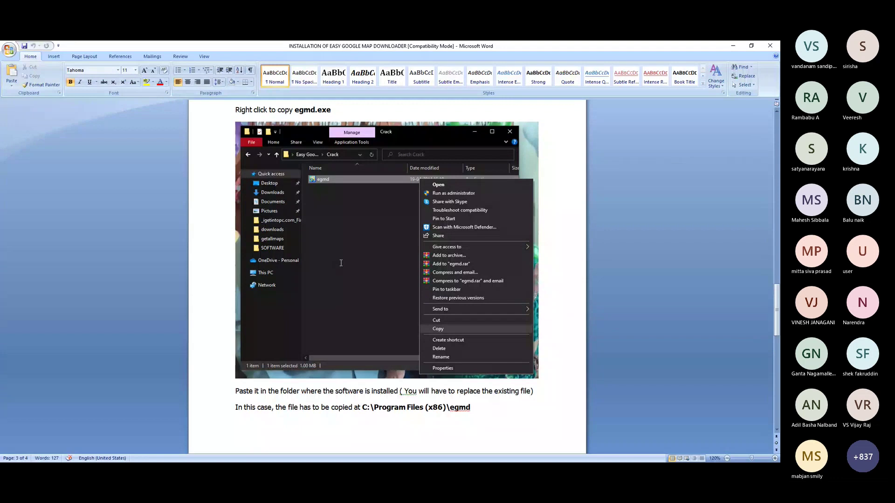
{"action": "scroll", "coordinate": [373, 278], "scroll_direction": "up", "scroll_amount": 3}
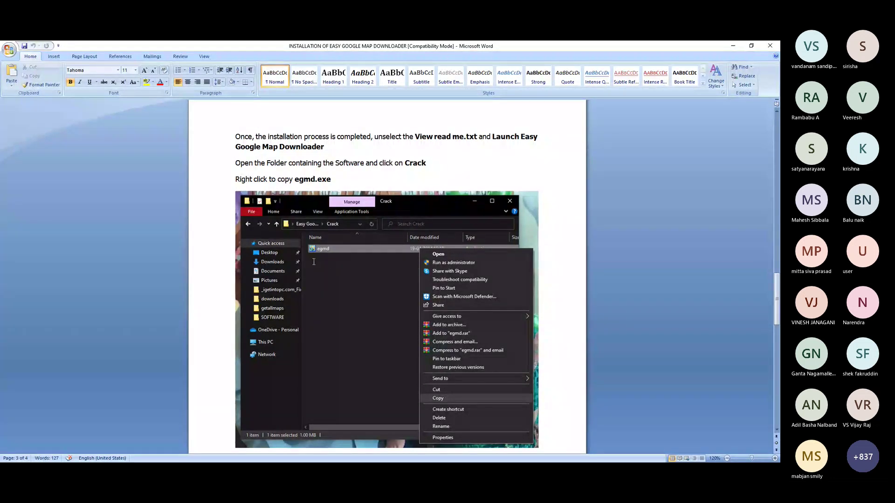
{"action": "scroll", "coordinate": [343, 254], "scroll_direction": "down", "scroll_amount": 3}
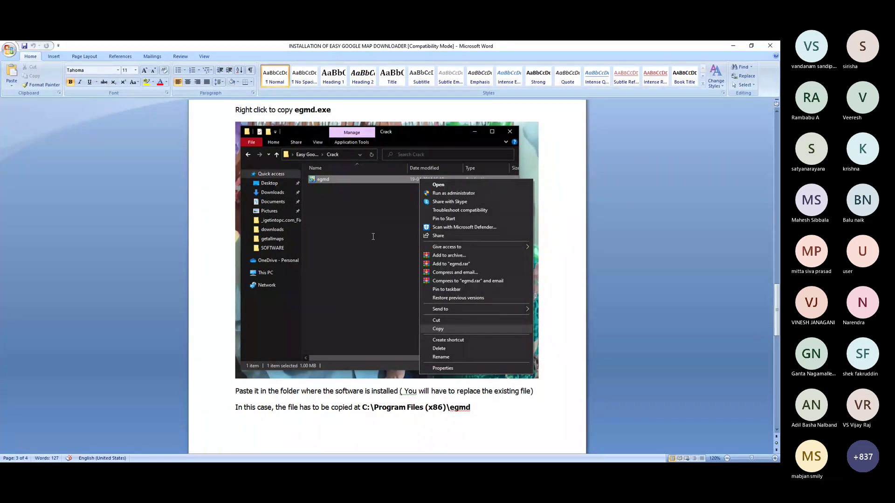
{"action": "scroll", "coordinate": [382, 277], "scroll_direction": "down", "scroll_amount": 3}
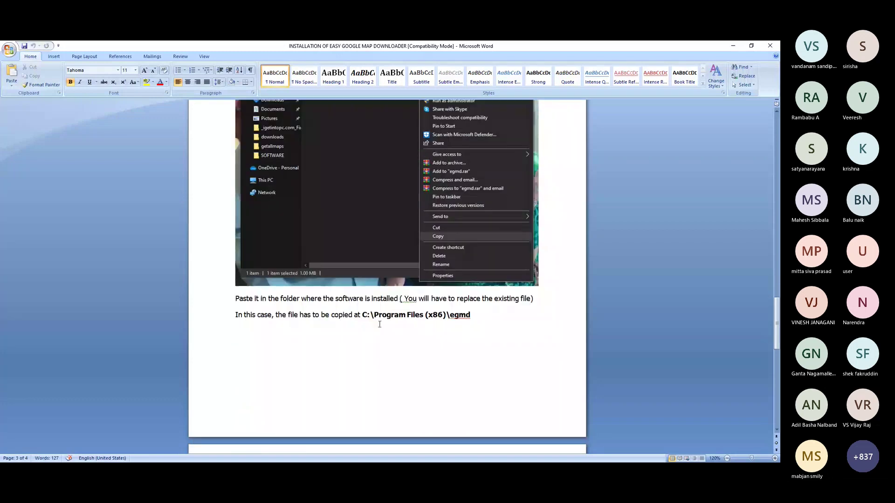
{"action": "scroll", "coordinate": [366, 306], "scroll_direction": "down", "scroll_amount": 2}
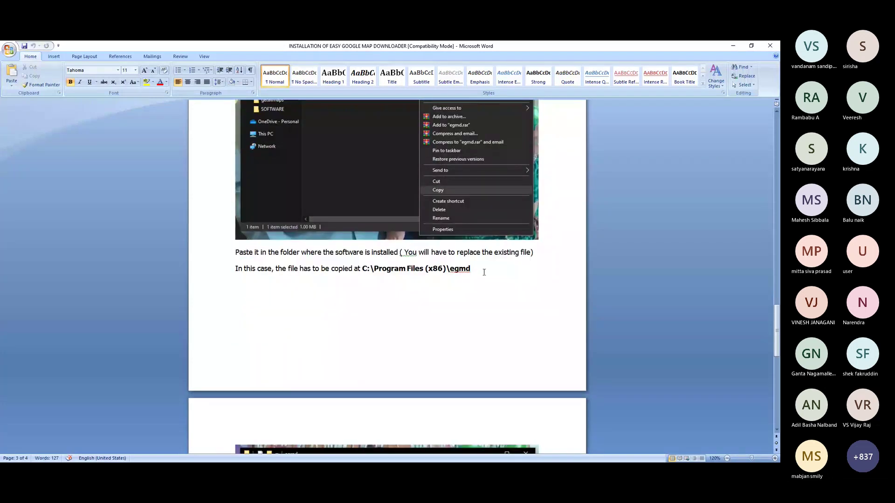
{"action": "scroll", "coordinate": [432, 279], "scroll_direction": "down", "scroll_amount": 10}
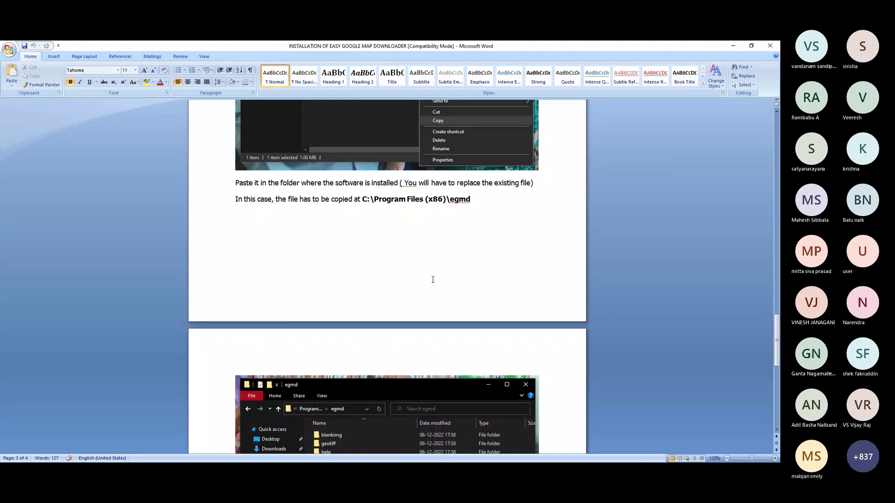
{"action": "scroll", "coordinate": [424, 257], "scroll_direction": "down", "scroll_amount": 3}
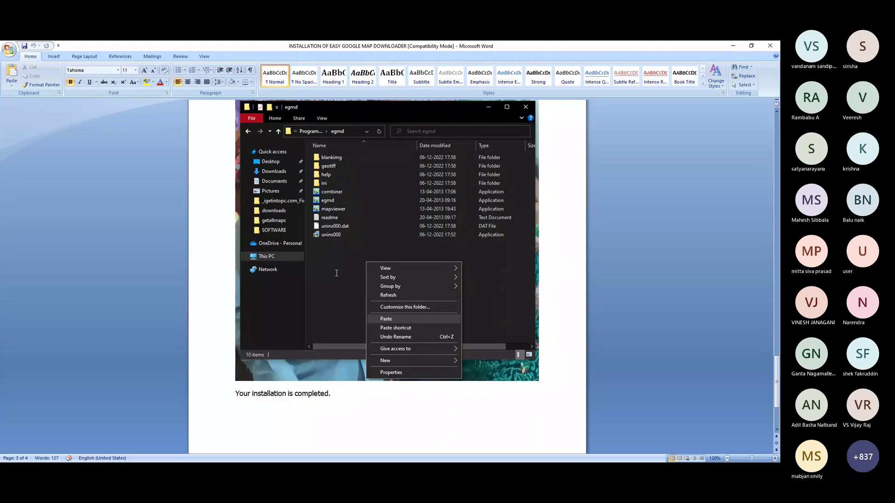
{"action": "scroll", "coordinate": [332, 273], "scroll_direction": "up", "scroll_amount": 5}
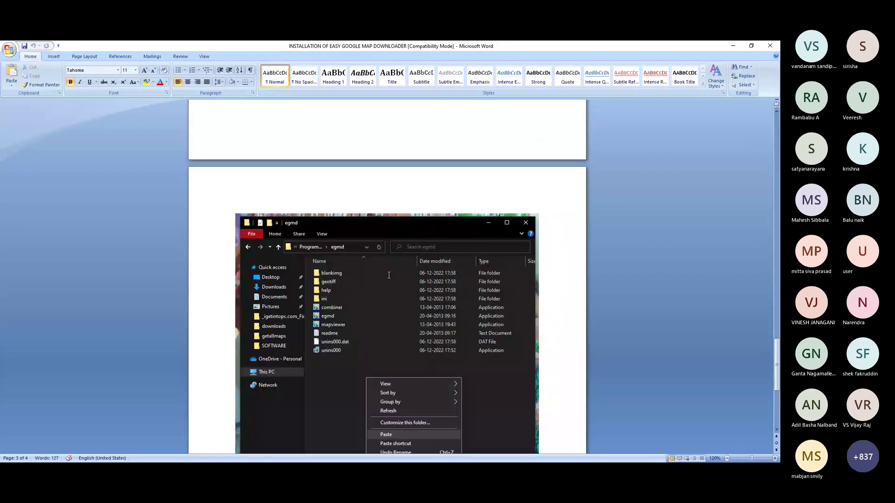
{"action": "left_click", "coordinate": [770, 47]}
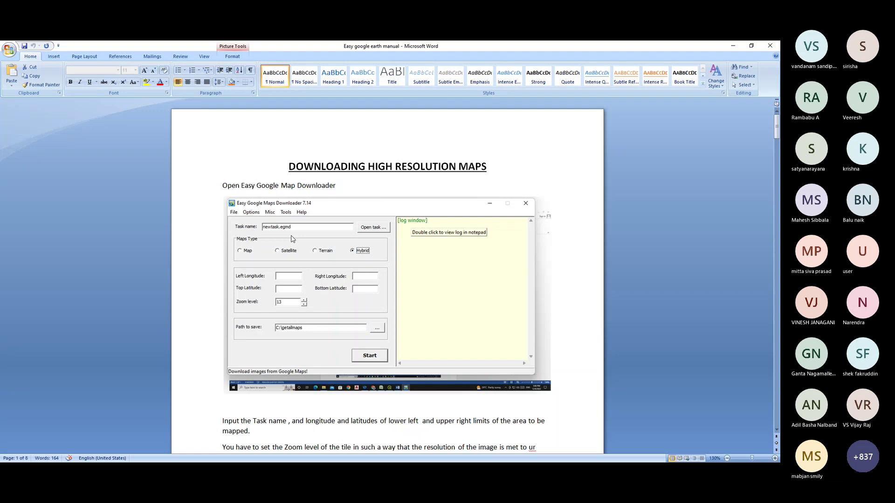
Review the Easy google earth manual's instructions on entering the task name, coordinate limits, zoom level and save path
{"action": "scroll", "coordinate": [315, 236], "scroll_direction": "down", "scroll_amount": 1}
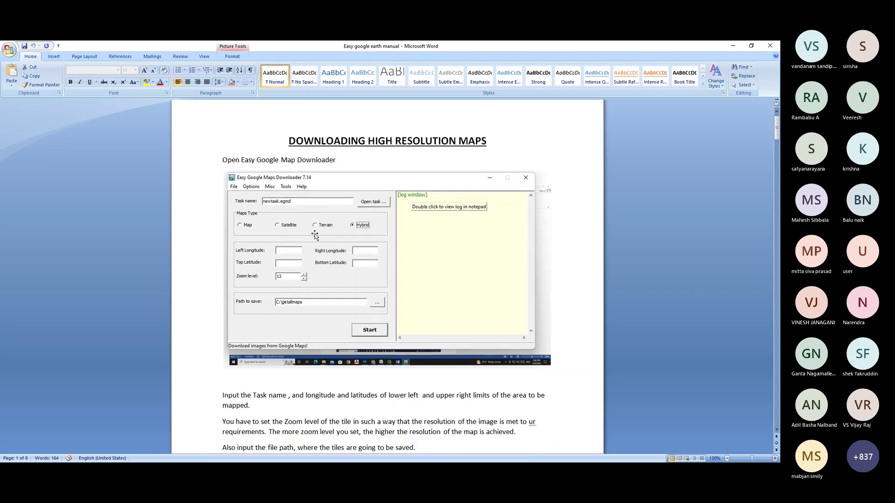
{"action": "scroll", "coordinate": [285, 225], "scroll_direction": "down", "scroll_amount": 2}
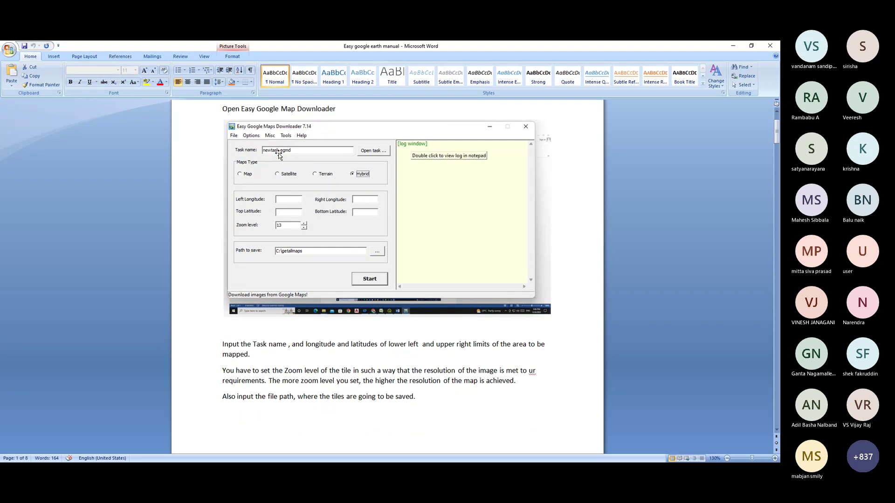
{"action": "scroll", "coordinate": [284, 187], "scroll_direction": "up", "scroll_amount": 2}
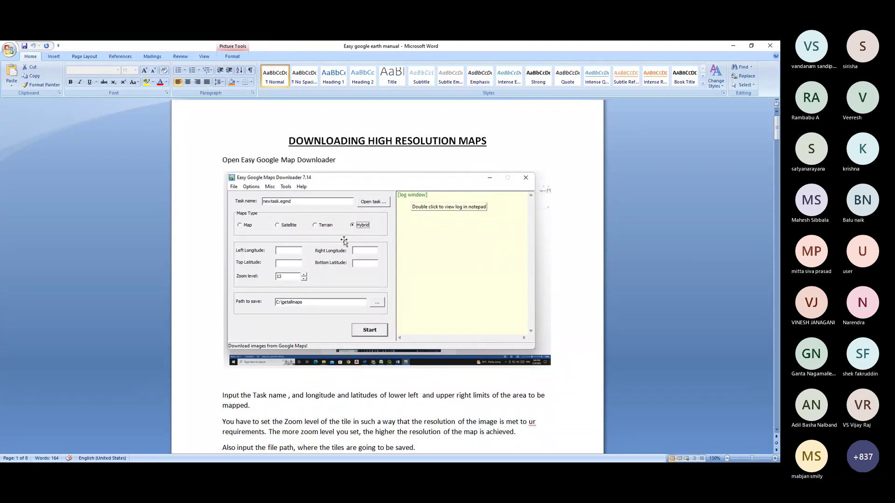
{"action": "scroll", "coordinate": [280, 261], "scroll_direction": "down", "scroll_amount": 2}
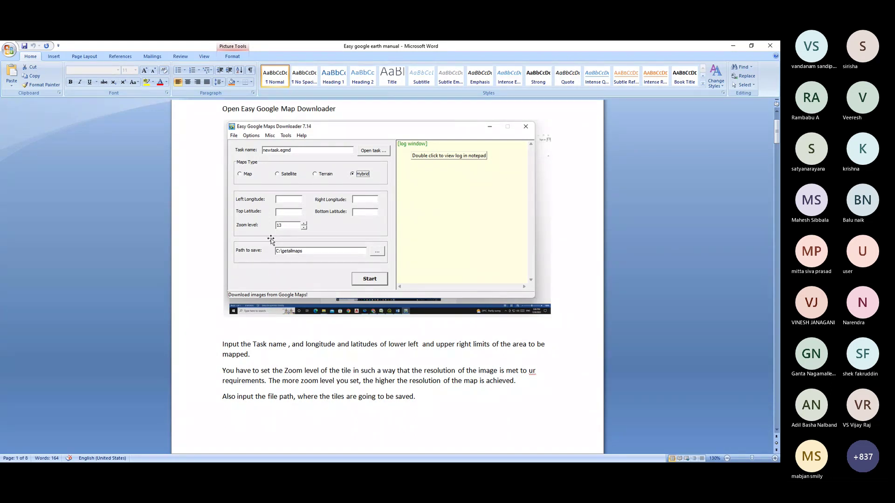
{"action": "scroll", "coordinate": [334, 291], "scroll_direction": "down", "scroll_amount": 3}
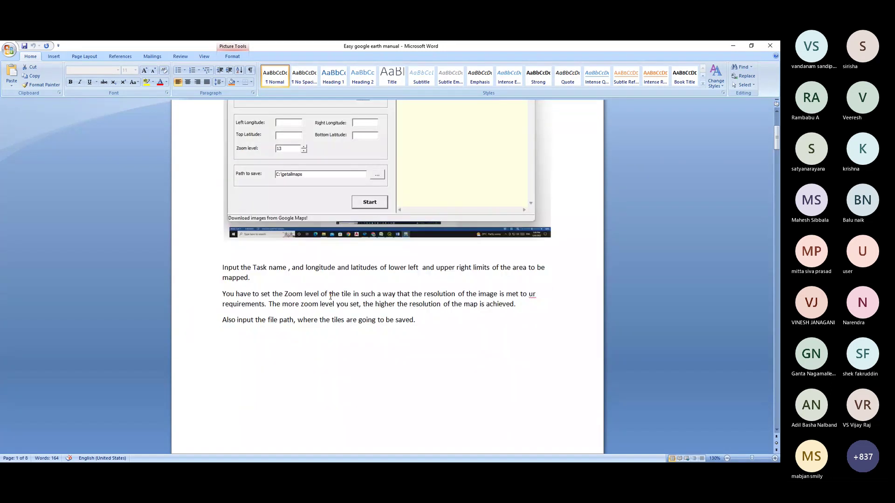
{"action": "scroll", "coordinate": [381, 278], "scroll_direction": "up", "scroll_amount": 3}
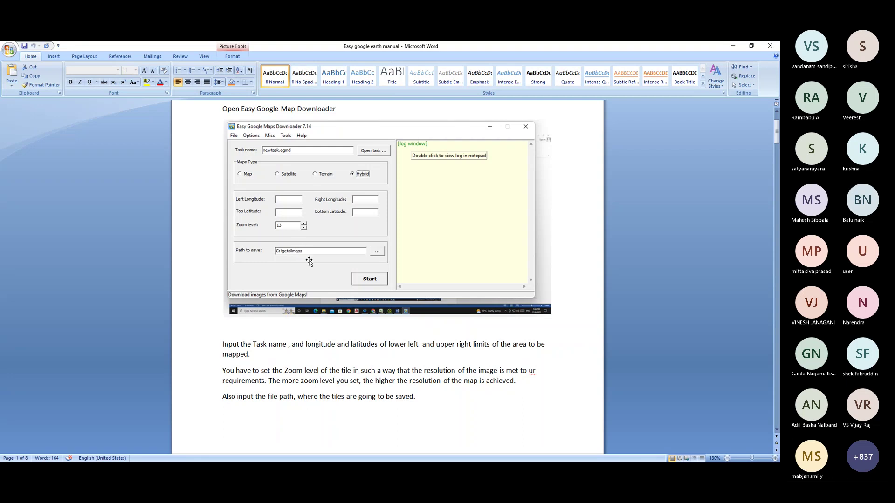
{"action": "scroll", "coordinate": [309, 261], "scroll_direction": "down", "scroll_amount": 5}
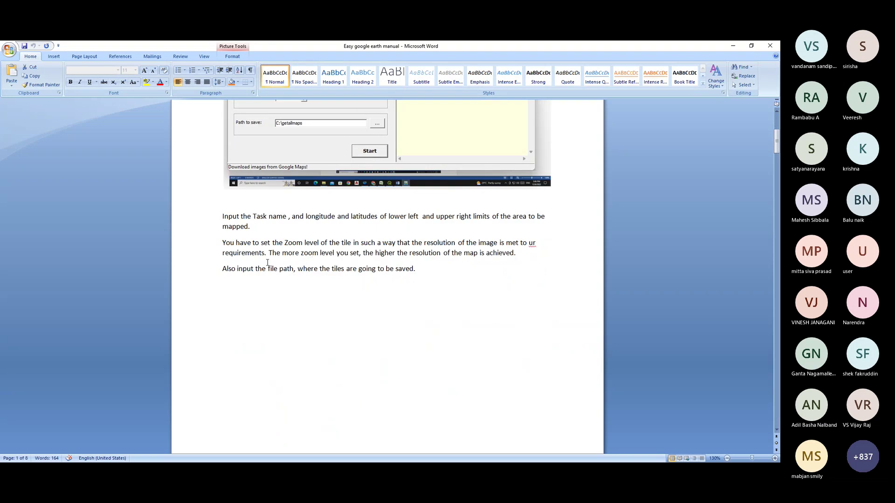
{"action": "scroll", "coordinate": [268, 263], "scroll_direction": "down", "scroll_amount": 10}
{"action": "left_click", "coordinate": [294, 261]}
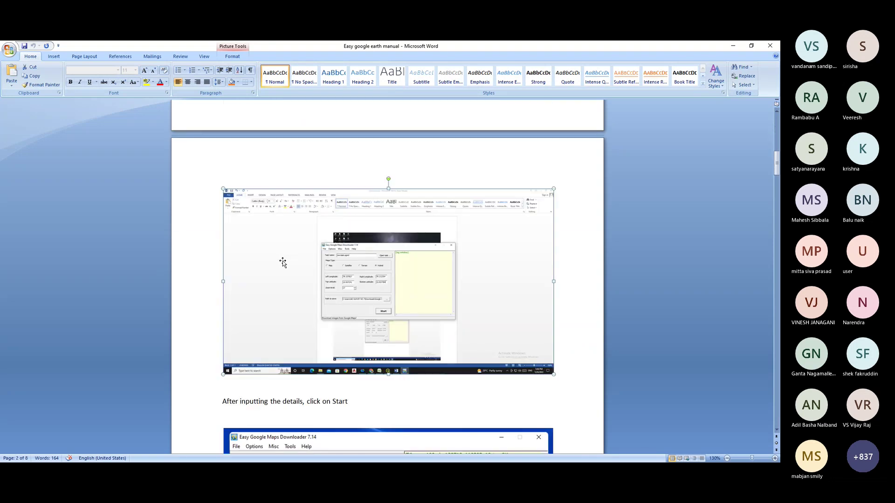
{"action": "scroll", "coordinate": [275, 259], "scroll_direction": "up", "scroll_amount": 14}
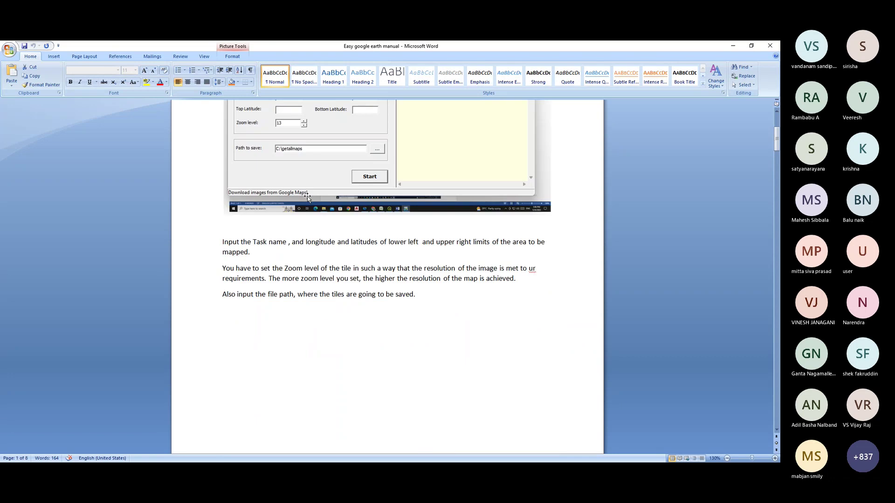
Switch to File Explorer and browse the map tile images in the newtask folder under Google tiles
{"action": "left_click", "coordinate": [733, 46]}
{"action": "left_click", "coordinate": [733, 46]}
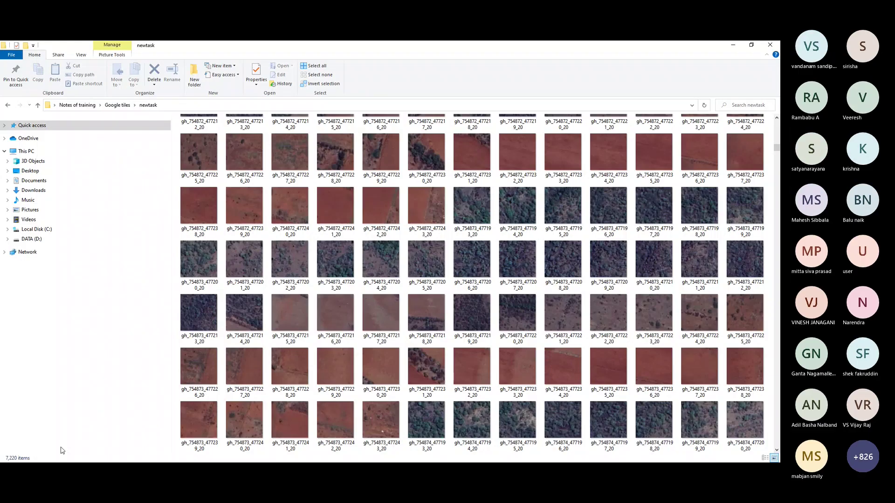
{"action": "scroll", "coordinate": [452, 331], "scroll_direction": "down", "scroll_amount": 10}
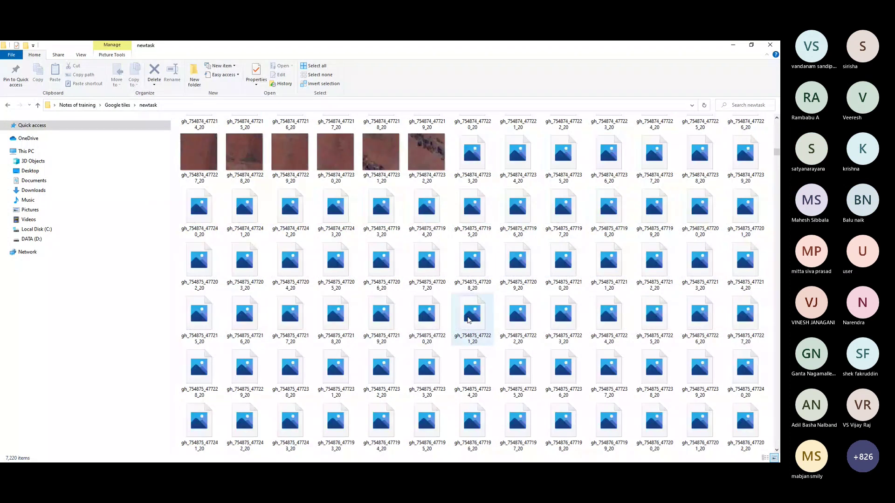
Look through the tile thumbnails in the newtask folder, then minimize File Explorer to return to the Easy google earth manual in Word
{"action": "scroll", "coordinate": [464, 320], "scroll_direction": "up", "scroll_amount": 15}
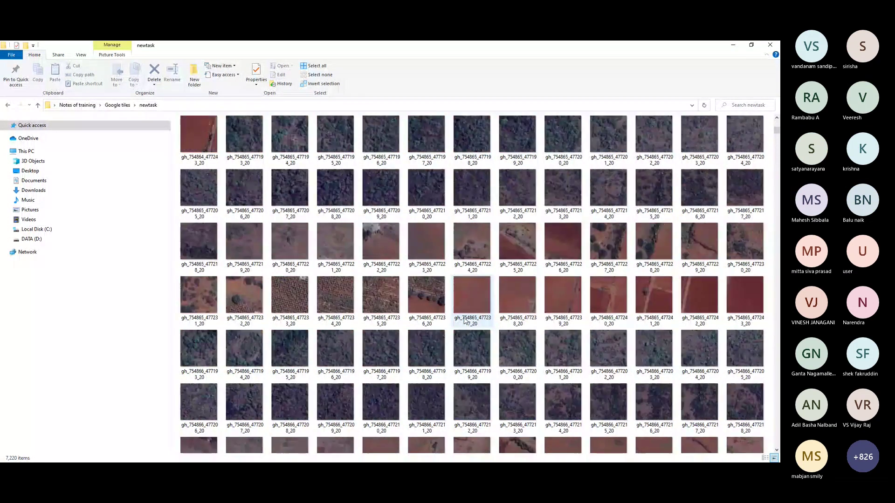
{"action": "scroll", "coordinate": [464, 321], "scroll_direction": "down", "scroll_amount": 5}
{"action": "scroll", "coordinate": [463, 318], "scroll_direction": "down", "scroll_amount": 3}
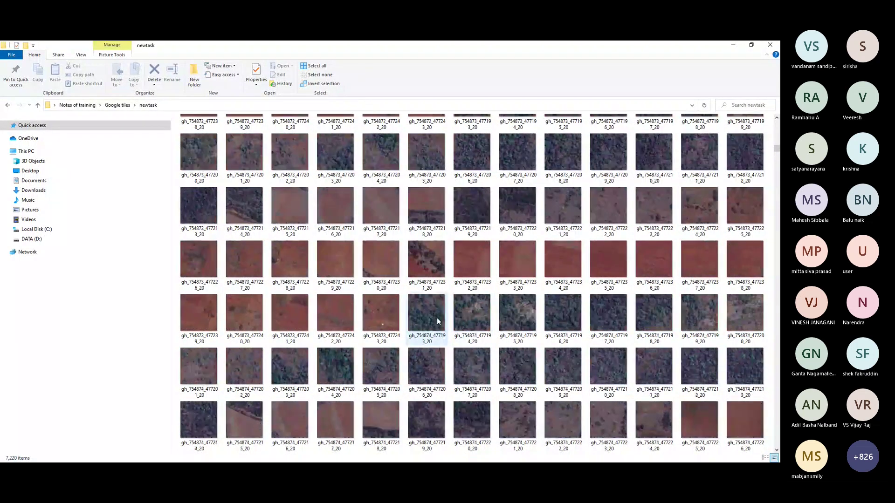
{"action": "left_click", "coordinate": [732, 45]}
Review the manual's pages on starting the download, the total image count and the default tile folder C:\getallmaps
{"action": "scroll", "coordinate": [399, 307], "scroll_direction": "up", "scroll_amount": 5}
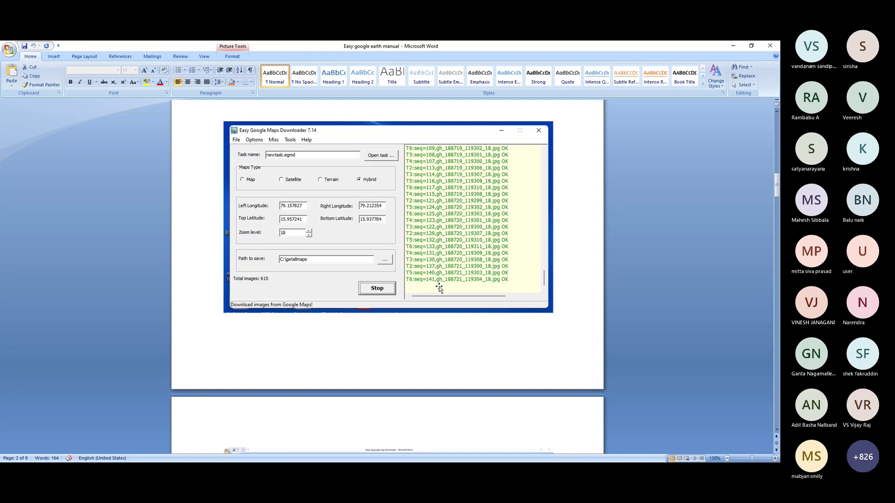
{"action": "scroll", "coordinate": [465, 256], "scroll_direction": "down", "scroll_amount": 3}
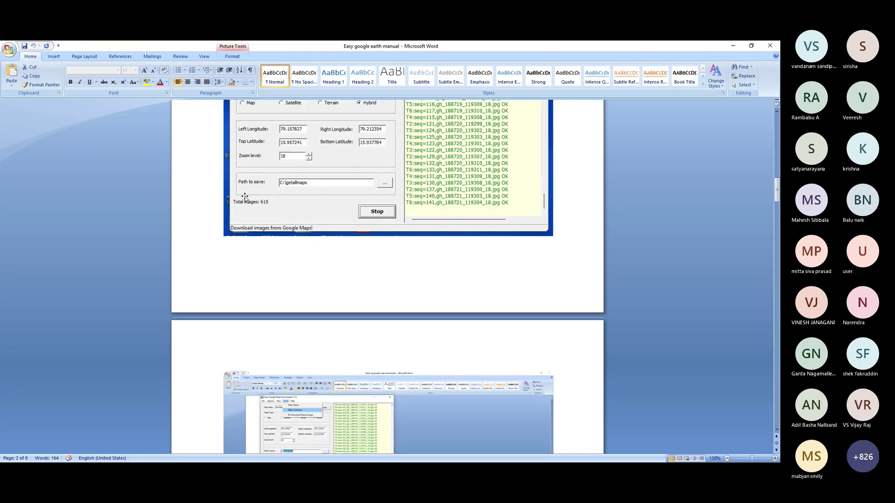
{"action": "scroll", "coordinate": [295, 212], "scroll_direction": "up", "scroll_amount": 15}
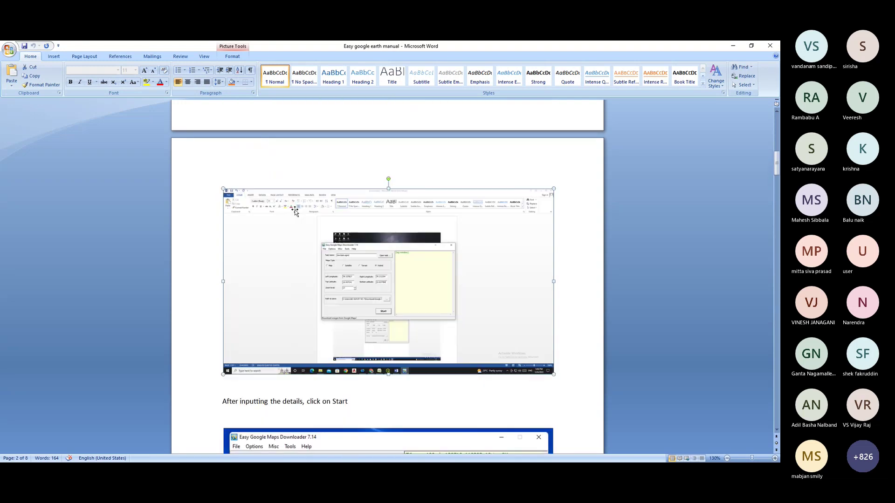
{"action": "scroll", "coordinate": [295, 212], "scroll_direction": "up", "scroll_amount": 1}
{"action": "scroll", "coordinate": [280, 261], "scroll_direction": "down", "scroll_amount": 8}
{"action": "scroll", "coordinate": [259, 313], "scroll_direction": "down", "scroll_amount": 4}
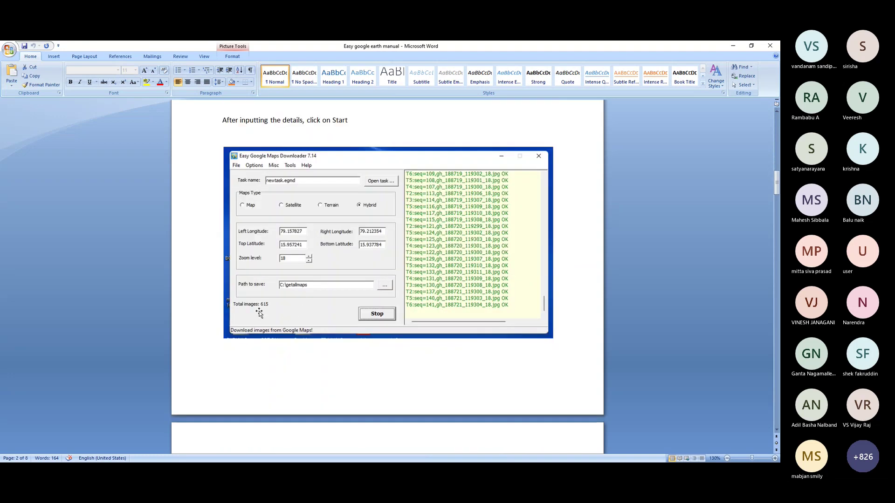
{"action": "scroll", "coordinate": [420, 281], "scroll_direction": "down", "scroll_amount": 4}
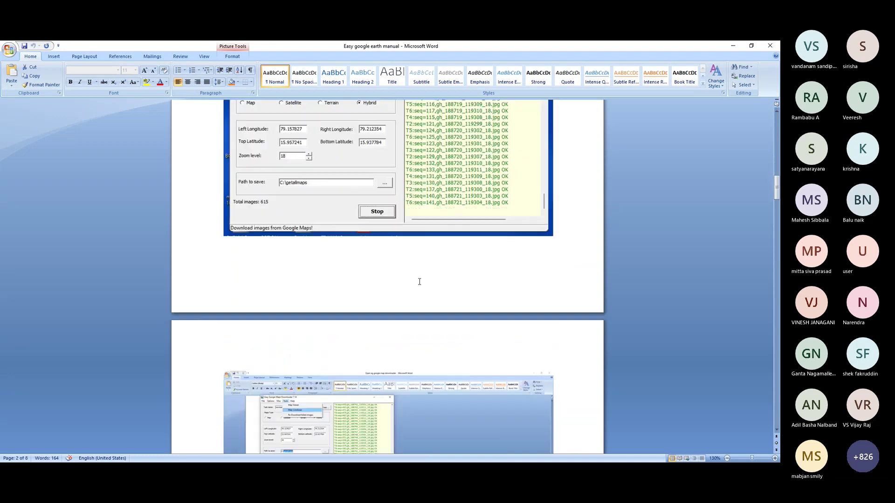
{"action": "scroll", "coordinate": [419, 281], "scroll_direction": "down", "scroll_amount": 7}
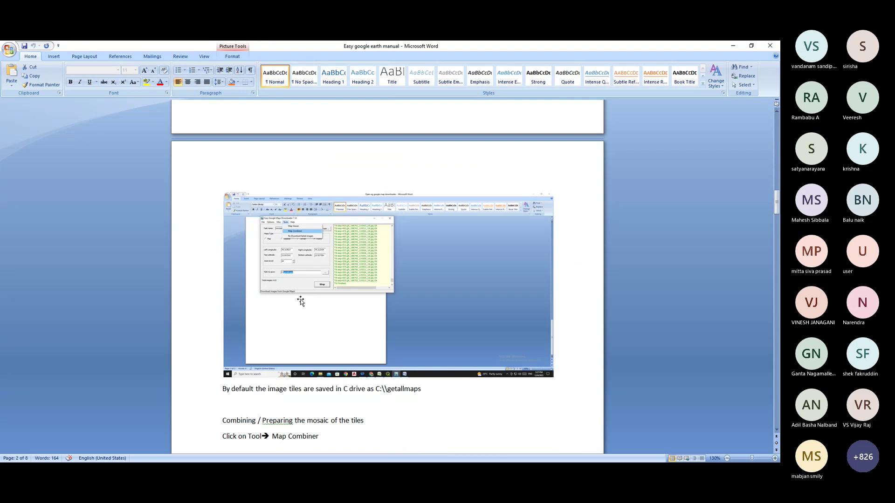
{"action": "scroll", "coordinate": [327, 295], "scroll_direction": "down", "scroll_amount": 3}
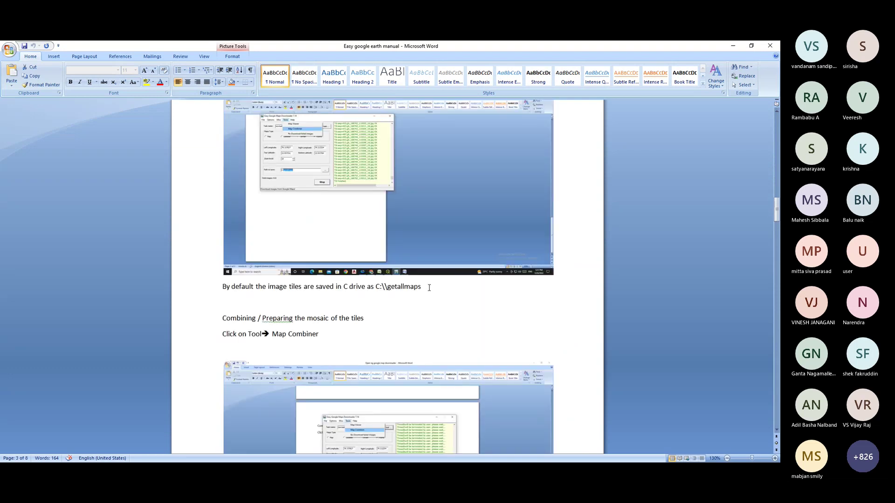
Read the manual's Map Combiner instructions on opening the .egmd task file and choosing the output formats for the tile mosaic
{"action": "scroll", "coordinate": [429, 288], "scroll_direction": "down", "scroll_amount": 4}
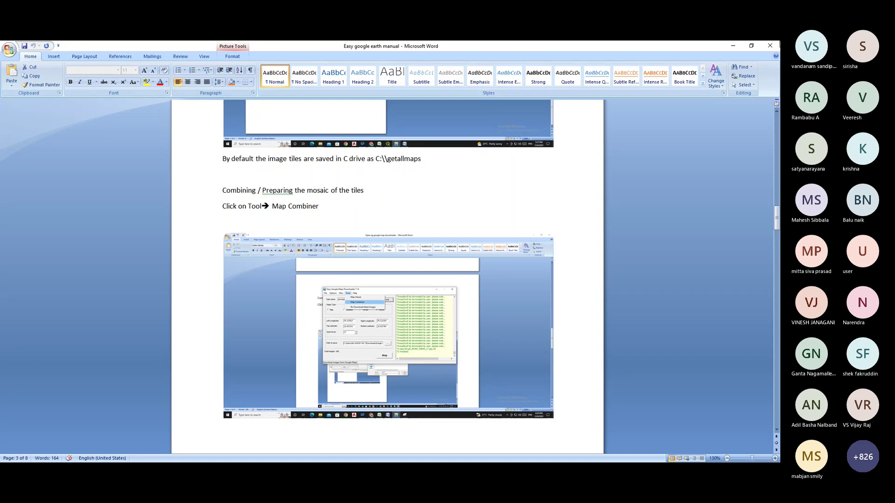
{"action": "left_click", "coordinate": [751, 45]}
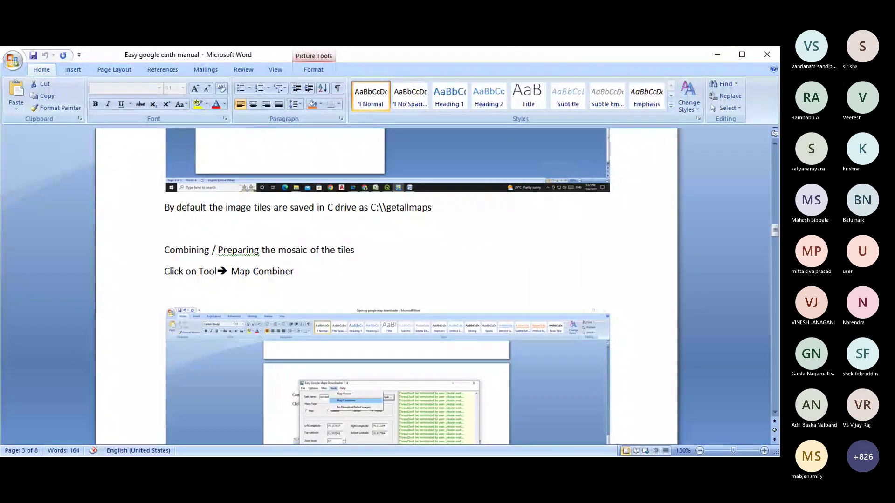
{"action": "key", "text": "super+Up"}
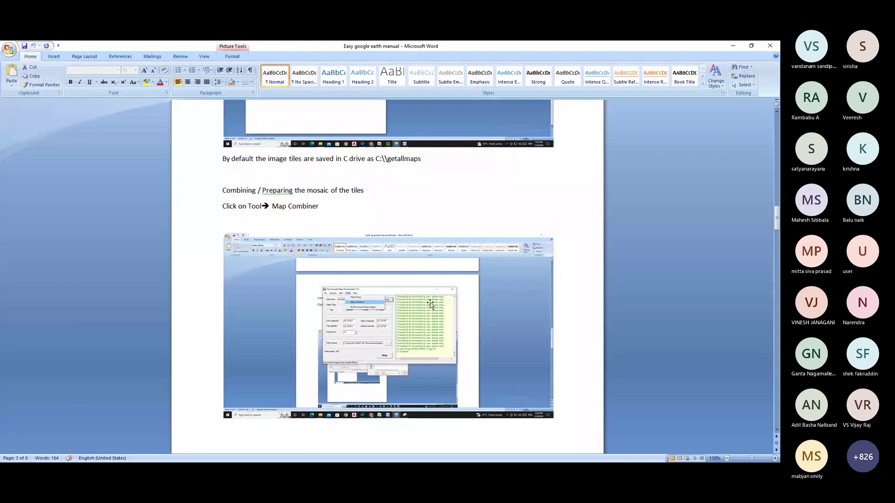
{"action": "scroll", "coordinate": [359, 342], "scroll_direction": "down", "scroll_amount": 3}
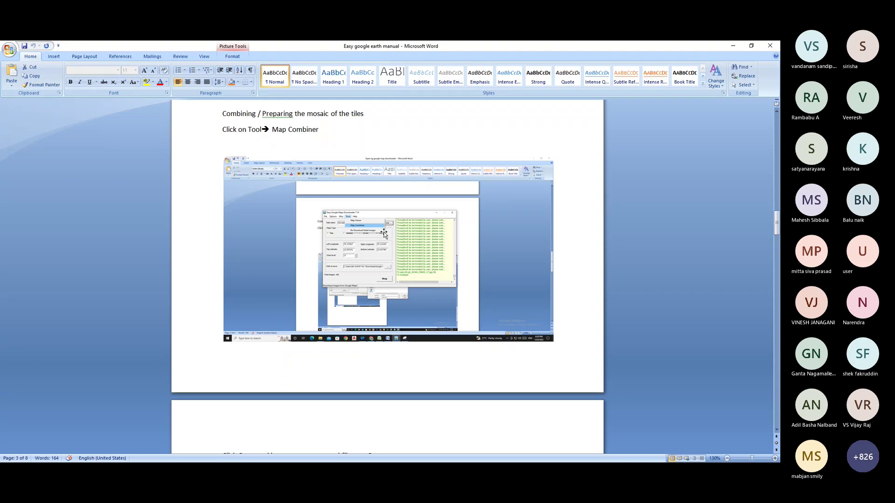
{"action": "scroll", "coordinate": [424, 269], "scroll_direction": "down", "scroll_amount": 5}
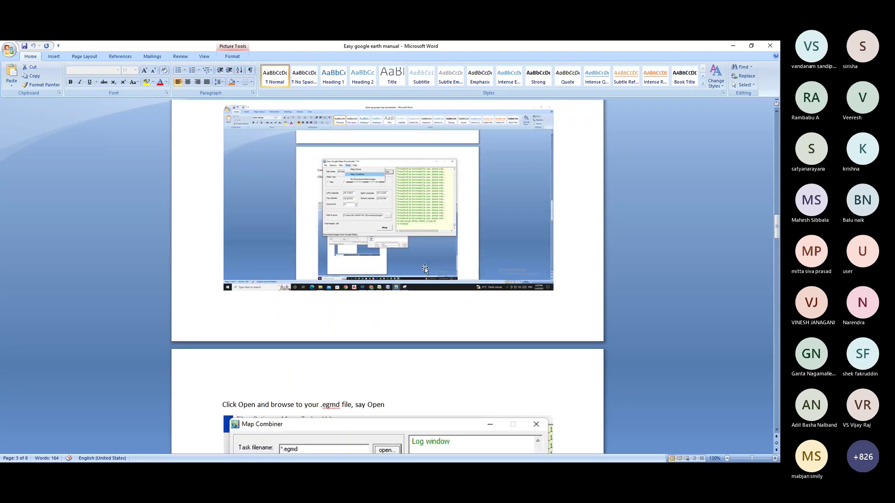
{"action": "scroll", "coordinate": [397, 256], "scroll_direction": "down", "scroll_amount": 5}
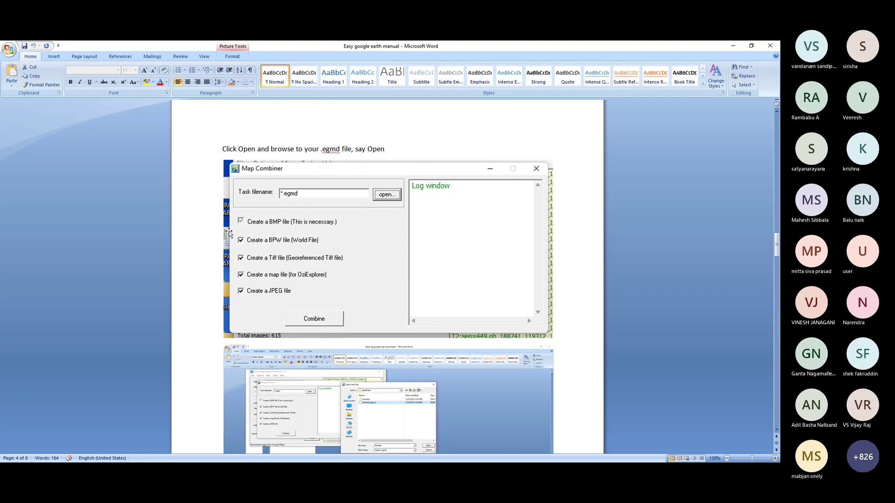
{"action": "scroll", "coordinate": [254, 247], "scroll_direction": "down", "scroll_amount": 1}
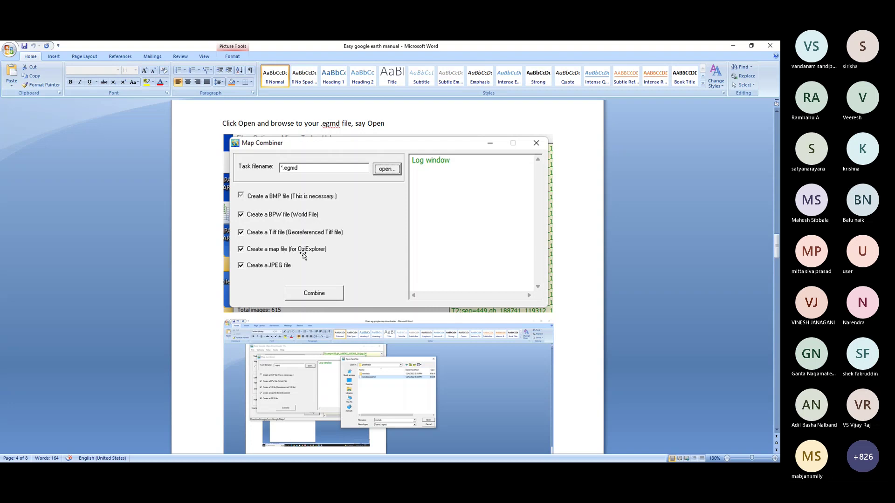
{"action": "scroll", "coordinate": [308, 252], "scroll_direction": "down", "scroll_amount": 2}
{"action": "scroll", "coordinate": [320, 247], "scroll_direction": "down", "scroll_amount": 3}
{"action": "scroll", "coordinate": [365, 256], "scroll_direction": "down", "scroll_amount": 6}
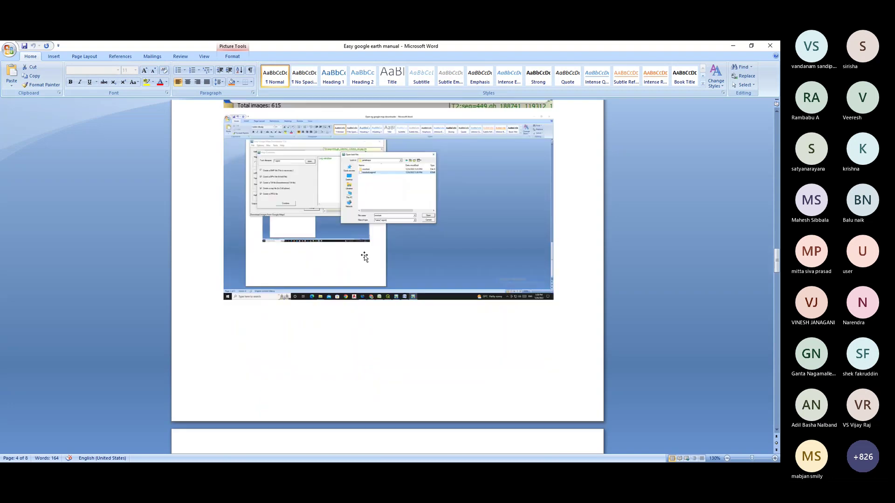
Examine the manual's section on finishing the mosaic and where the combined .jpg, .tiff and .bmp files are saved, then minimize the document
{"action": "scroll", "coordinate": [356, 253], "scroll_direction": "down", "scroll_amount": 4}
{"action": "scroll", "coordinate": [349, 252], "scroll_direction": "down", "scroll_amount": 6}
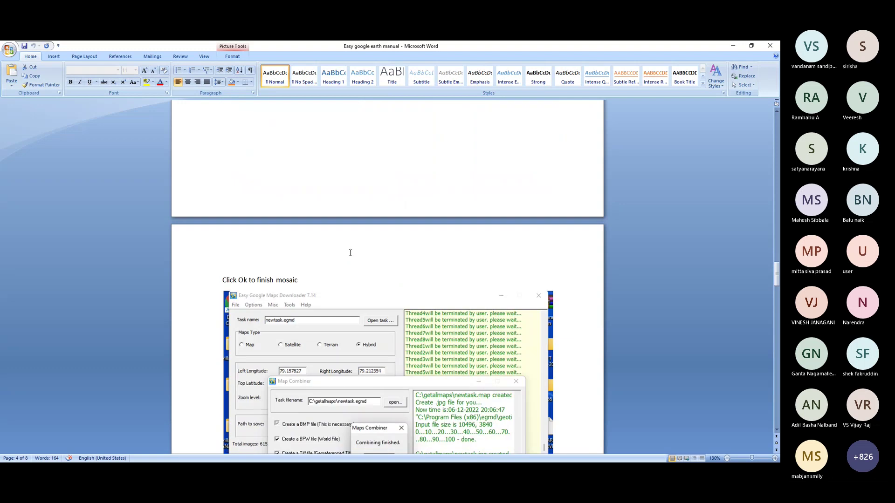
{"action": "scroll", "coordinate": [349, 253], "scroll_direction": "down", "scroll_amount": 5}
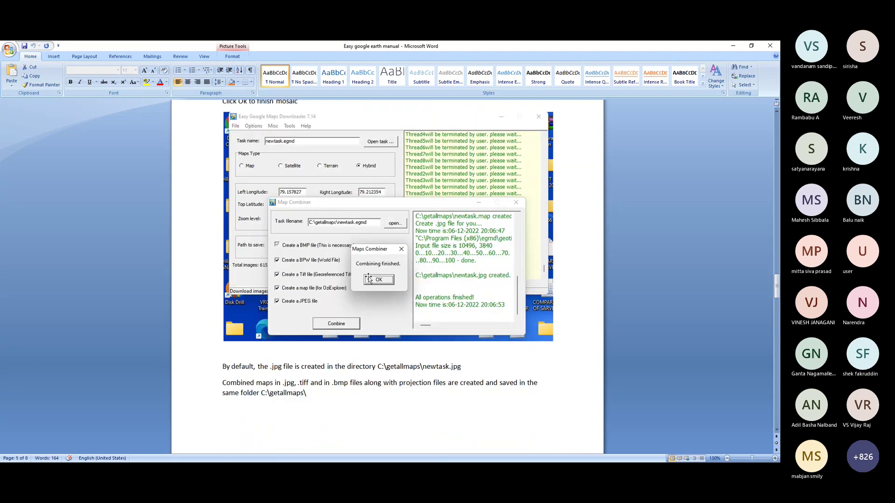
{"action": "scroll", "coordinate": [385, 298], "scroll_direction": "up", "scroll_amount": 1}
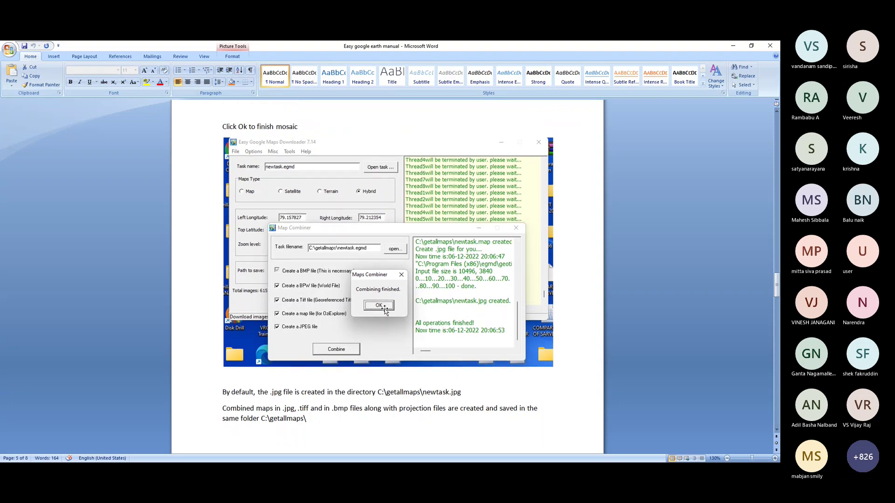
{"action": "scroll", "coordinate": [385, 311], "scroll_direction": "down", "scroll_amount": 3}
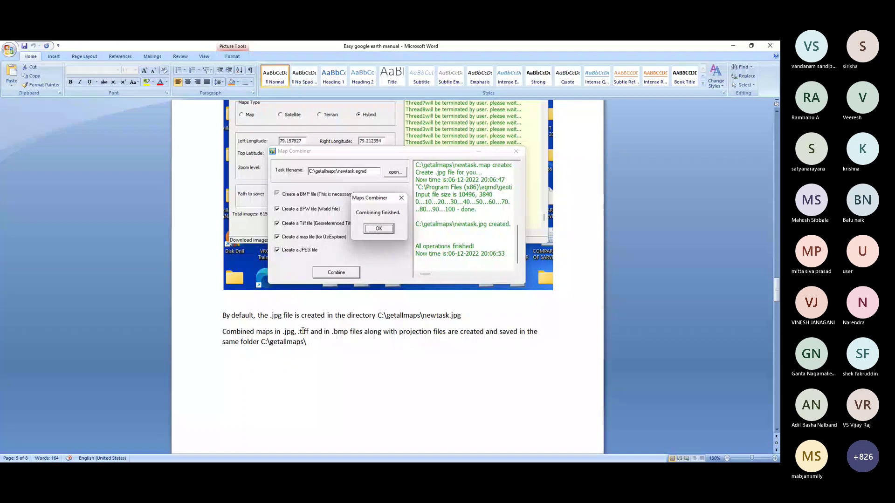
{"action": "scroll", "coordinate": [293, 334], "scroll_direction": "up", "scroll_amount": 1}
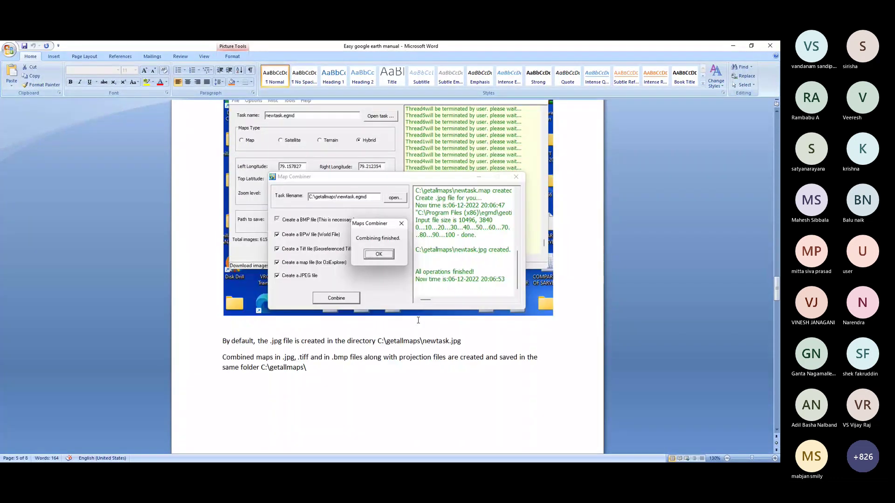
{"action": "scroll", "coordinate": [398, 336], "scroll_direction": "up", "scroll_amount": 1}
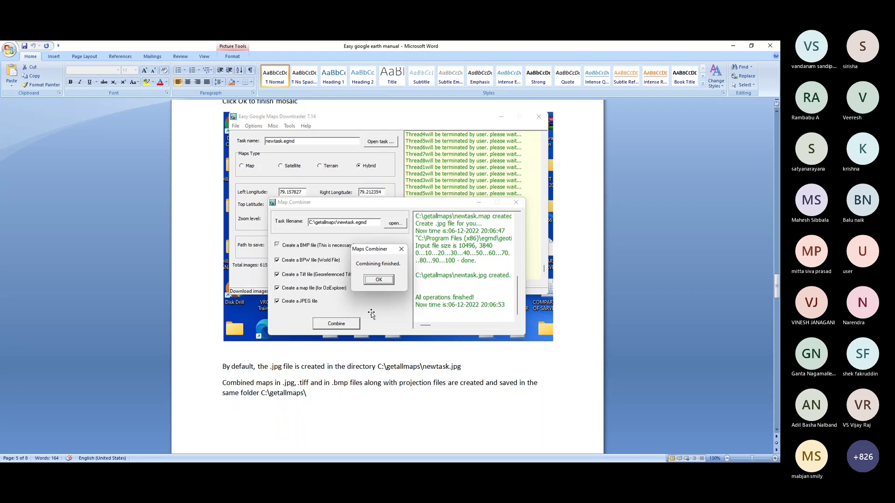
{"action": "scroll", "coordinate": [371, 313], "scroll_direction": "down", "scroll_amount": 10}
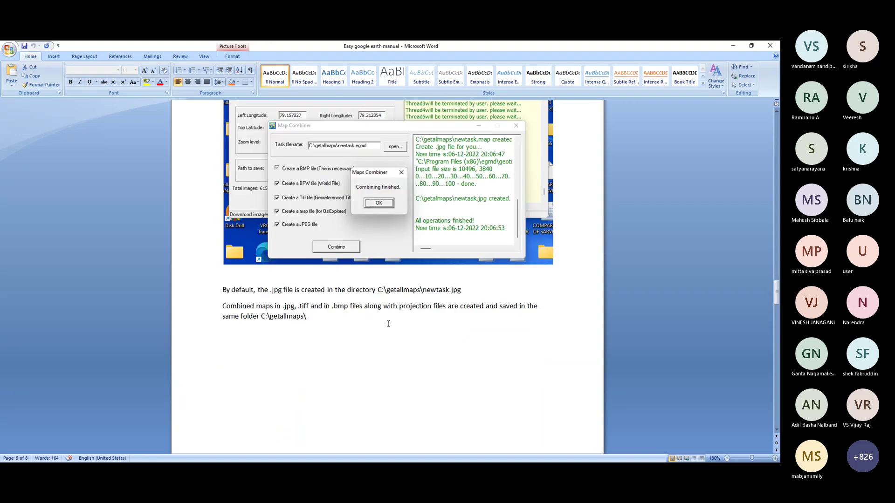
{"action": "scroll", "coordinate": [542, 228], "scroll_direction": "up", "scroll_amount": 6}
{"action": "scroll", "coordinate": [584, 248], "scroll_direction": "down", "scroll_amount": 3}
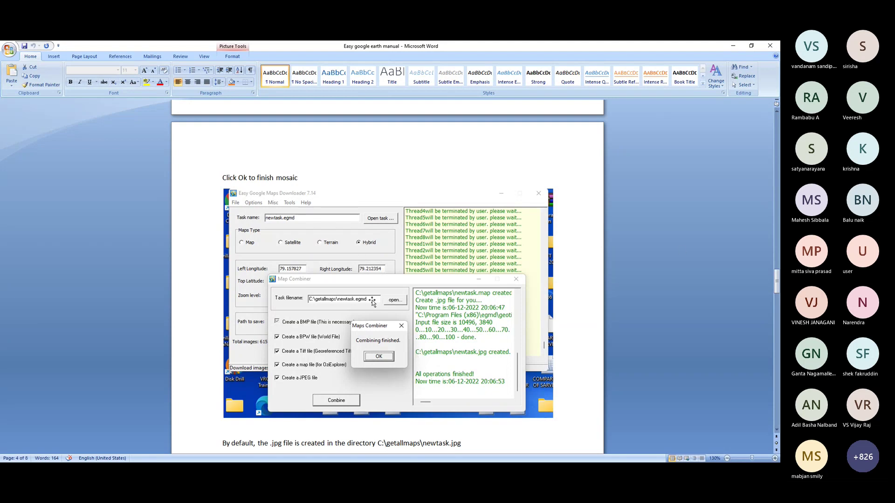
{"action": "left_click", "coordinate": [733, 49]}
{"action": "left_click", "coordinate": [733, 46]}
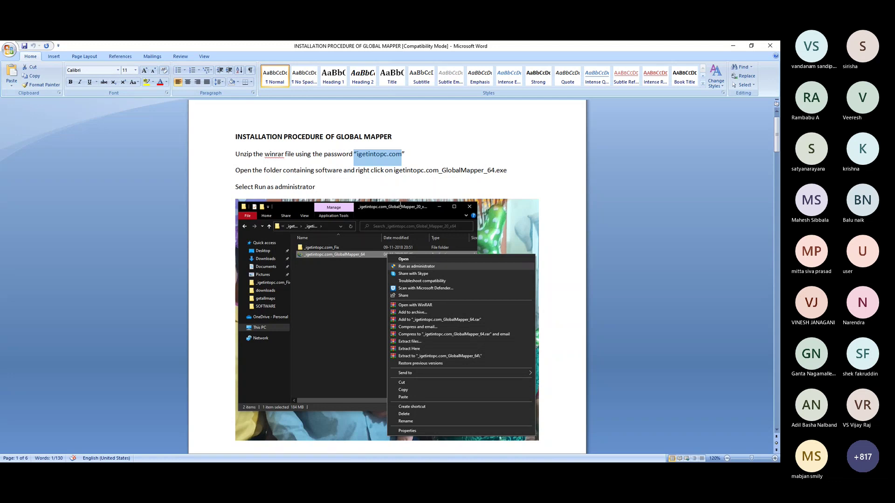
Read the Global Mapper installation procedure from unzipping the archive and running the installer as administrator to the wizard's welcome page
{"action": "scroll", "coordinate": [331, 247], "scroll_direction": "down", "scroll_amount": 1}
{"action": "scroll", "coordinate": [332, 249], "scroll_direction": "up", "scroll_amount": 2}
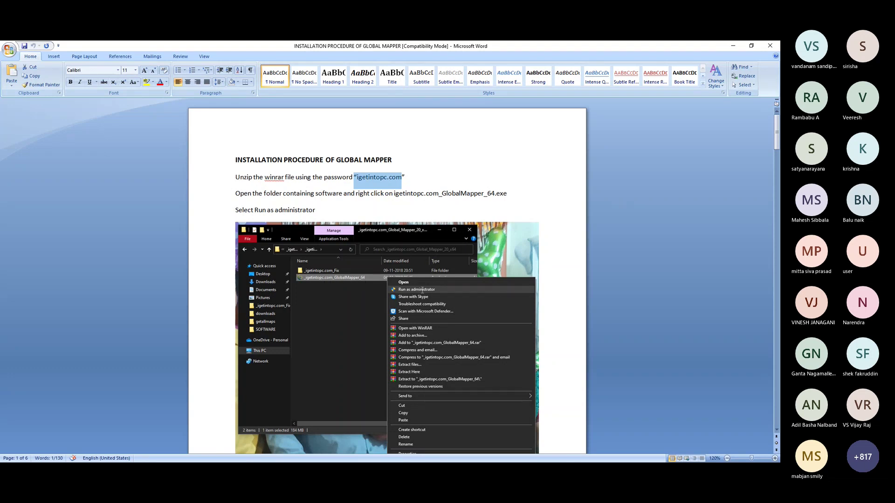
{"action": "scroll", "coordinate": [367, 297], "scroll_direction": "down", "scroll_amount": 15}
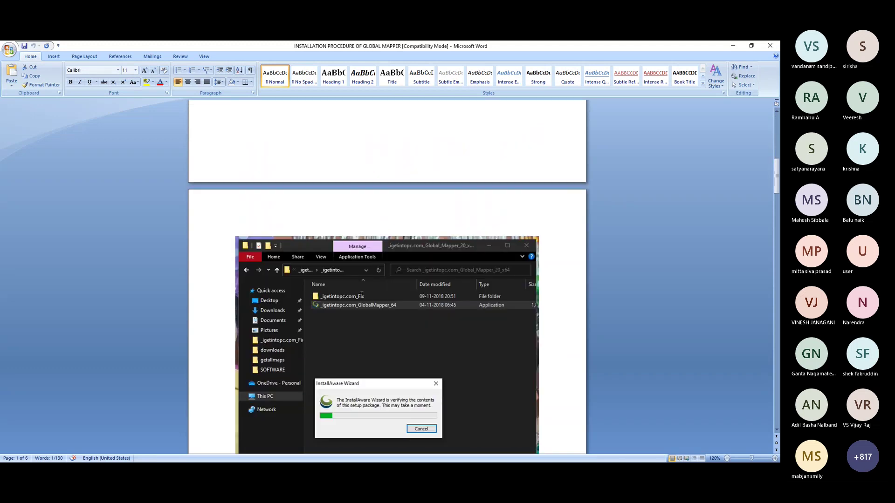
{"action": "scroll", "coordinate": [368, 297], "scroll_direction": "down", "scroll_amount": 3}
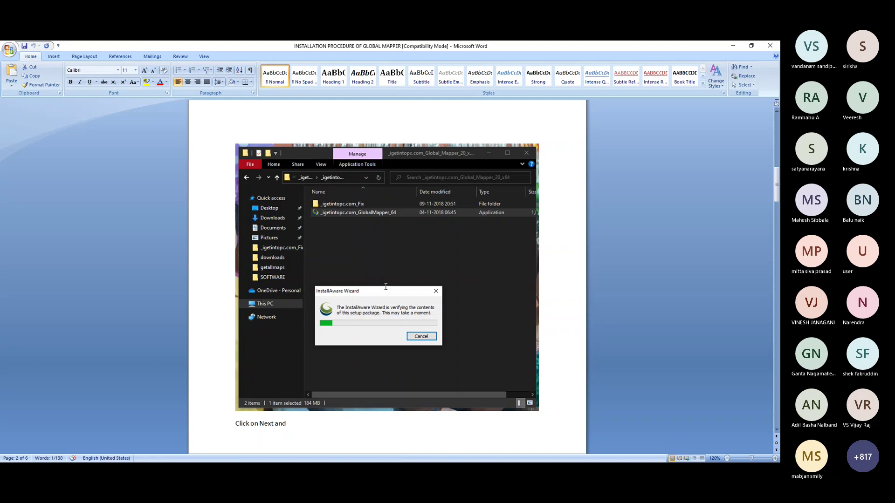
{"action": "scroll", "coordinate": [412, 271], "scroll_direction": "down", "scroll_amount": 4}
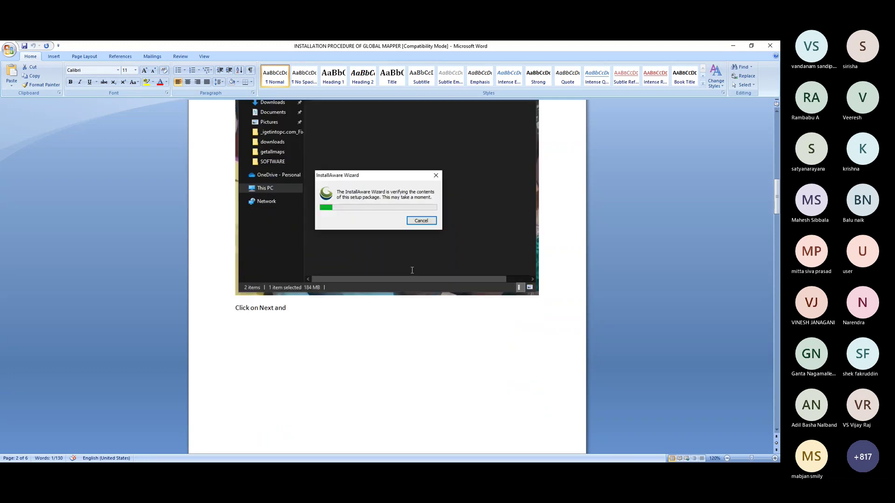
{"action": "scroll", "coordinate": [412, 270], "scroll_direction": "down", "scroll_amount": 6}
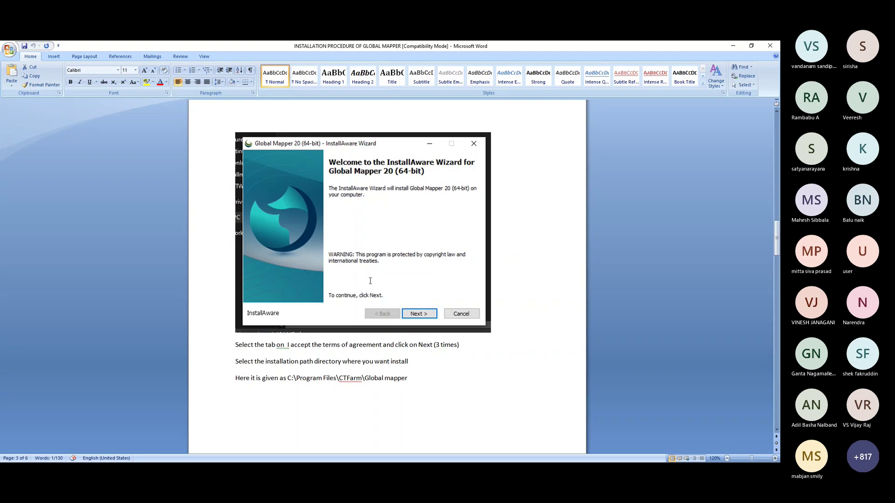
Review the Global Mapper instructions on accepting the agreement, choosing the installation path and finishing without running the program
{"action": "scroll", "coordinate": [396, 294], "scroll_direction": "down", "scroll_amount": 4}
{"action": "scroll", "coordinate": [391, 282], "scroll_direction": "down", "scroll_amount": 9}
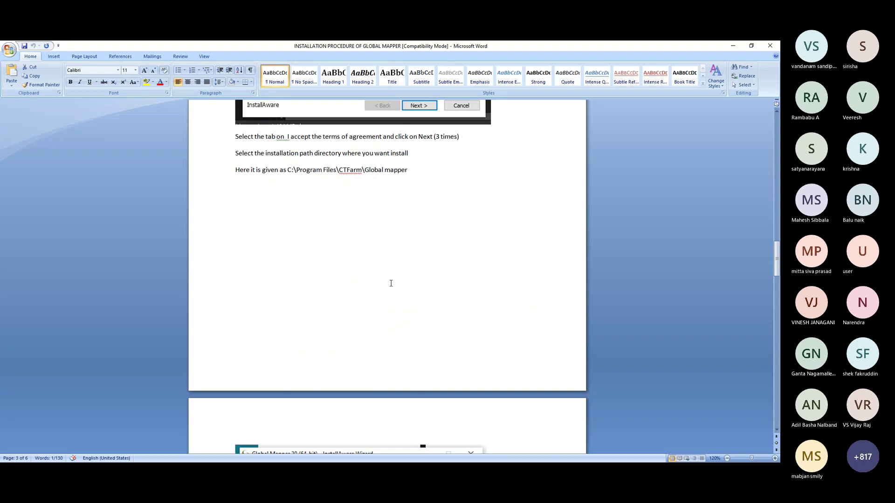
{"action": "scroll", "coordinate": [371, 267], "scroll_direction": "up", "scroll_amount": 7}
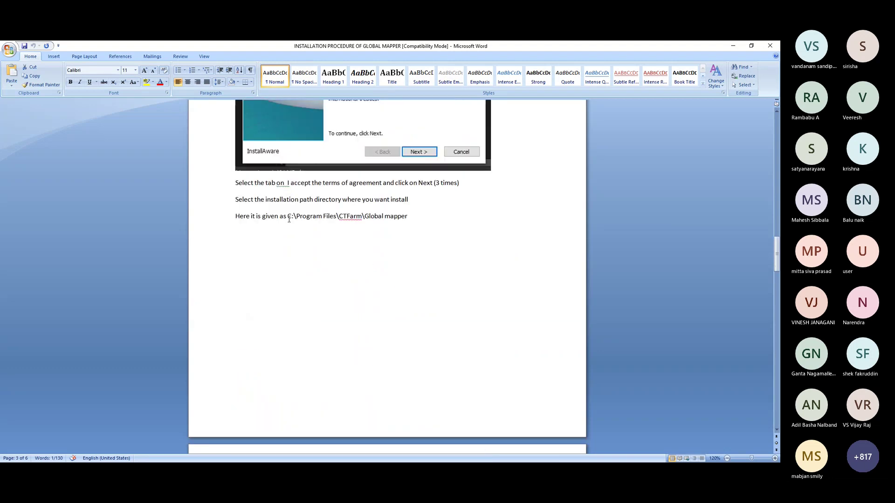
{"action": "left_click", "coordinate": [289, 218]}
{"action": "scroll", "coordinate": [375, 268], "scroll_direction": "down", "scroll_amount": 10}
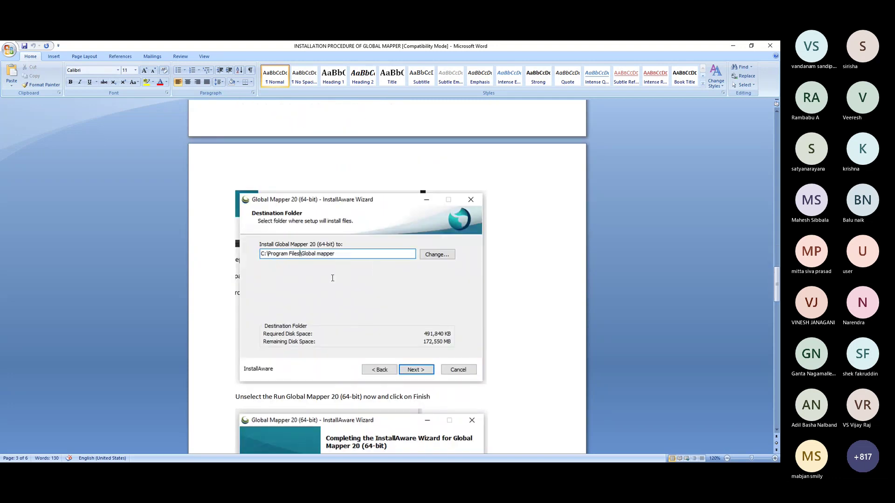
{"action": "scroll", "coordinate": [329, 316], "scroll_direction": "down", "scroll_amount": 5}
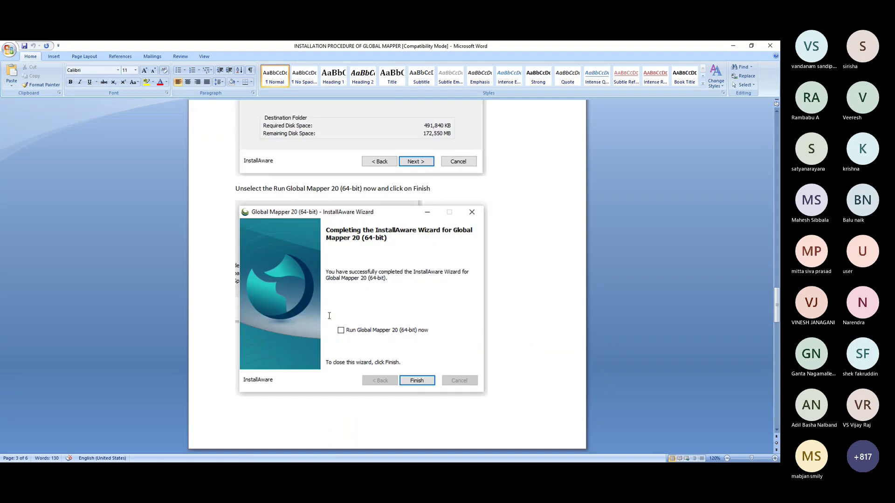
Read the instructions on copying global_mapper.exe and regkey.dat from the patched folder, and highlight the destination path C:\Program Files\Global mapper
{"action": "scroll", "coordinate": [329, 316], "scroll_direction": "down", "scroll_amount": 1}
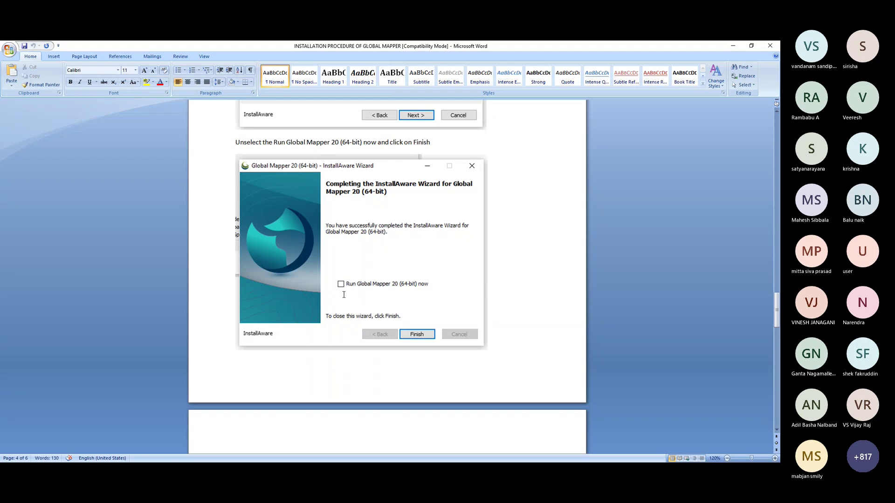
{"action": "scroll", "coordinate": [428, 301], "scroll_direction": "down", "scroll_amount": 7}
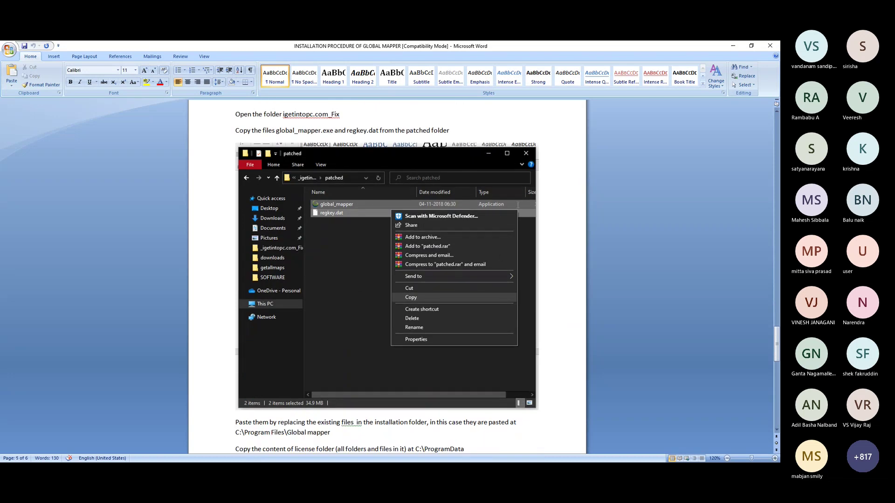
{"action": "scroll", "coordinate": [448, 323], "scroll_direction": "down", "scroll_amount": 5}
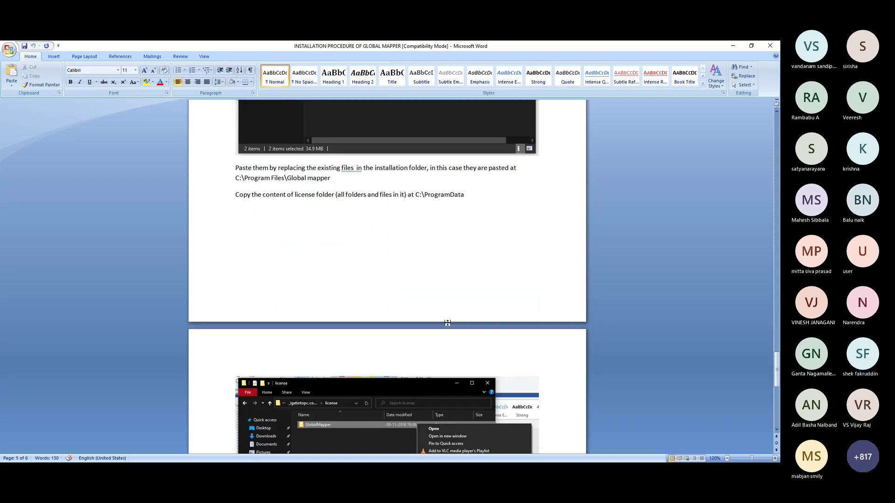
{"action": "scroll", "coordinate": [448, 323], "scroll_direction": "up", "scroll_amount": 4}
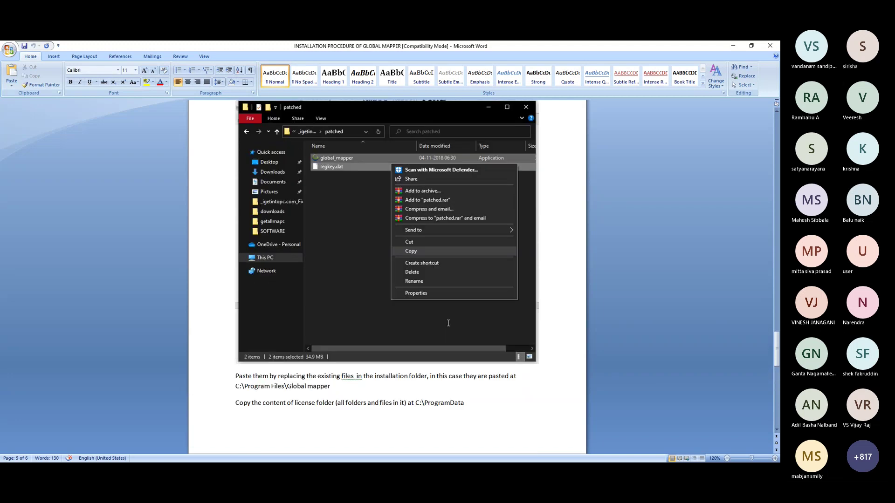
{"action": "scroll", "coordinate": [348, 306], "scroll_direction": "up", "scroll_amount": 8}
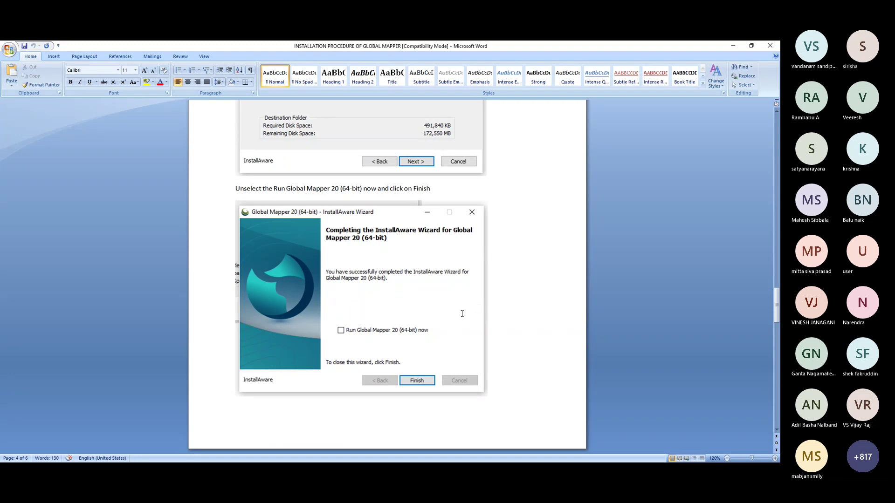
{"action": "scroll", "coordinate": [436, 299], "scroll_direction": "down", "scroll_amount": 5}
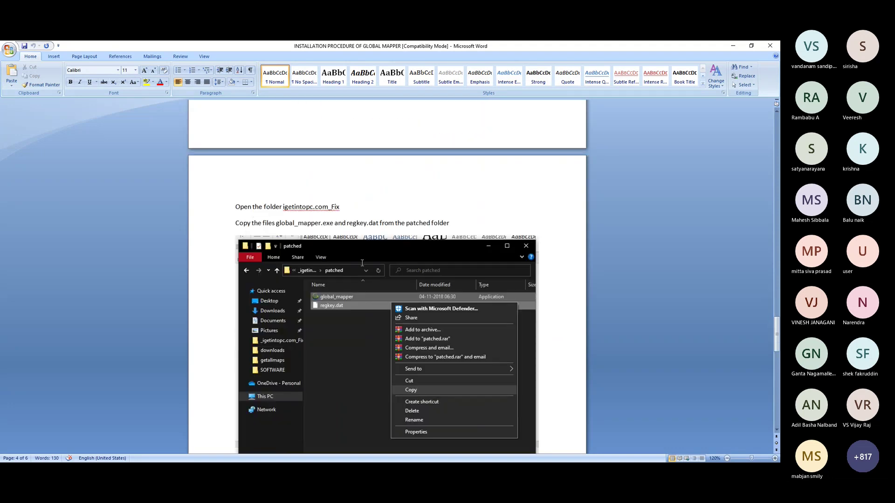
{"action": "scroll", "coordinate": [331, 195], "scroll_direction": "down", "scroll_amount": 3}
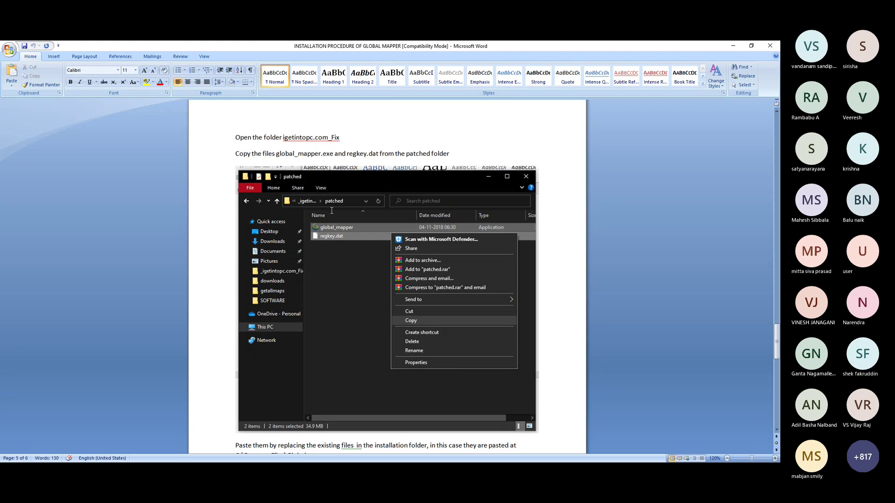
{"action": "scroll", "coordinate": [345, 205], "scroll_direction": "down", "scroll_amount": 2}
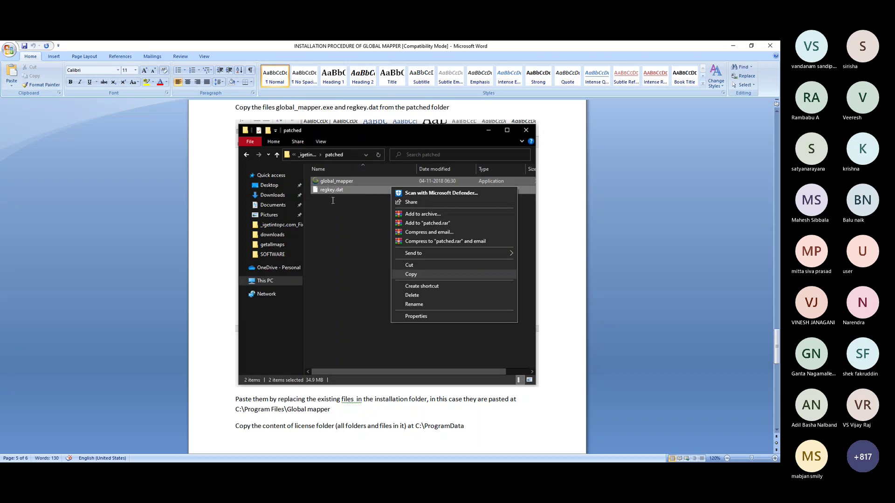
{"action": "scroll", "coordinate": [333, 201], "scroll_direction": "down", "scroll_amount": 5}
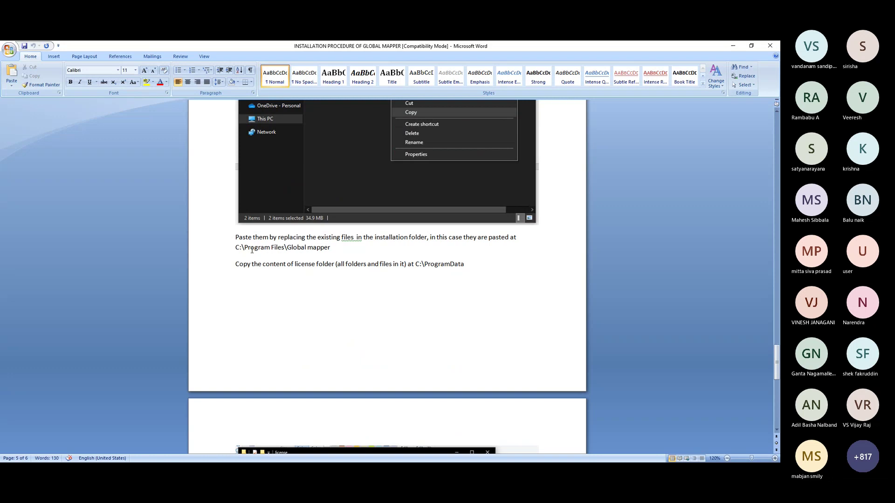
{"action": "left_click_drag", "start_coordinate": [236, 248], "coordinate": [330, 248]}
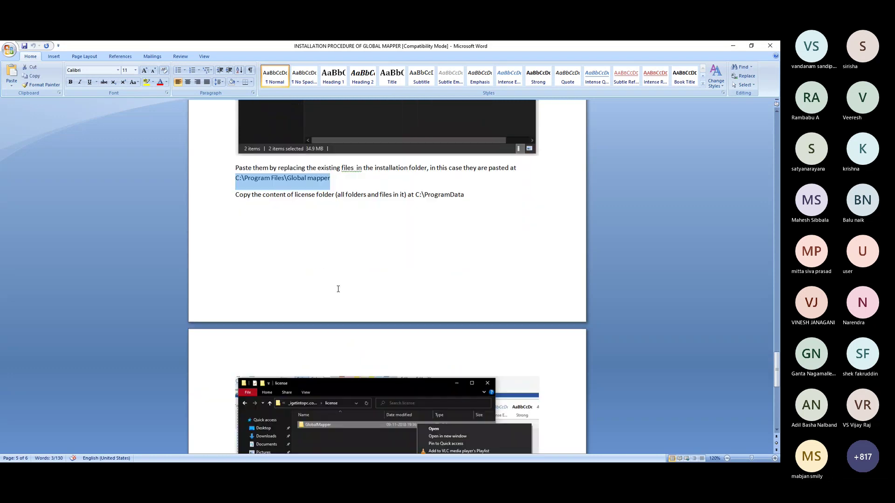
Review the closing instructions on copying the license folder's contents, and highlight the destination C:\ProgramData
{"action": "scroll", "coordinate": [337, 287], "scroll_direction": "down", "scroll_amount": 2}
{"action": "scroll", "coordinate": [375, 232], "scroll_direction": "down", "scroll_amount": 6}
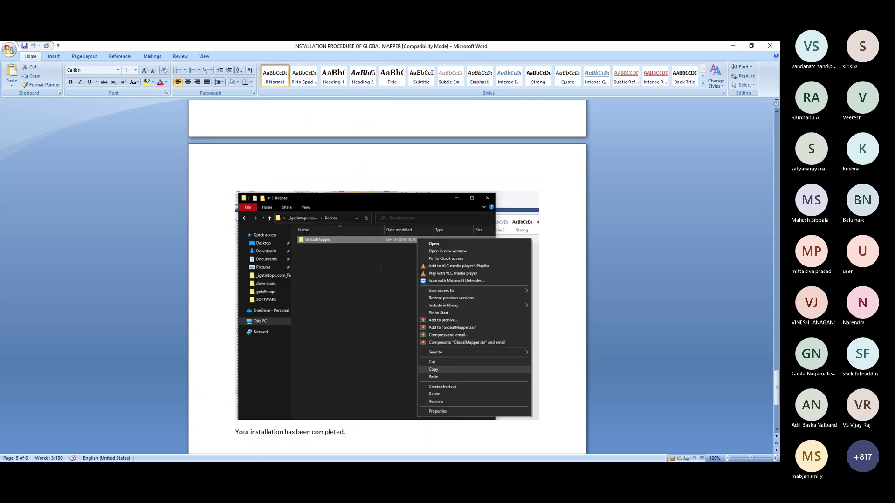
{"action": "scroll", "coordinate": [381, 271], "scroll_direction": "down", "scroll_amount": 3}
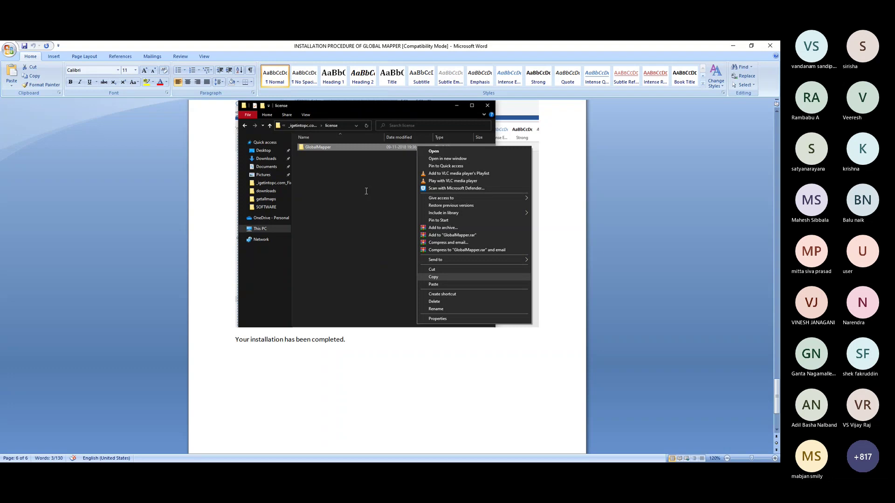
{"action": "scroll", "coordinate": [366, 191], "scroll_direction": "up", "scroll_amount": 7}
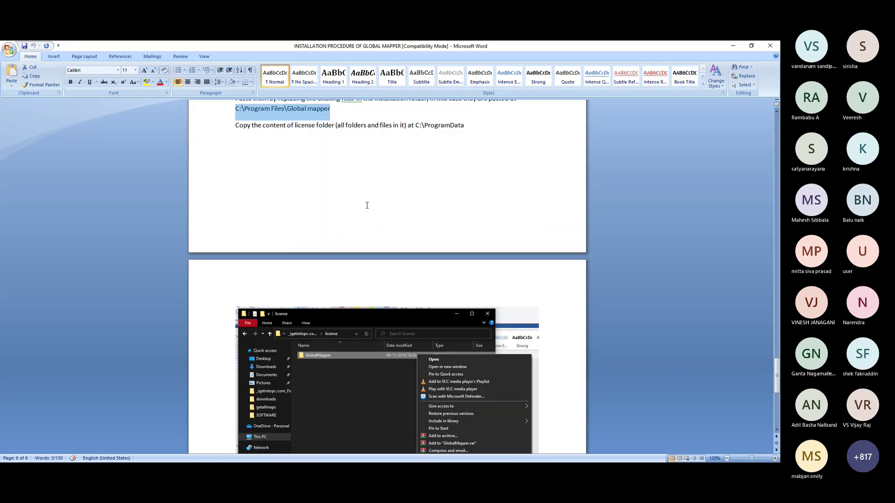
{"action": "scroll", "coordinate": [366, 205], "scroll_direction": "up", "scroll_amount": 2}
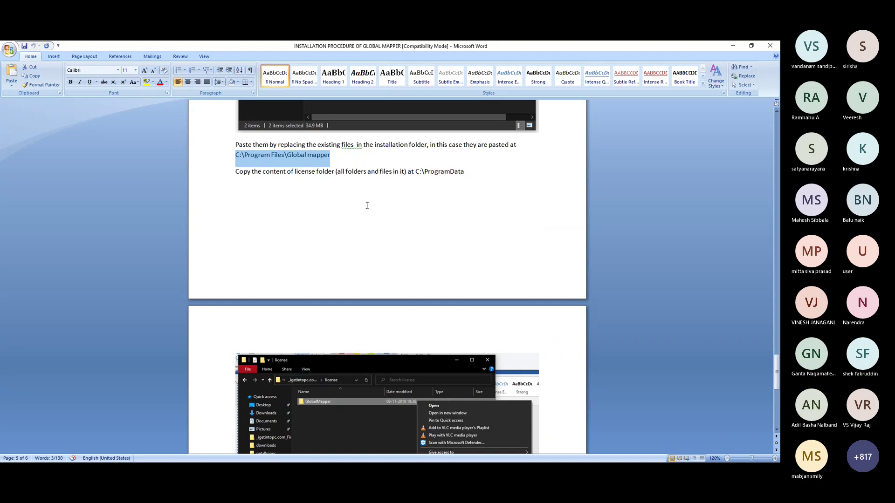
{"action": "scroll", "coordinate": [366, 206], "scroll_direction": "up", "scroll_amount": 9}
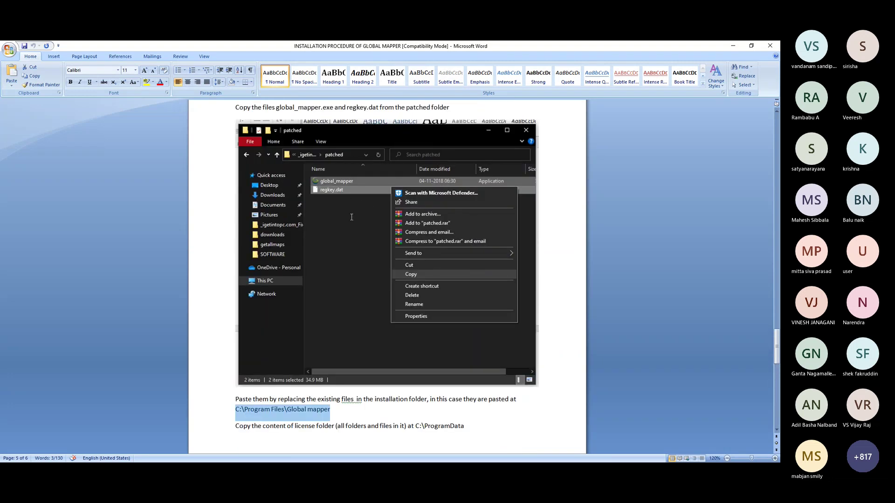
{"action": "scroll", "coordinate": [358, 253], "scroll_direction": "down", "scroll_amount": 10}
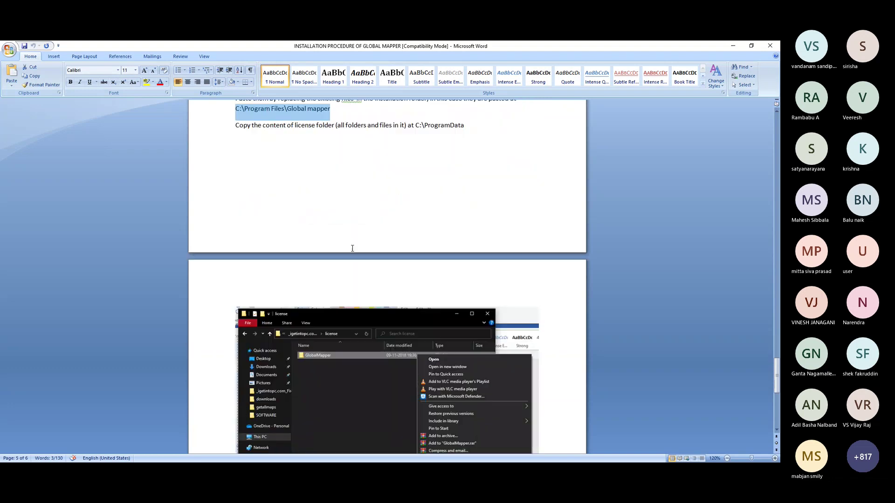
{"action": "scroll", "coordinate": [352, 248], "scroll_direction": "down", "scroll_amount": 5}
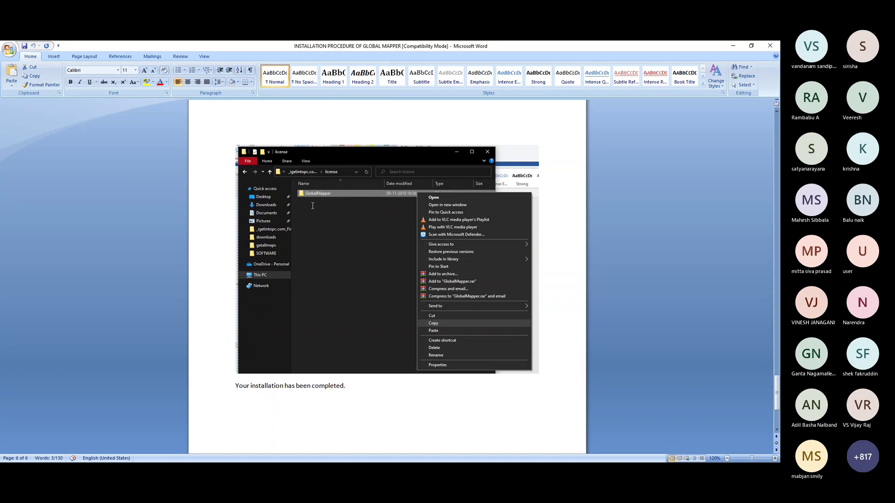
{"action": "scroll", "coordinate": [360, 210], "scroll_direction": "down", "scroll_amount": 6}
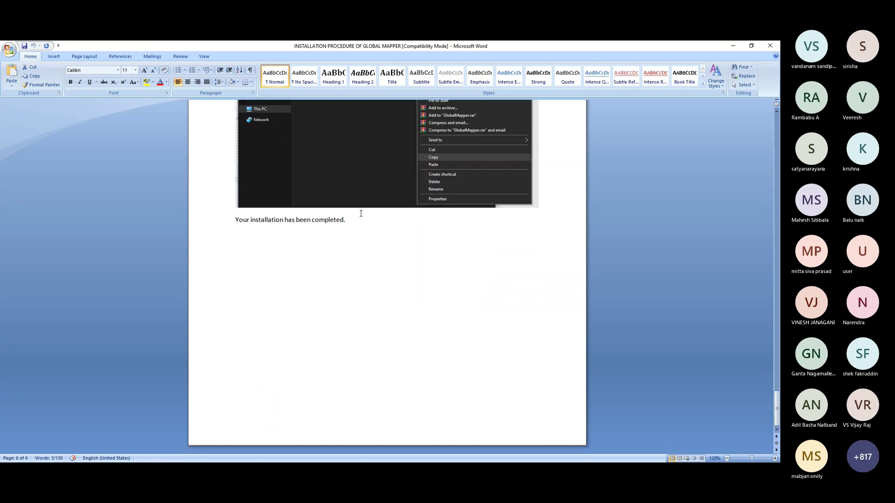
{"action": "scroll", "coordinate": [360, 213], "scroll_direction": "up", "scroll_amount": 18}
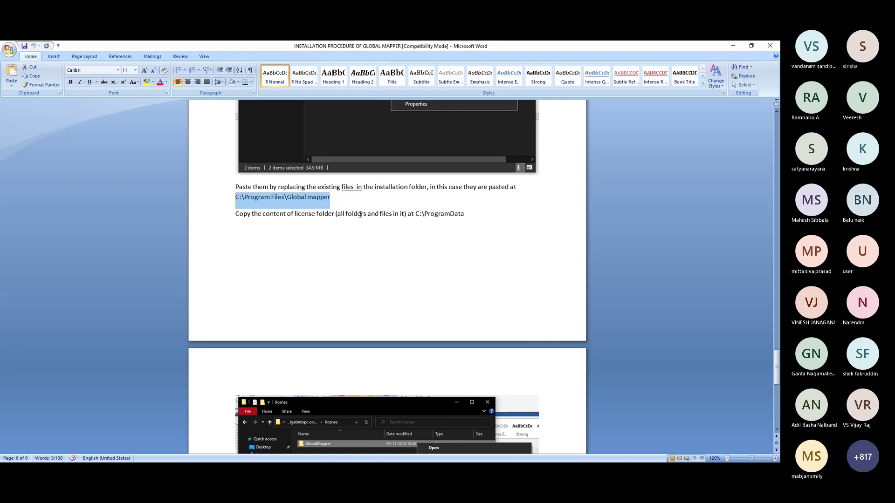
{"action": "left_click_drag", "start_coordinate": [410, 213], "coordinate": [437, 217]}
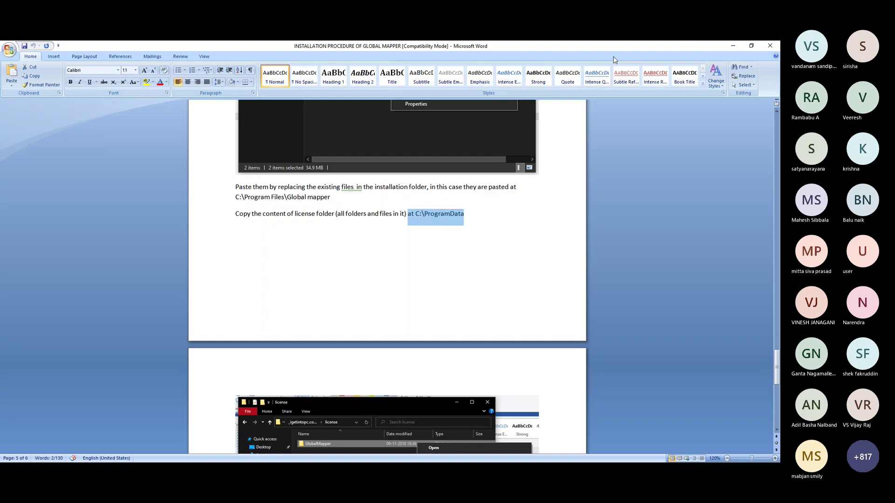
Reduce the document window, switch to Easy Google Maps Downloader and set the maps type to Hybrid
{"action": "left_click", "coordinate": [751, 46]}
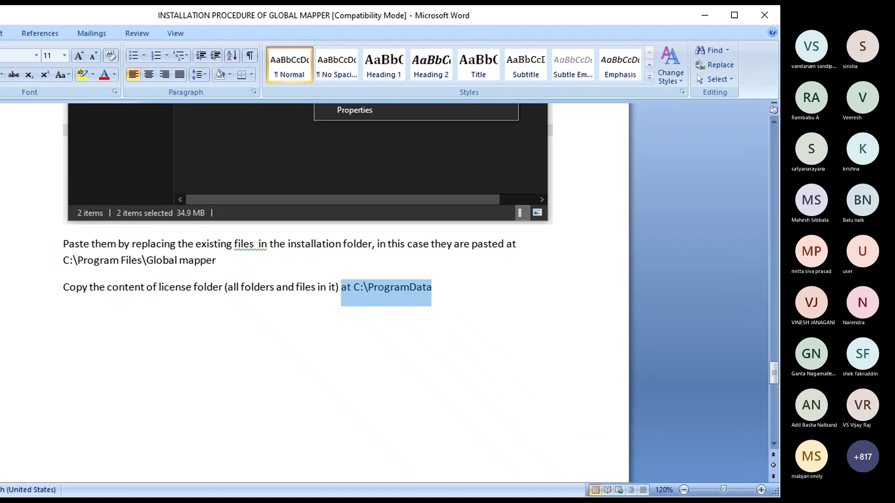
{"action": "key", "text": "alt+Tab"}
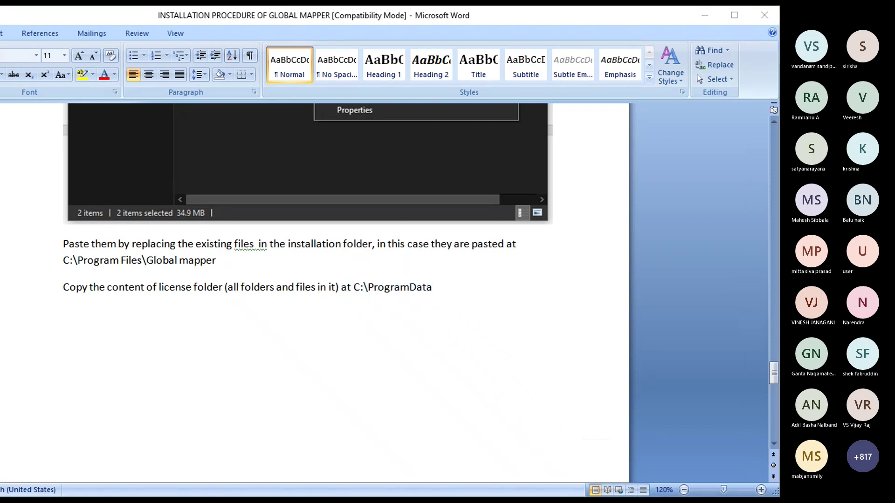
{"action": "key", "text": "alt+Tab"}
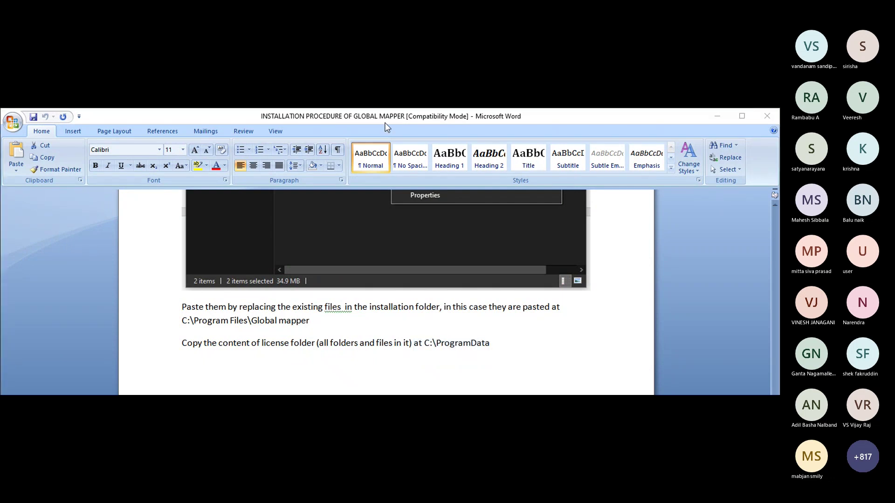
{"action": "left_click", "coordinate": [401, 116]}
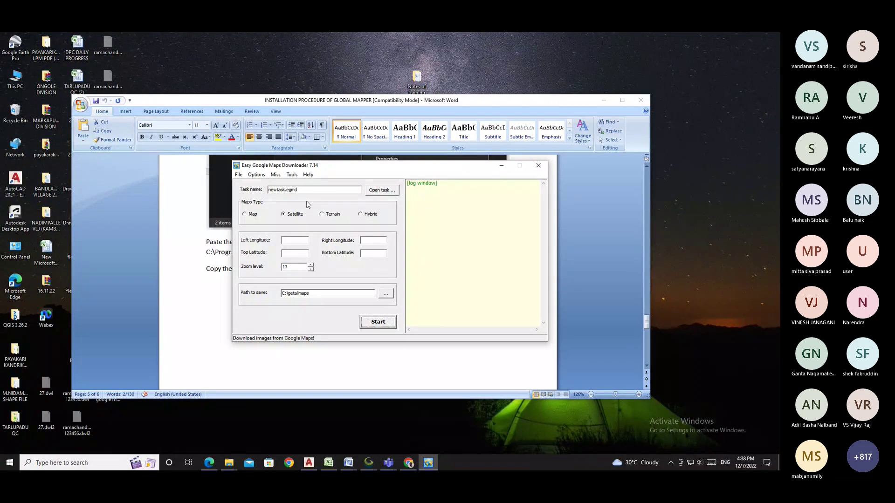
{"action": "left_click_drag", "start_coordinate": [355, 167], "coordinate": [308, 173]}
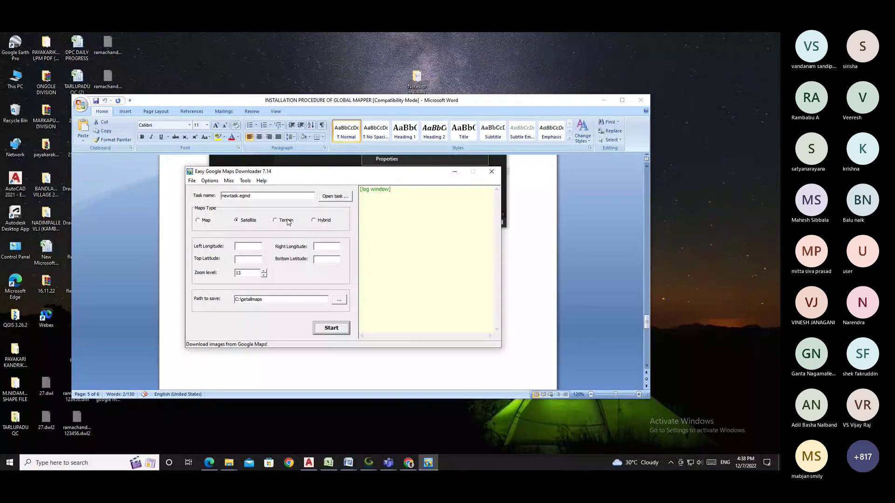
{"action": "left_click", "coordinate": [314, 221]}
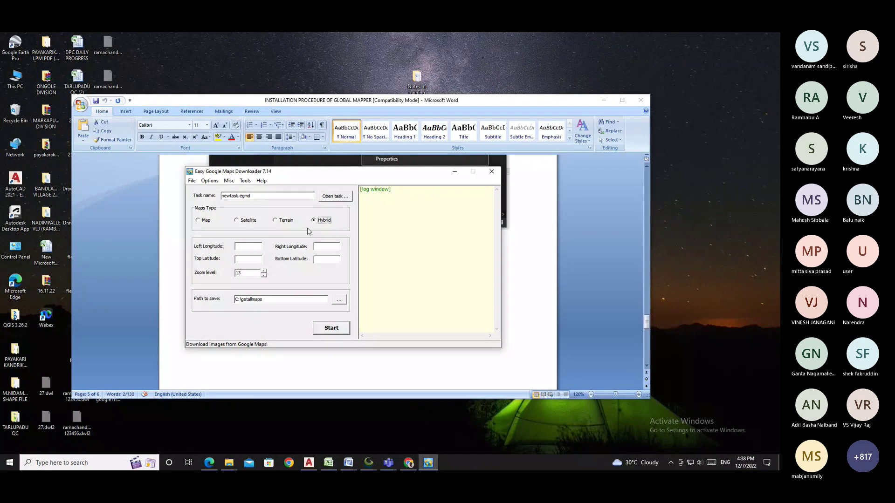
Define the download area with left longitude 79.157827, right longitude 79.212354, top latitude 15.957241 and bottom latitude 15.937784
{"action": "left_click", "coordinate": [240, 248]}
{"action": "type", "text": "79"}
{"action": "type", "text": ".157"}
{"action": "type", "text": "827"}
{"action": "type", "text": "1235"}
{"action": "type", "text": "15"}
{"action": "type", "text": ".957"}
{"action": "type", "text": "241"}
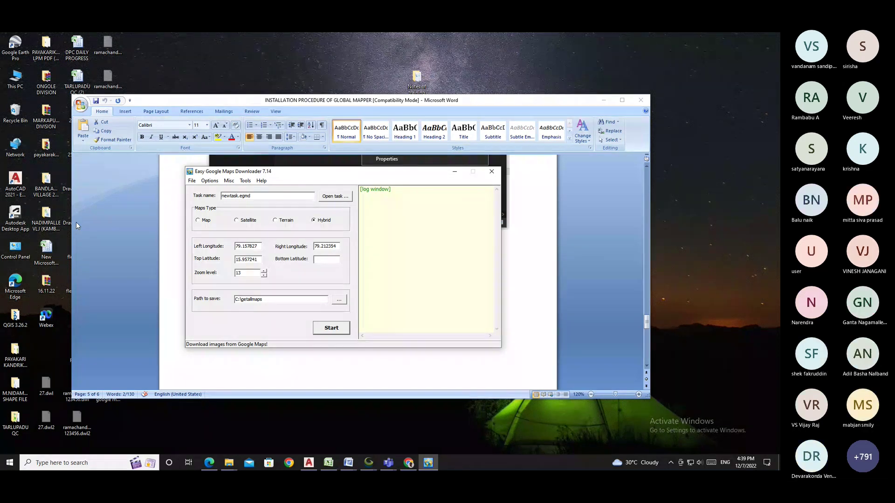
{"action": "key", "text": "Tab"}
{"action": "type", "text": "15.937784"}
Set the zoom level of the map download to 19
{"action": "left_click", "coordinate": [263, 270]}
{"action": "left_click", "coordinate": [264, 270]}
{"action": "left_click", "coordinate": [263, 271]}
{"action": "key", "text": "alt+Tab"}
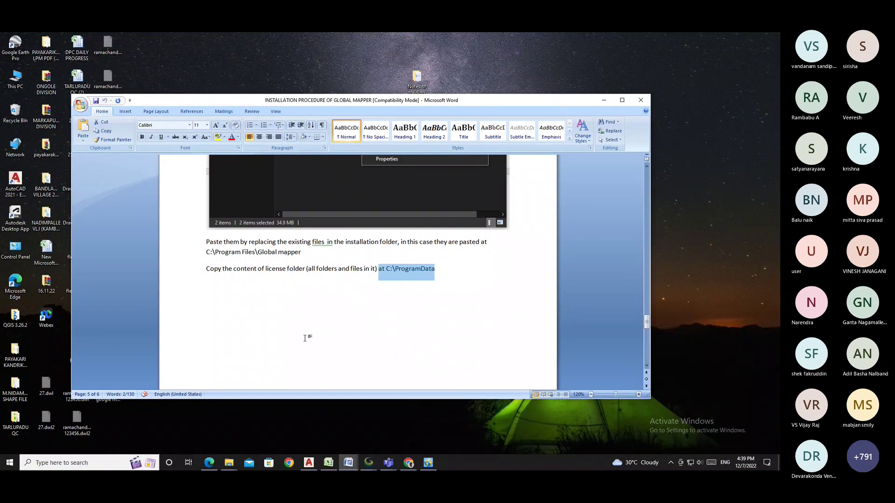
{"action": "key", "text": "alt+Tab"}
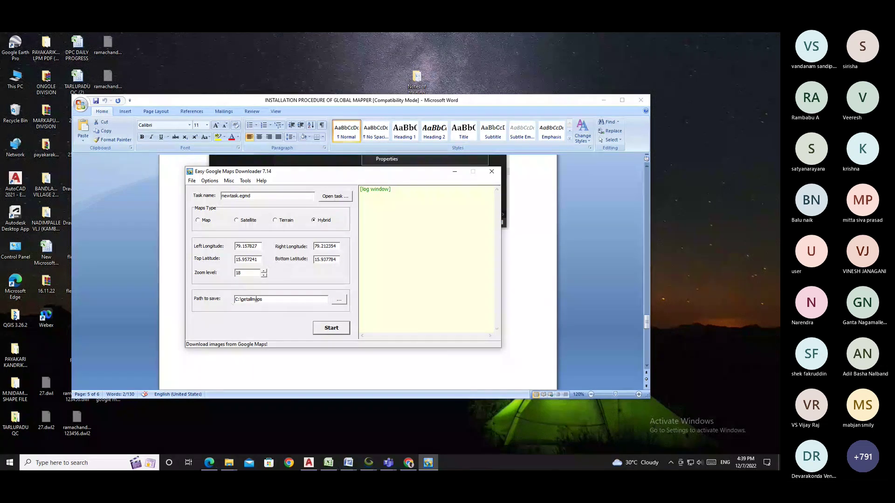
{"action": "left_click", "coordinate": [264, 270]}
Delete the existing getallmaps folder from Local Disk (C:) in File Explorer, and return to the downloader
{"action": "left_click", "coordinate": [16, 81]}
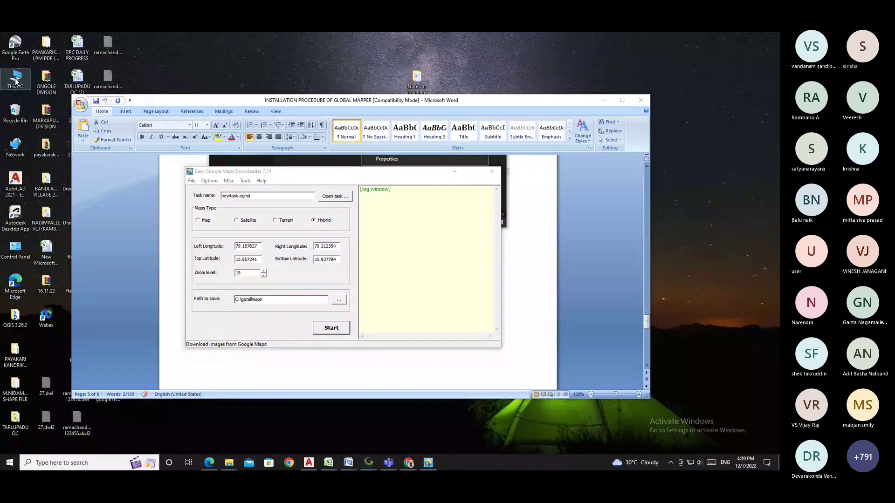
{"action": "double_click", "coordinate": [15, 81]}
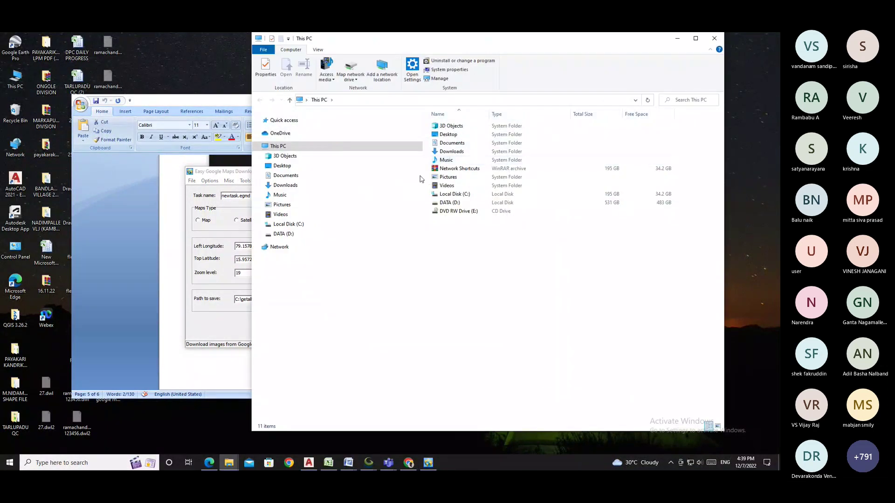
{"action": "left_click", "coordinate": [294, 224]}
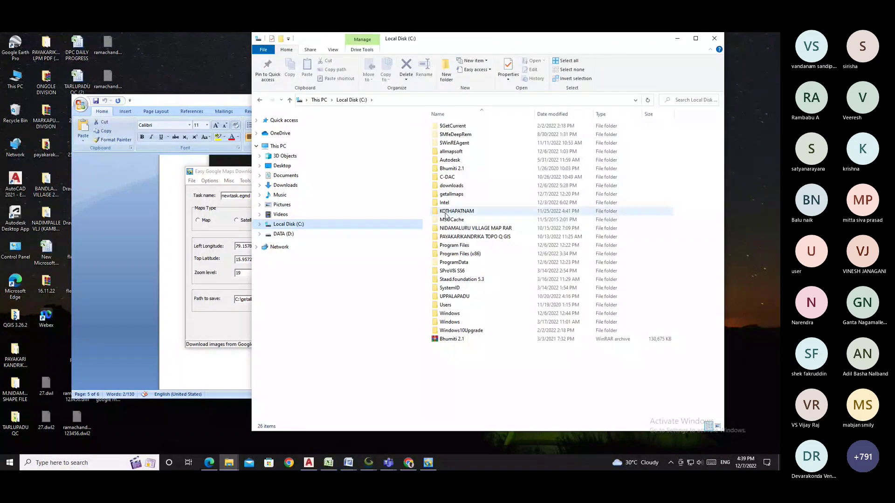
{"action": "left_click", "coordinate": [458, 196]}
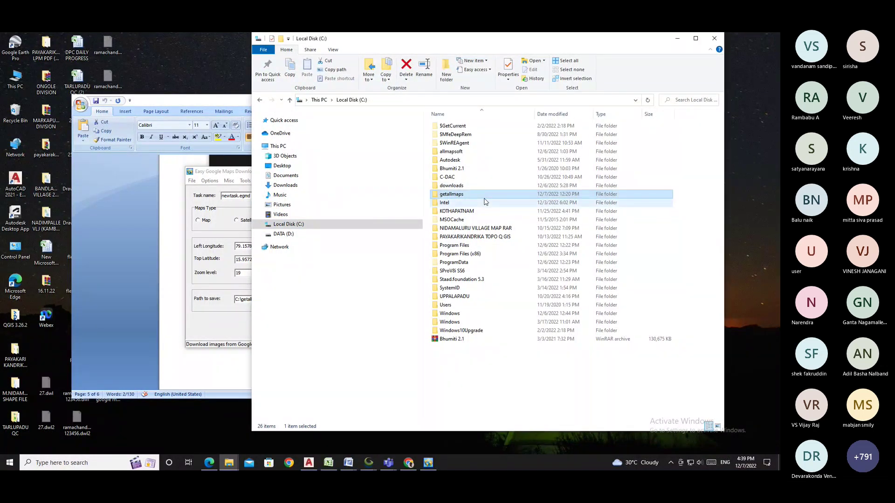
{"action": "key", "text": "Delete"}
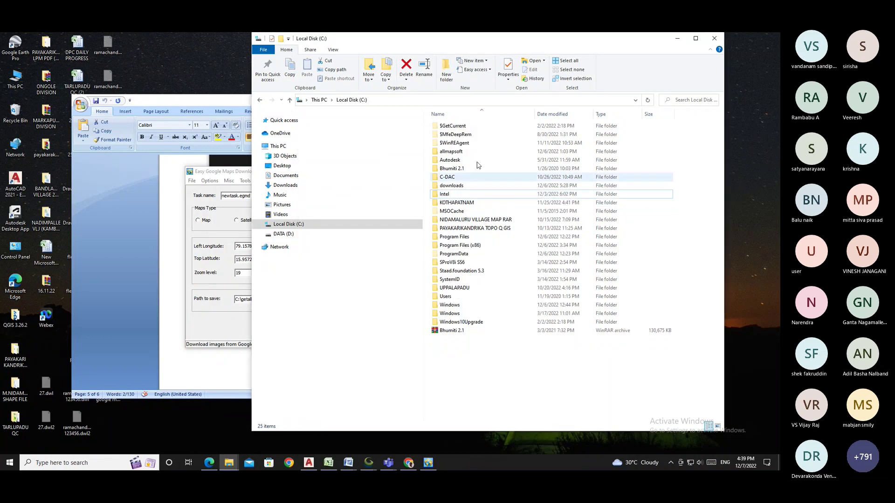
{"action": "left_click", "coordinate": [714, 39]}
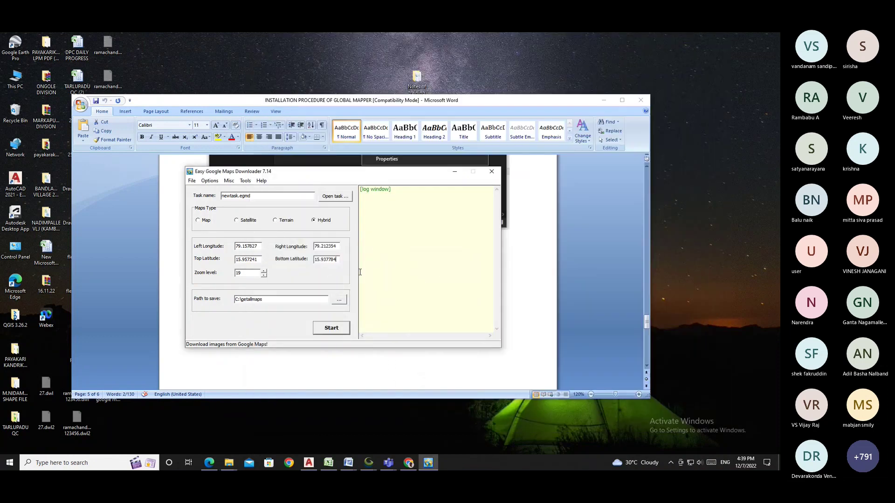
Start downloading the hybrid map tiles for the defined area and stop the download partway through
{"action": "left_click", "coordinate": [331, 328]}
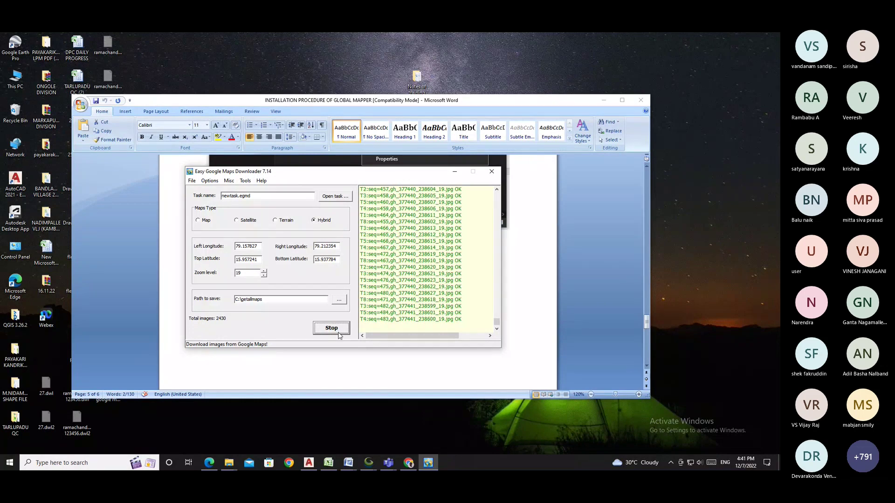
{"action": "left_click", "coordinate": [331, 328]}
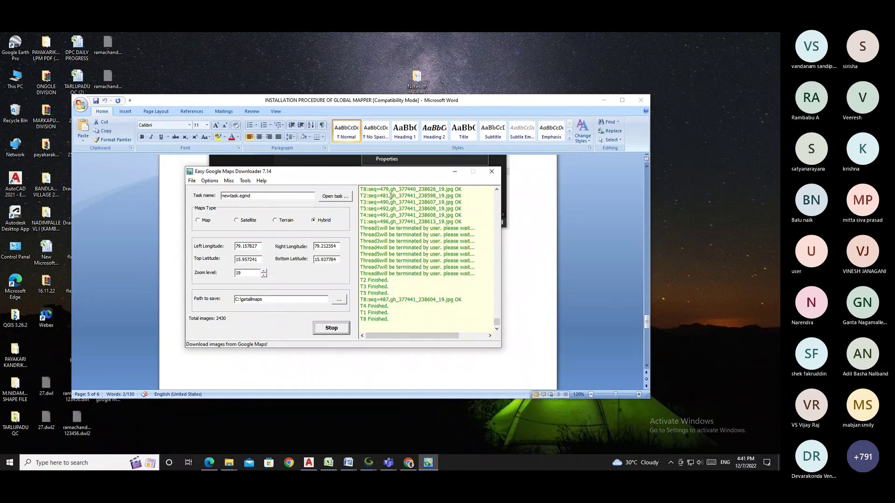
{"action": "left_click_drag", "start_coordinate": [387, 173], "coordinate": [408, 167]}
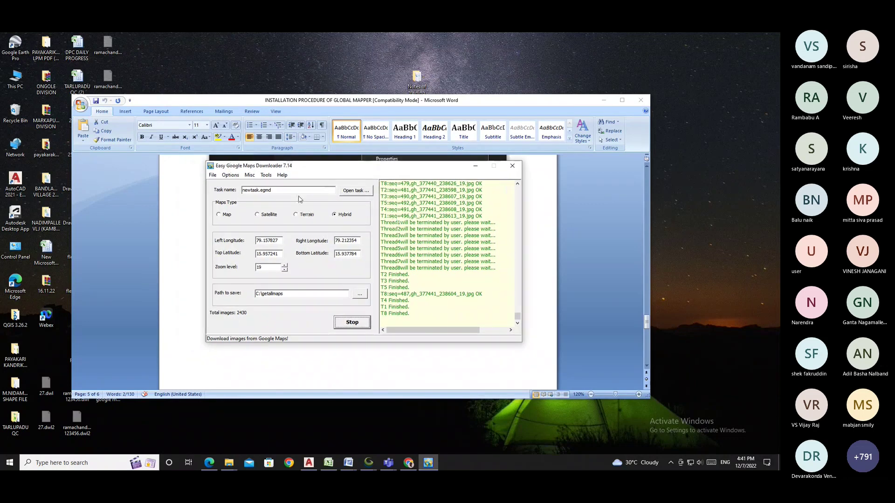
Load the task file newtask.egmd from the getallmaps folder into the Map Combiner
{"action": "left_click", "coordinate": [264, 176]}
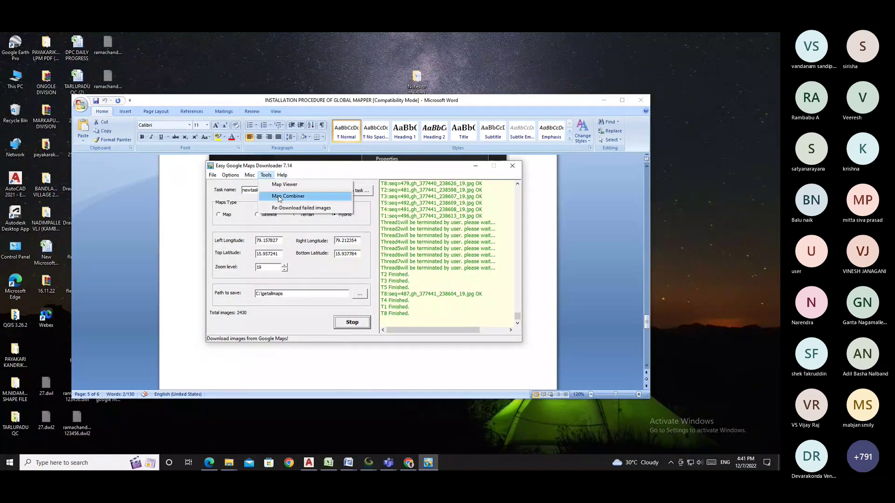
{"action": "left_click", "coordinate": [279, 197]}
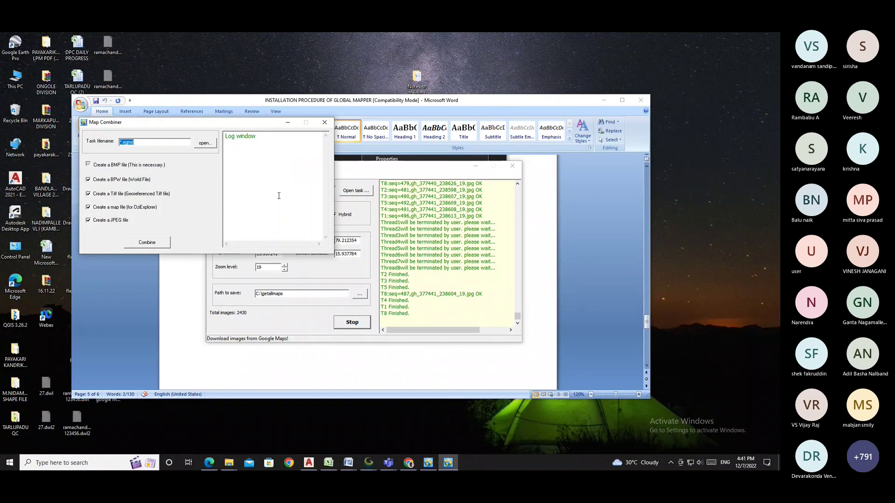
{"action": "left_click_drag", "start_coordinate": [186, 128], "coordinate": [306, 159]}
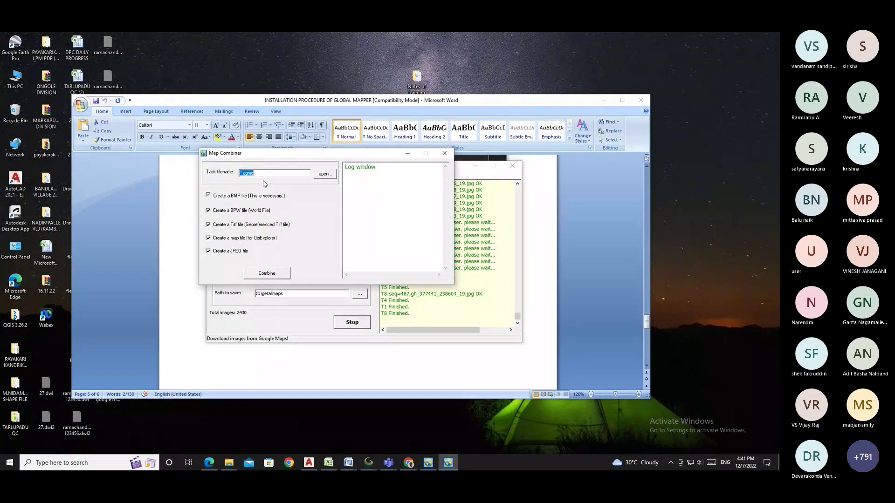
{"action": "left_click", "coordinate": [324, 174]}
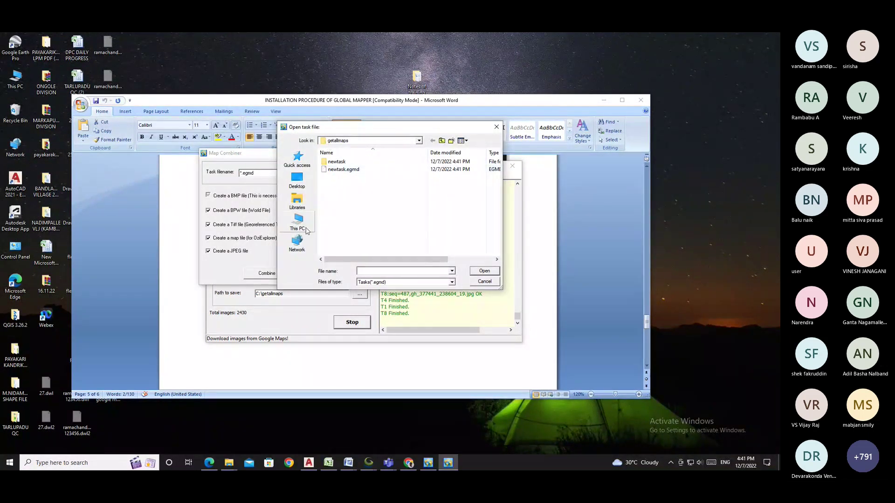
{"action": "left_click", "coordinate": [349, 170]}
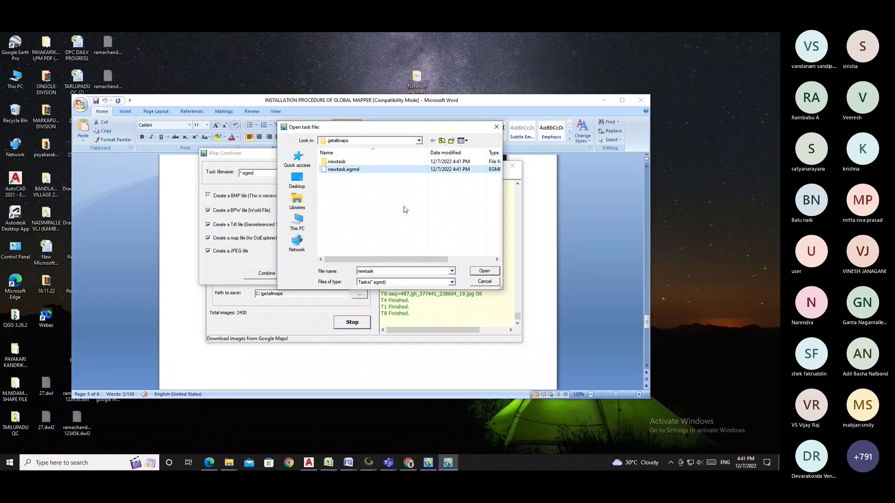
{"action": "left_click", "coordinate": [485, 271]}
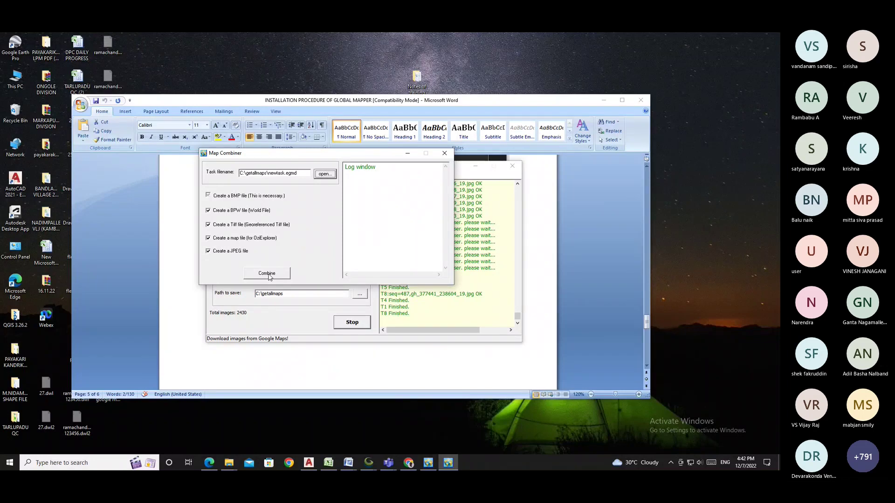
Combine the downloaded tiles into BMP, BPW, Tiff, map and JPEG files, and close the Map Combiner
{"action": "left_click", "coordinate": [269, 276]}
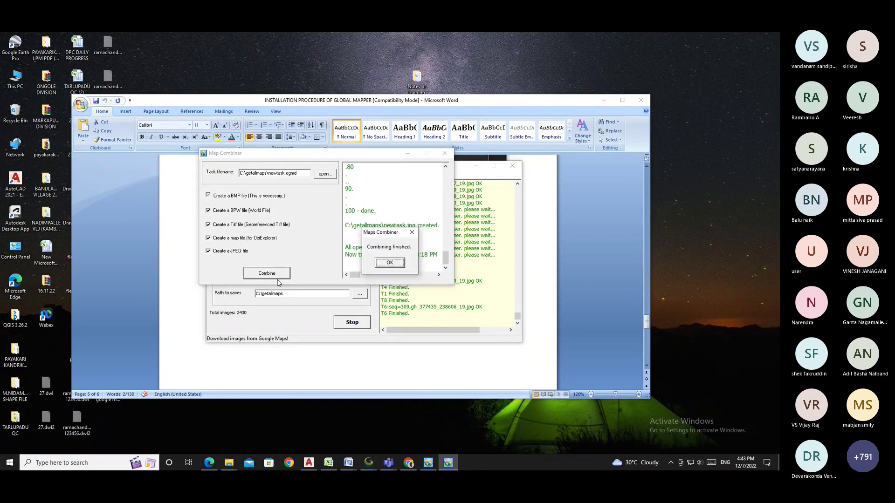
{"action": "left_click", "coordinate": [390, 263]}
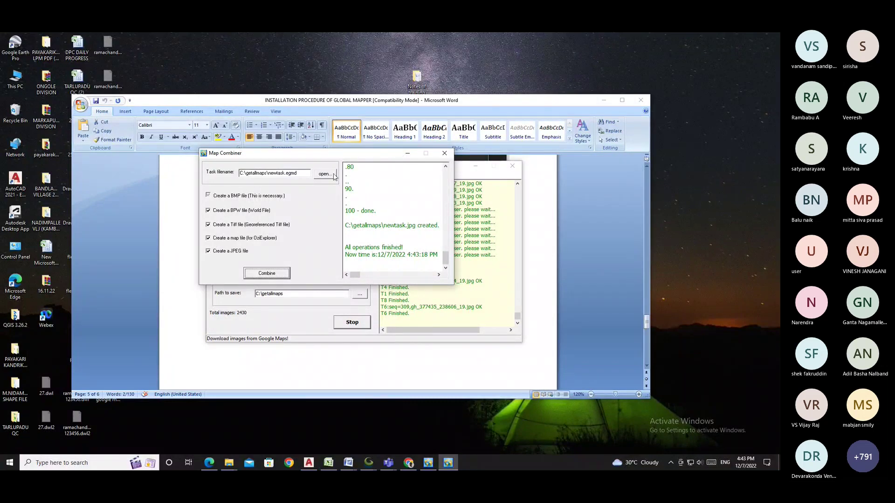
{"action": "left_click", "coordinate": [445, 154]}
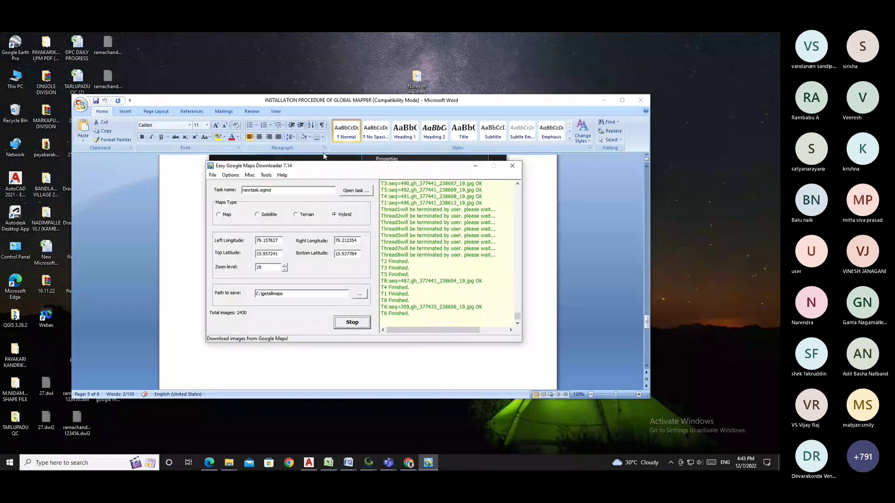
Open the task newtask.egmd from the getallmaps folder on Local Disk (C:) in the Map Viewer
{"action": "left_click", "coordinate": [265, 176]}
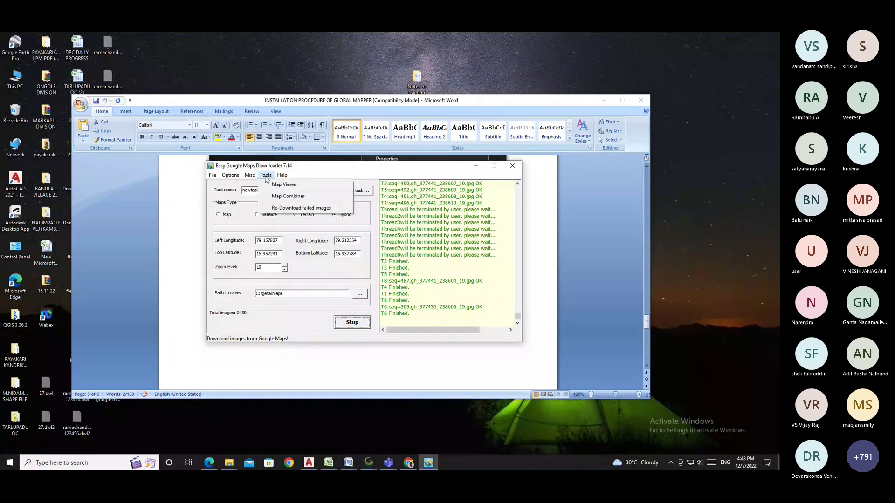
{"action": "left_click", "coordinate": [294, 186]}
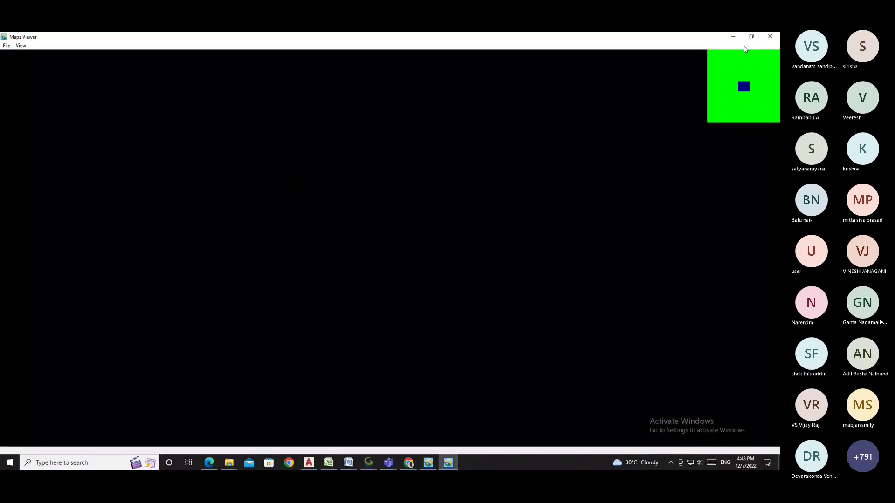
{"action": "left_click", "coordinate": [6, 46]}
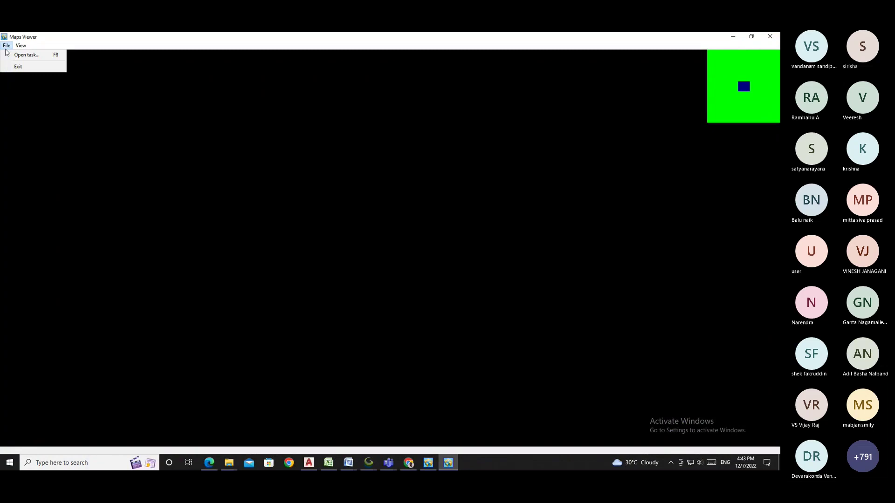
{"action": "left_click", "coordinate": [35, 56]}
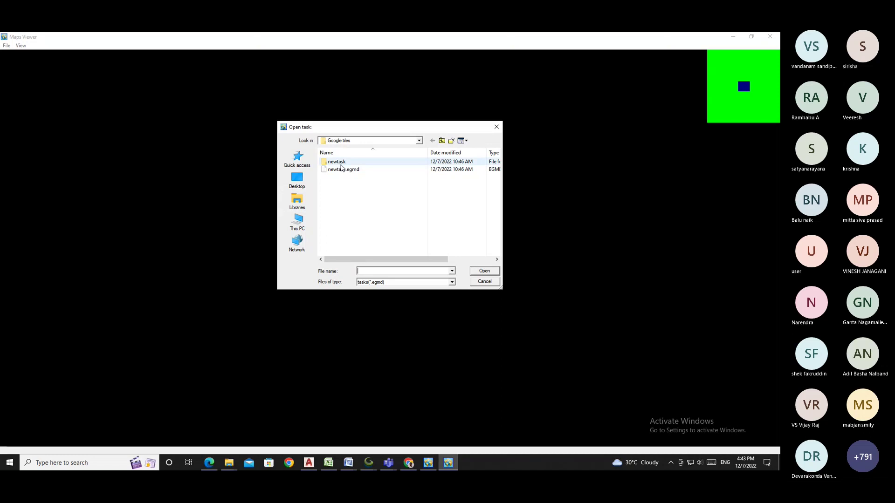
{"action": "left_click", "coordinate": [301, 230]}
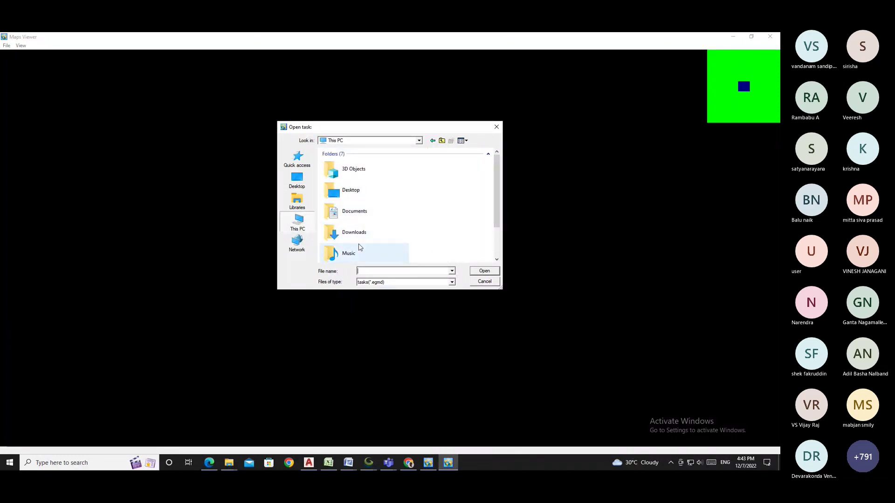
{"action": "scroll", "coordinate": [359, 247], "scroll_direction": "down", "scroll_amount": 3}
{"action": "left_click", "coordinate": [366, 208]}
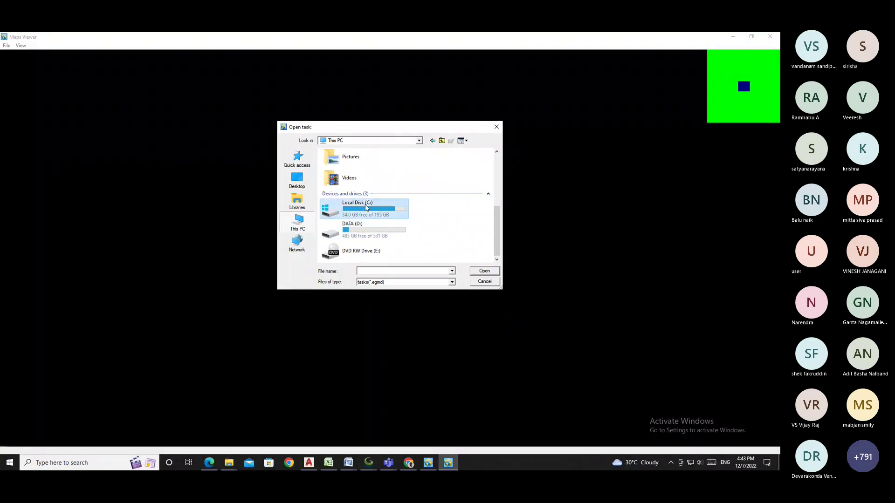
{"action": "double_click", "coordinate": [367, 207]}
{"action": "scroll", "coordinate": [351, 222], "scroll_direction": "down", "scroll_amount": 1}
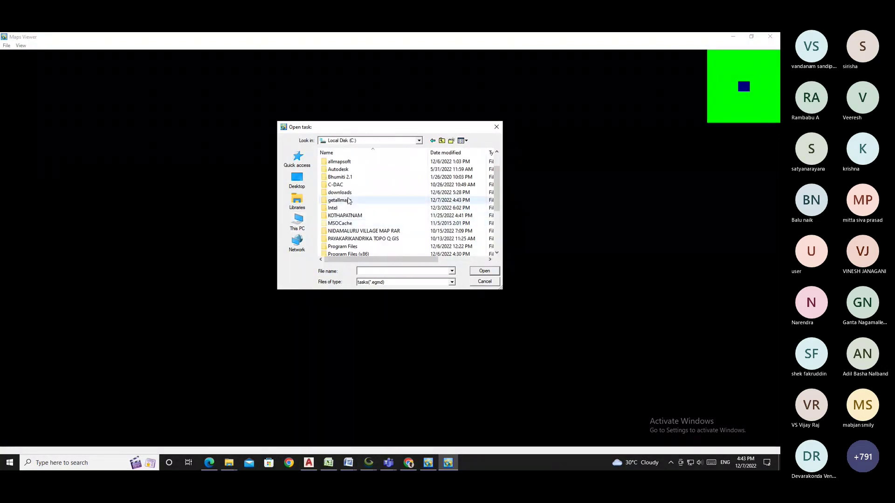
{"action": "double_click", "coordinate": [349, 202]}
{"action": "left_click", "coordinate": [352, 171]}
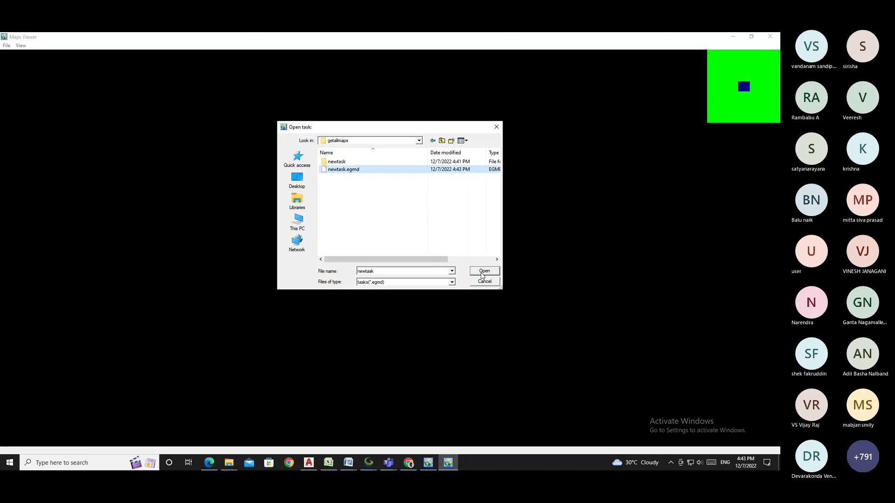
{"action": "left_click", "coordinate": [482, 273]}
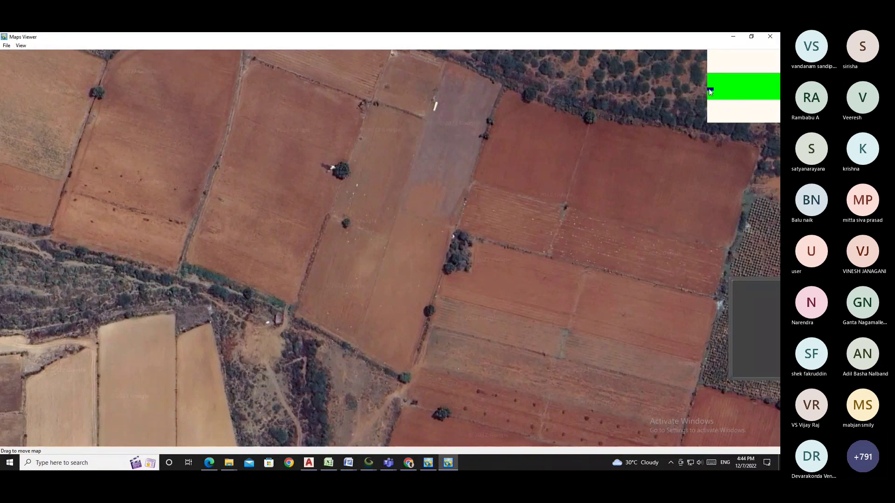
Examine different parts of the downloaded imagery for coverage and missing tiles, and close the Maps Viewer
{"action": "left_click_drag", "start_coordinate": [537, 232], "coordinate": [537, 280]}
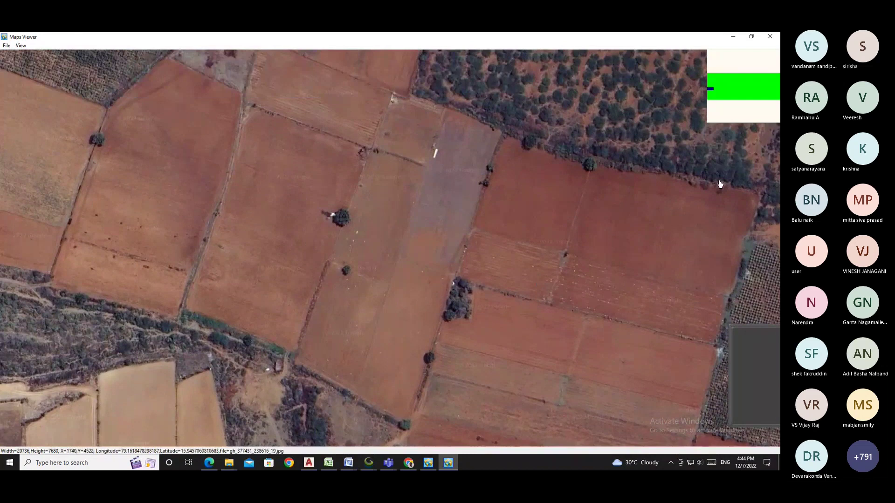
{"action": "left_click_drag", "start_coordinate": [713, 91], "coordinate": [710, 98]}
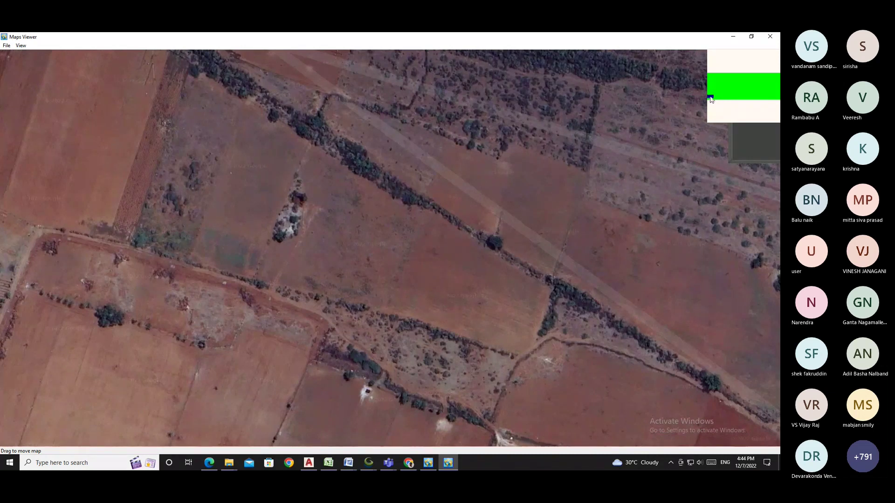
{"action": "left_click", "coordinate": [711, 100]}
{"action": "left_click_drag", "start_coordinate": [711, 99], "coordinate": [719, 79]}
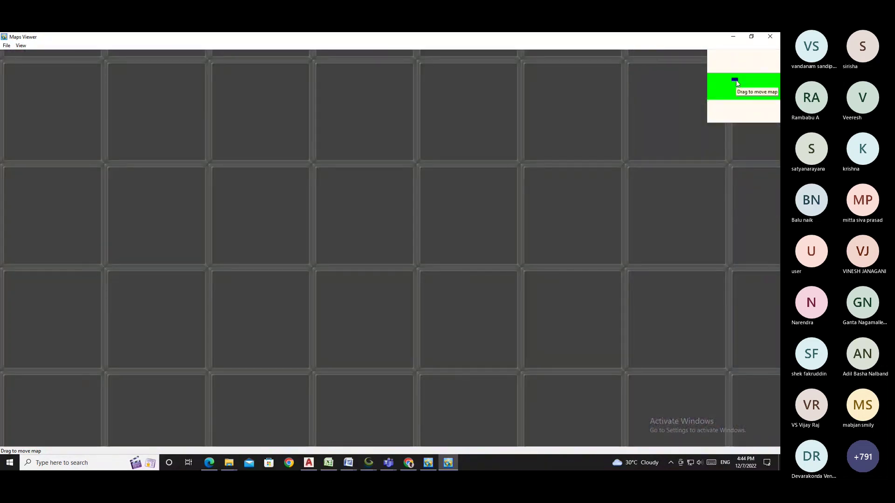
{"action": "left_click_drag", "start_coordinate": [736, 81], "coordinate": [734, 94]}
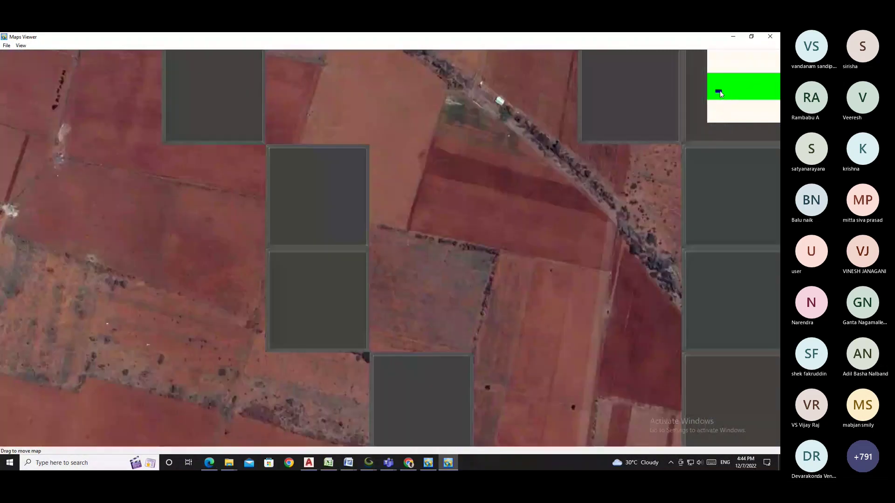
{"action": "left_click_drag", "start_coordinate": [720, 91], "coordinate": [712, 83]}
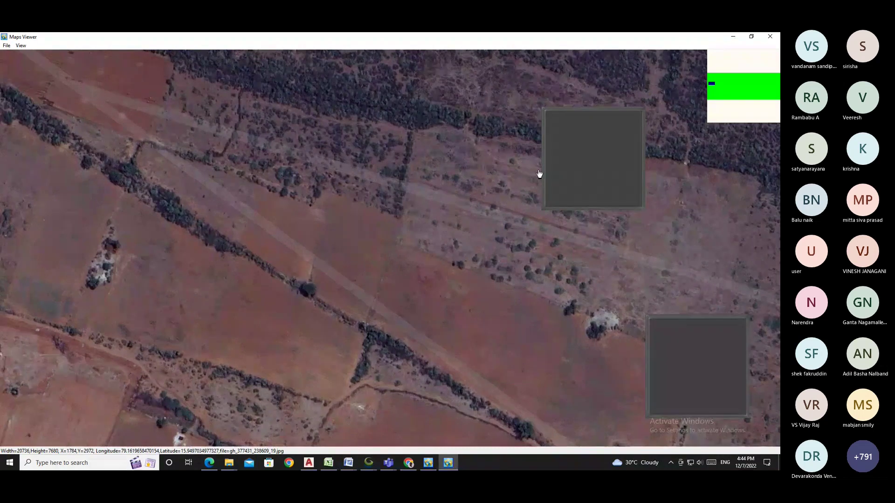
{"action": "left_click_drag", "start_coordinate": [714, 85], "coordinate": [716, 100]}
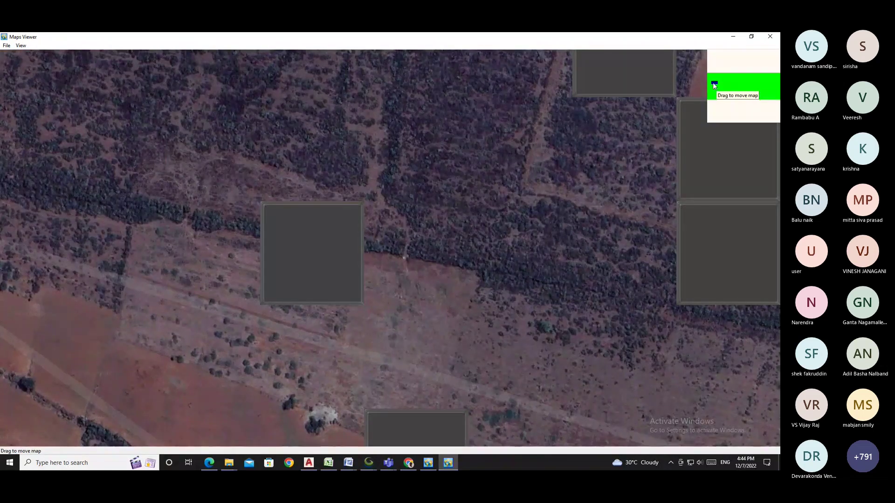
{"action": "left_click_drag", "start_coordinate": [716, 86], "coordinate": [710, 99]}
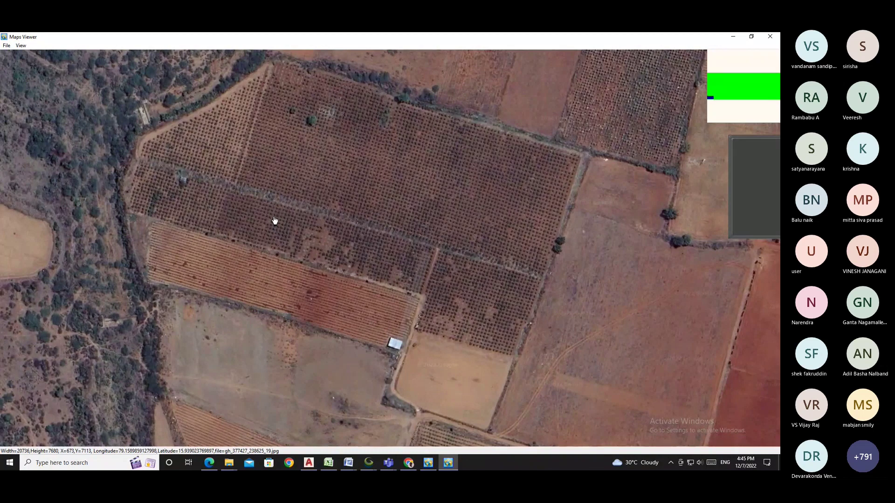
{"action": "left_click", "coordinate": [771, 37]}
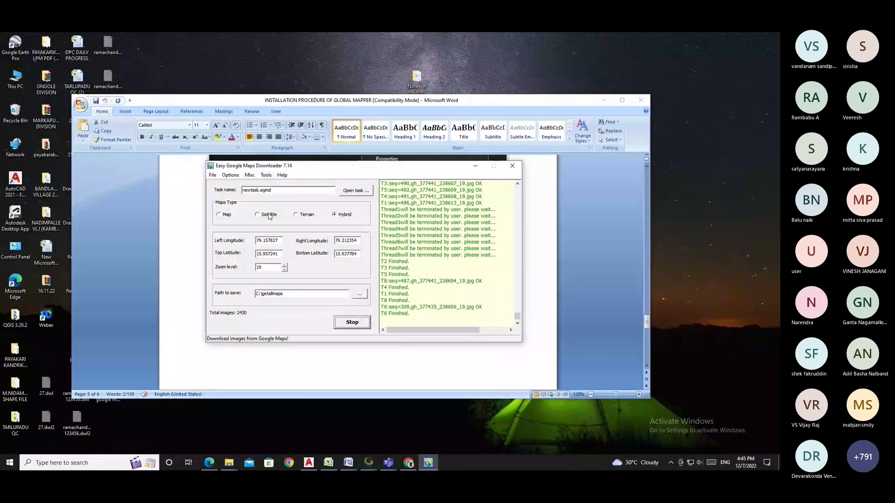
Try to re-download the failed images of the current map task
{"action": "left_click", "coordinate": [268, 176]}
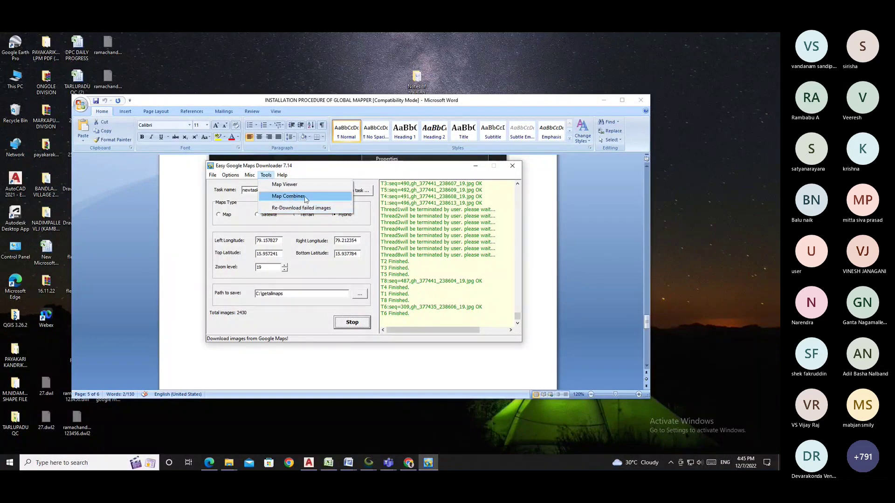
{"action": "left_click", "coordinate": [301, 208]}
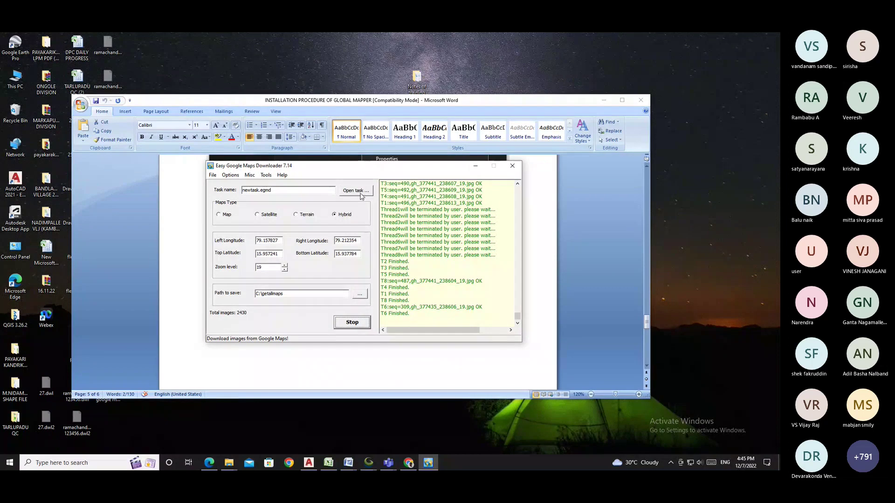
Reload the task newtask.egmd from the getallmaps folder on Local Disk (C:), and close Easy Google Maps Downloader
{"action": "left_click", "coordinate": [360, 195]}
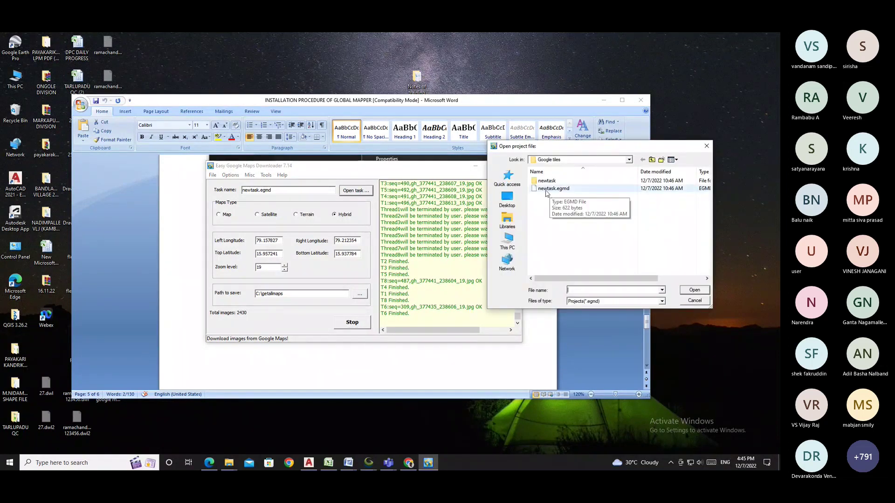
{"action": "left_click", "coordinate": [507, 241]}
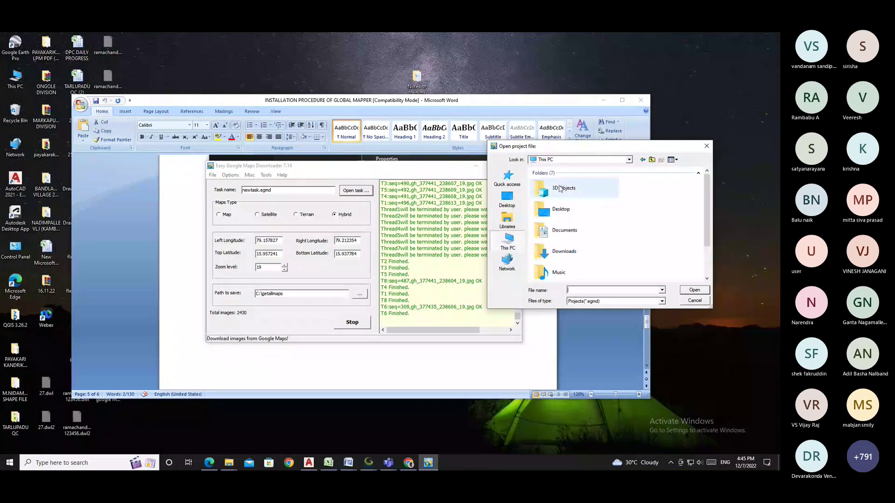
{"action": "scroll", "coordinate": [564, 261], "scroll_direction": "down", "scroll_amount": 3}
{"action": "double_click", "coordinate": [566, 227]}
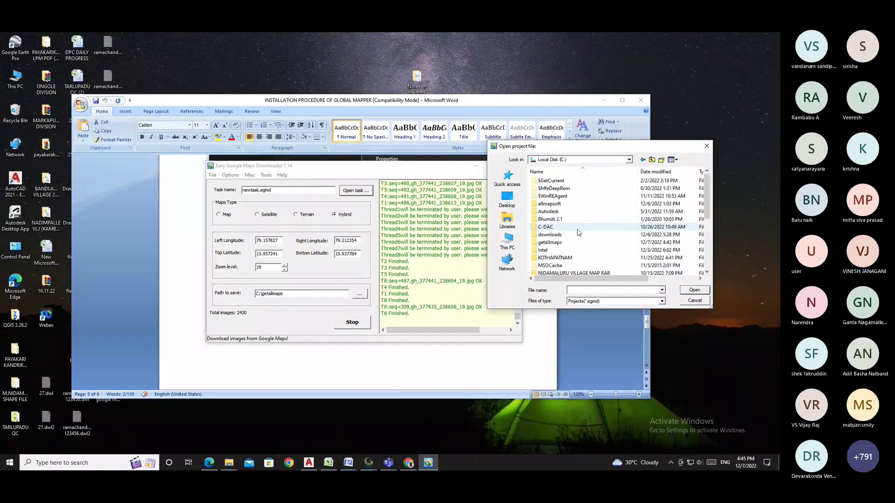
{"action": "double_click", "coordinate": [550, 243]}
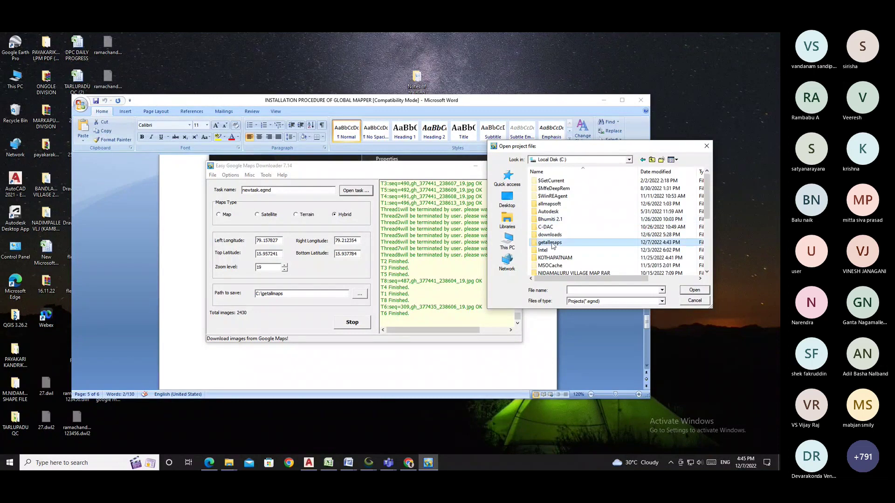
{"action": "left_click", "coordinate": [553, 188]}
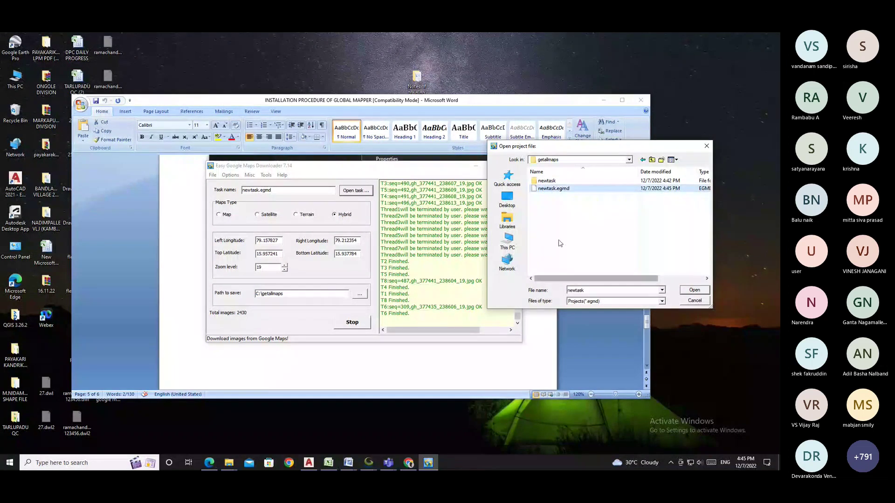
{"action": "left_click", "coordinate": [699, 290]}
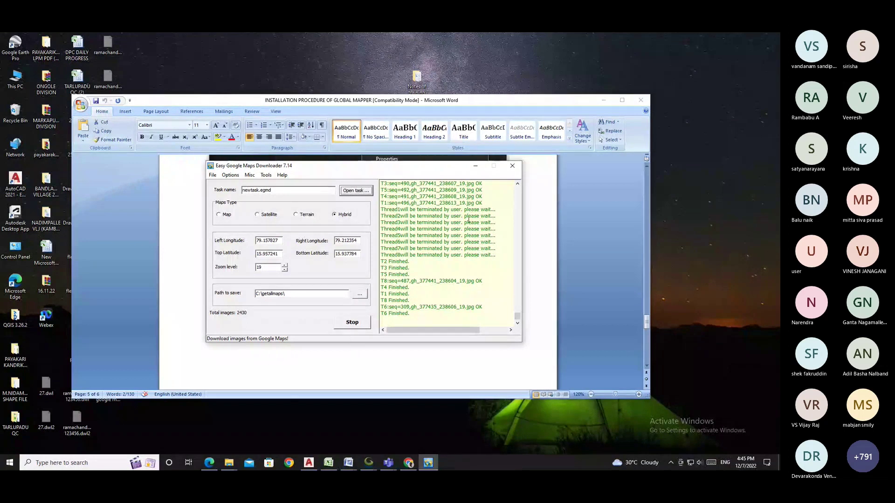
{"action": "left_click", "coordinate": [512, 167]}
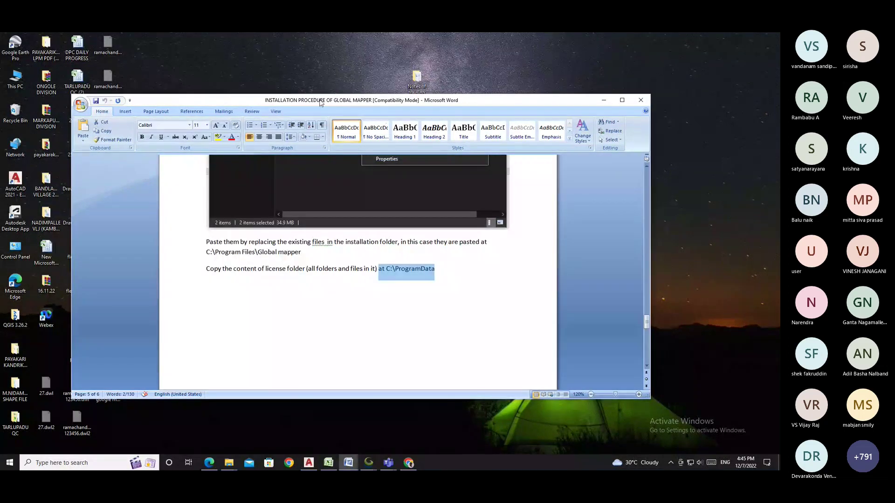
{"action": "left_click_drag", "start_coordinate": [309, 102], "coordinate": [398, 92]}
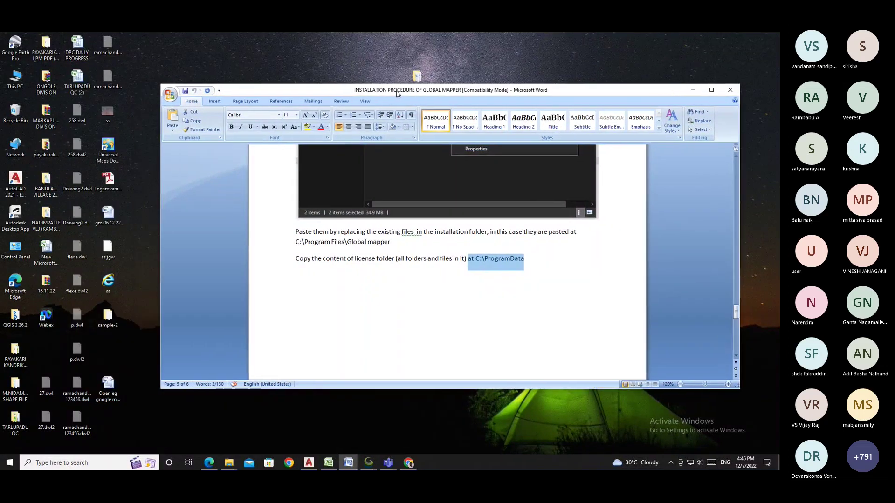
{"action": "left_click", "coordinate": [111, 149]}
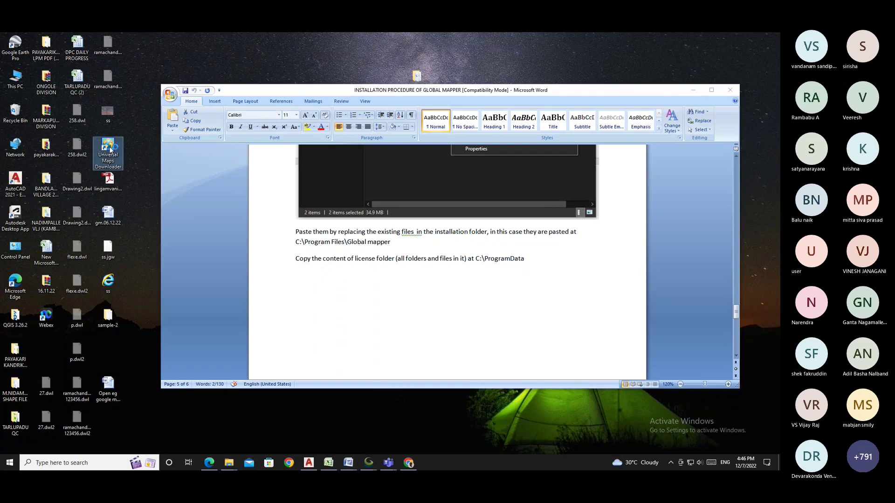
{"action": "double_click", "coordinate": [110, 149]}
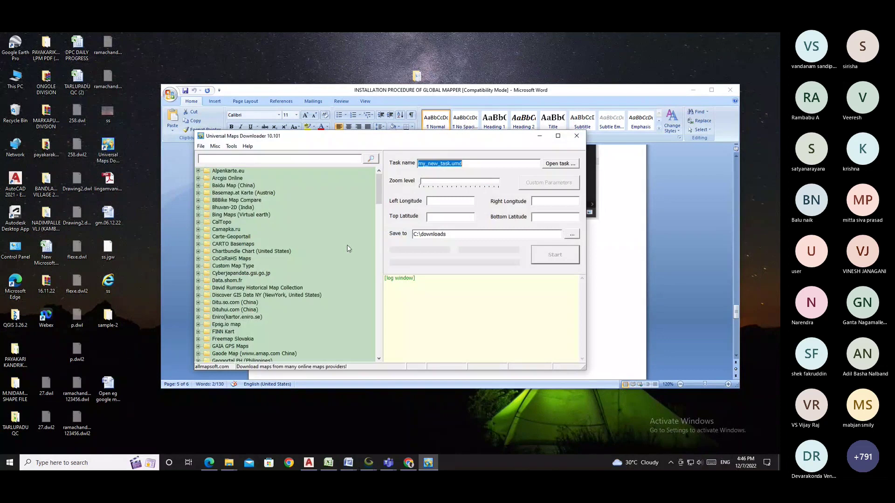
{"action": "left_click", "coordinate": [576, 135]}
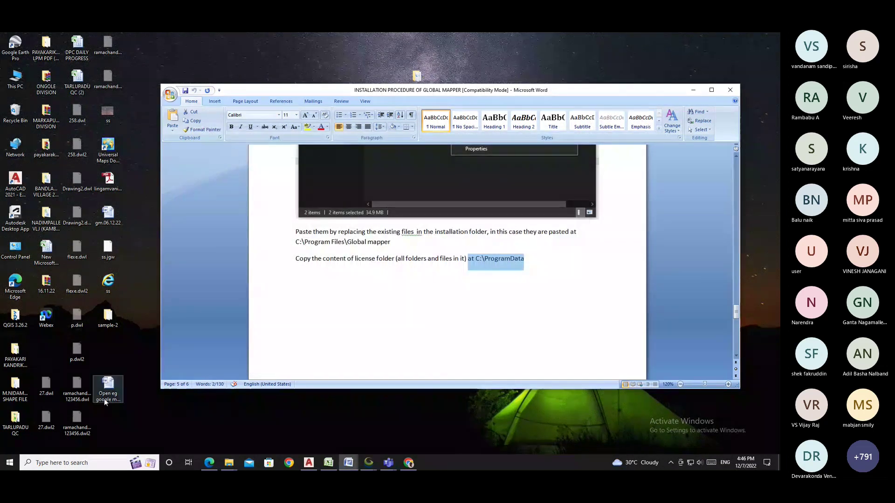
Restart Easy Google Maps Downloader from the desktop and move the Word window back up behind it
{"action": "left_click_drag", "start_coordinate": [351, 91], "coordinate": [298, 220]}
{"action": "double_click", "coordinate": [387, 181]}
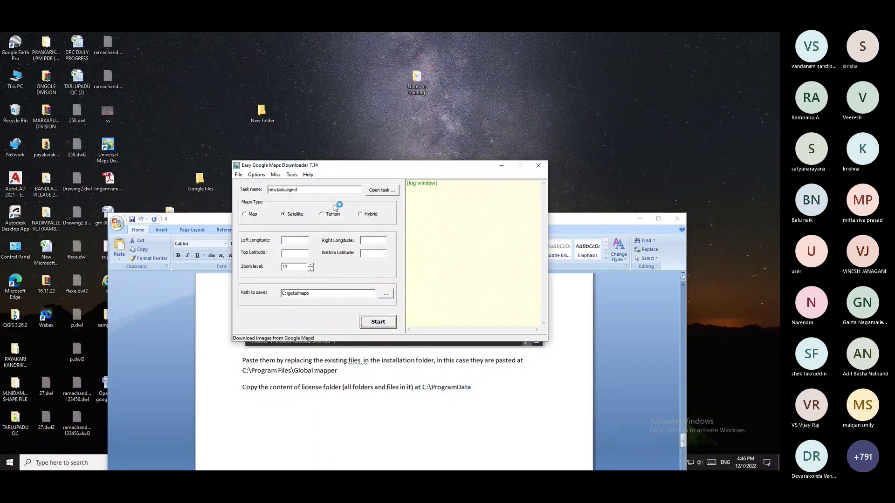
{"action": "left_click_drag", "start_coordinate": [195, 221], "coordinate": [187, 93]}
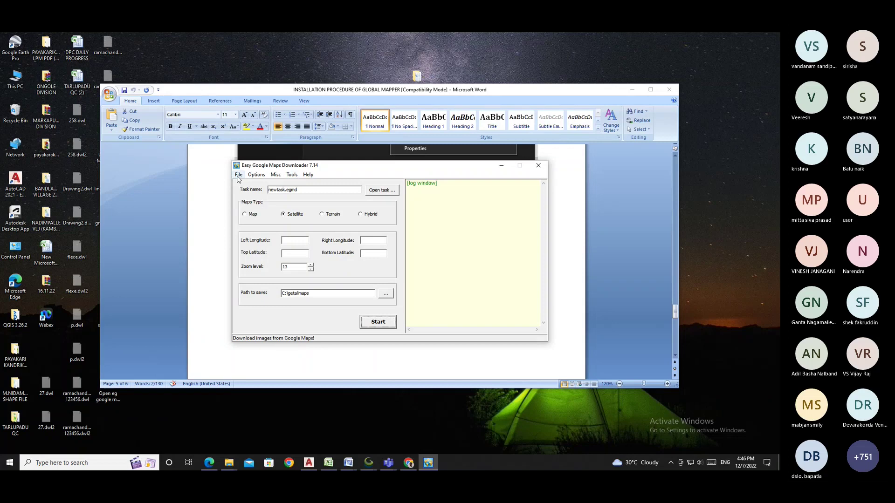
{"action": "left_click", "coordinate": [290, 176]}
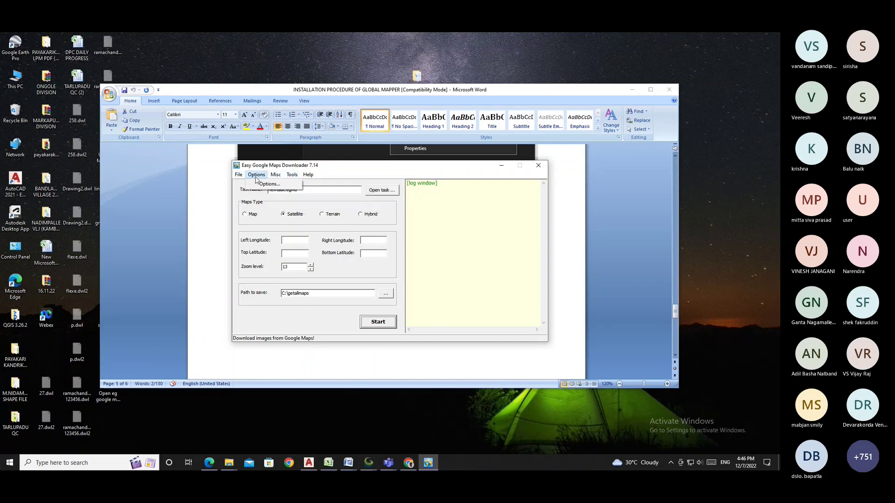
Open the saved task newtask.egmd from the getallmaps folder on Local Disk (C:)
{"action": "left_click", "coordinate": [384, 192]}
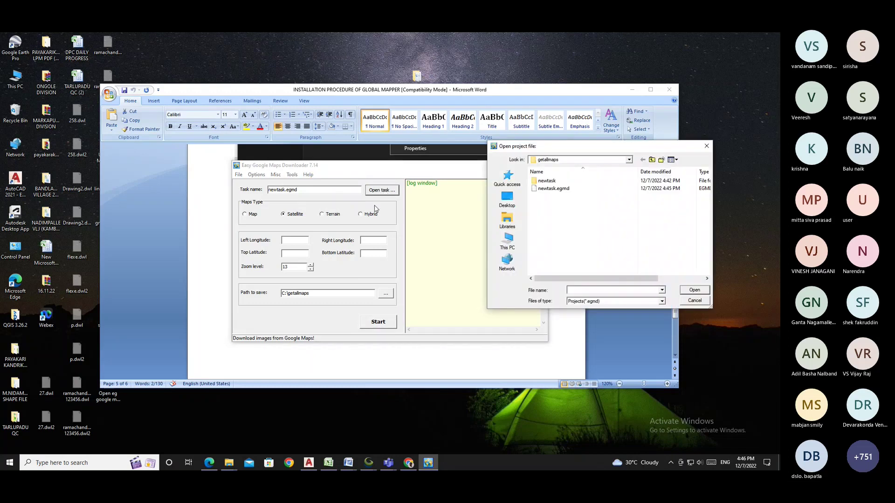
{"action": "left_click_drag", "start_coordinate": [510, 147], "coordinate": [392, 155]}
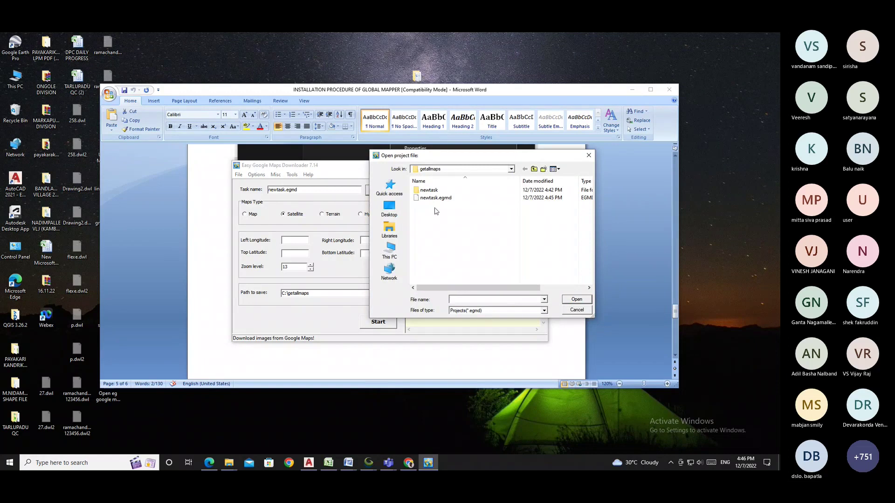
{"action": "left_click", "coordinate": [432, 201]}
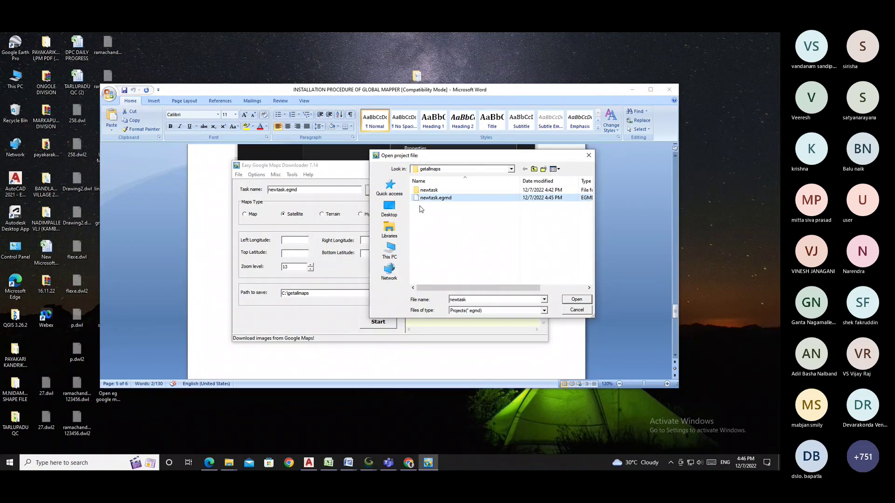
{"action": "left_click", "coordinate": [390, 251]}
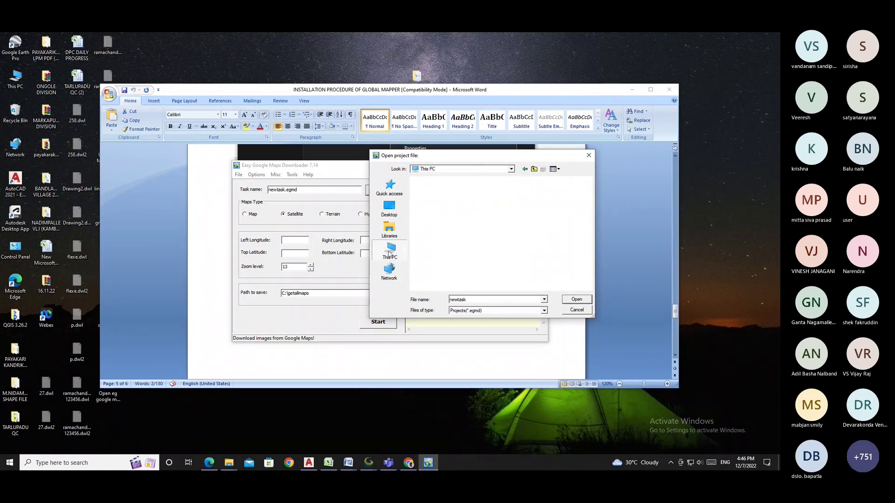
{"action": "double_click", "coordinate": [455, 238]}
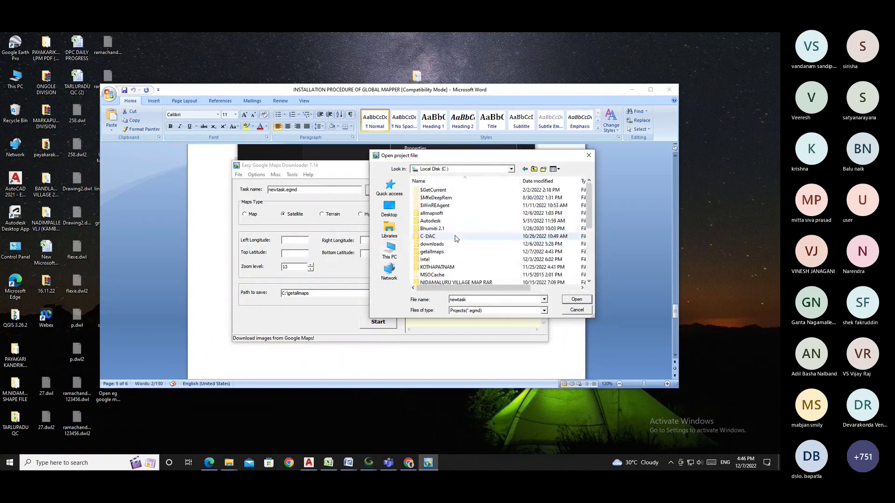
{"action": "double_click", "coordinate": [432, 252]}
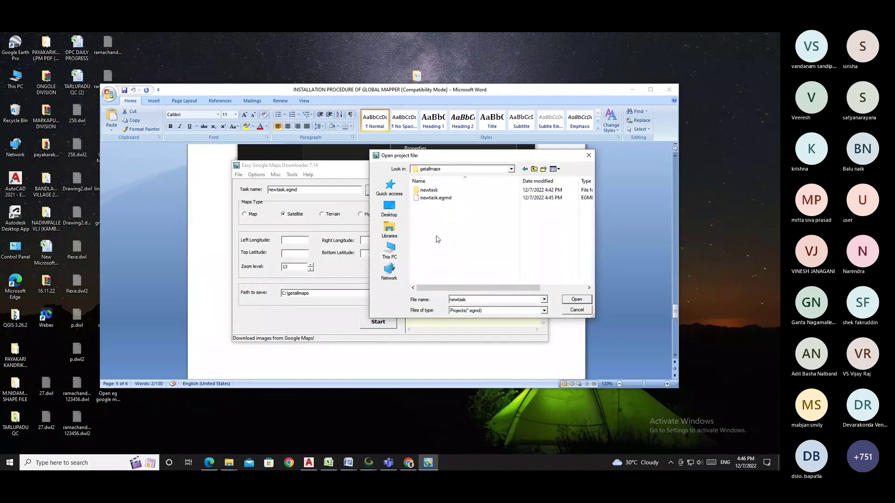
{"action": "left_click", "coordinate": [437, 199]}
{"action": "left_click", "coordinate": [577, 299]}
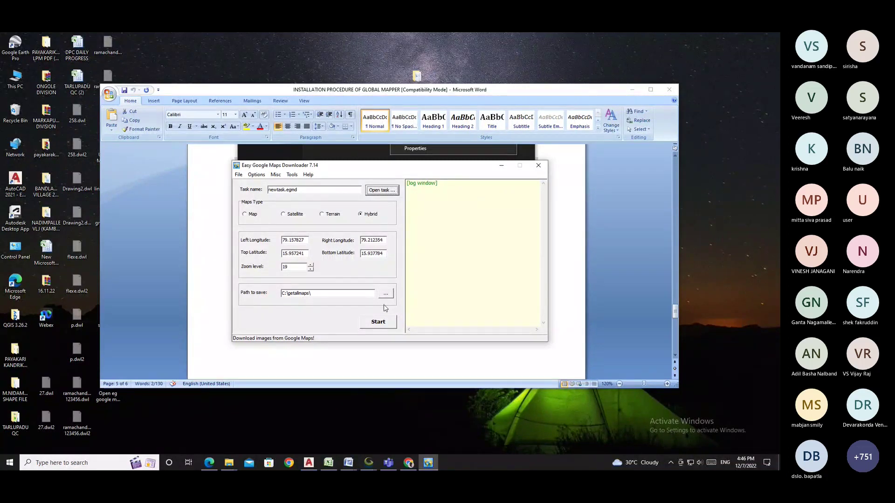
Start and stop the download of the loaded task twice, and close Easy Google Maps Downloader
{"action": "left_click", "coordinate": [383, 326]}
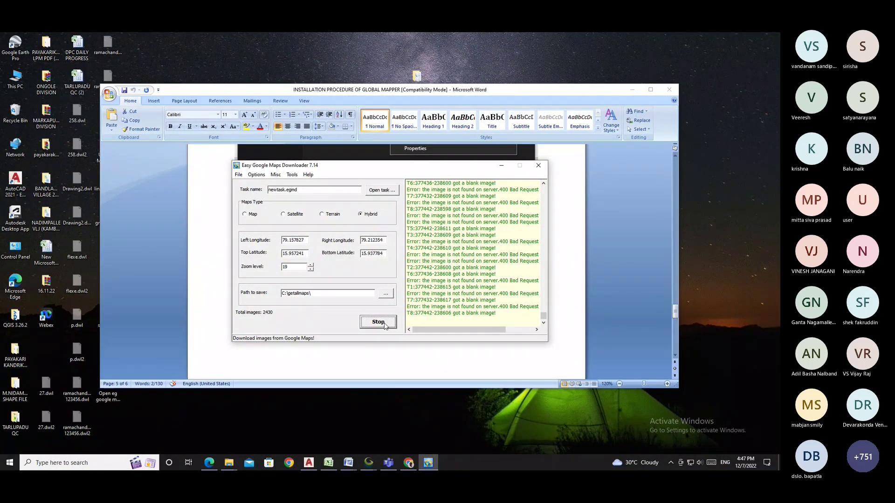
{"action": "left_click", "coordinate": [378, 322]}
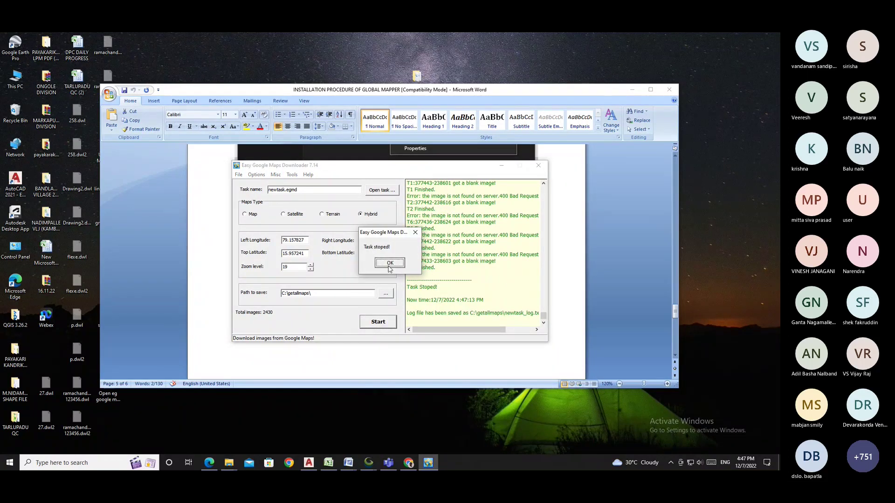
{"action": "left_click", "coordinate": [389, 263]}
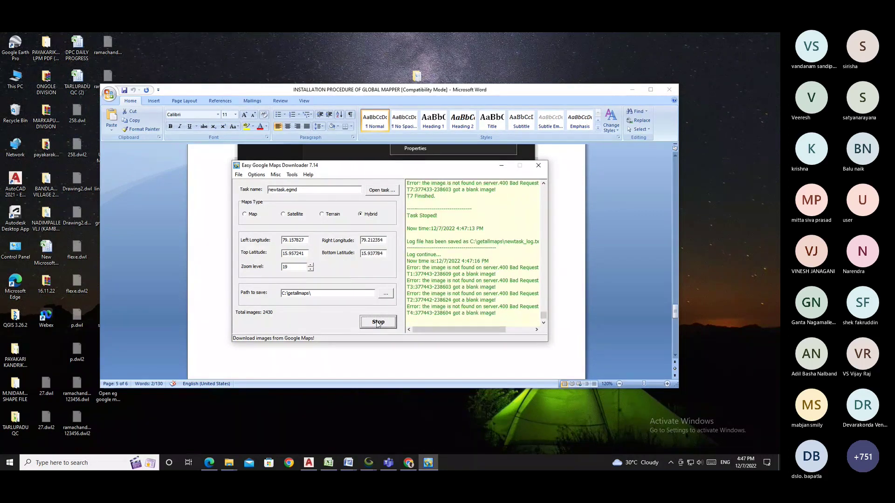
{"action": "left_click", "coordinate": [378, 322]}
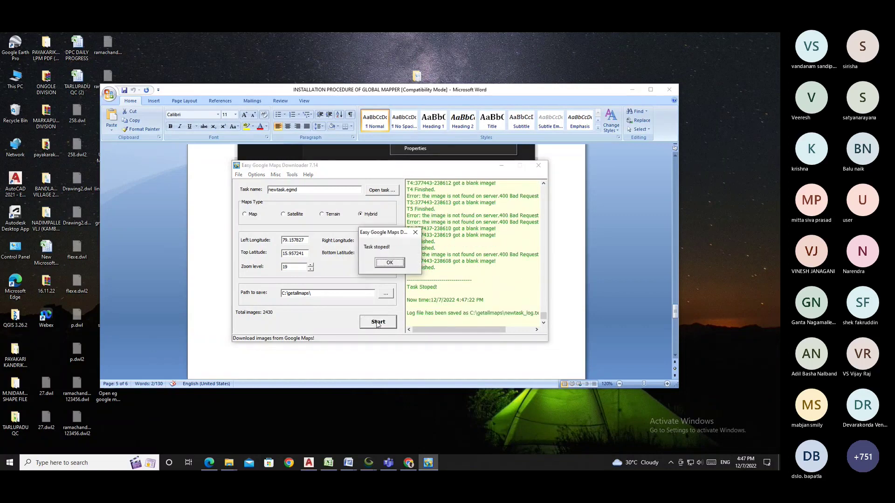
{"action": "left_click", "coordinate": [391, 263]}
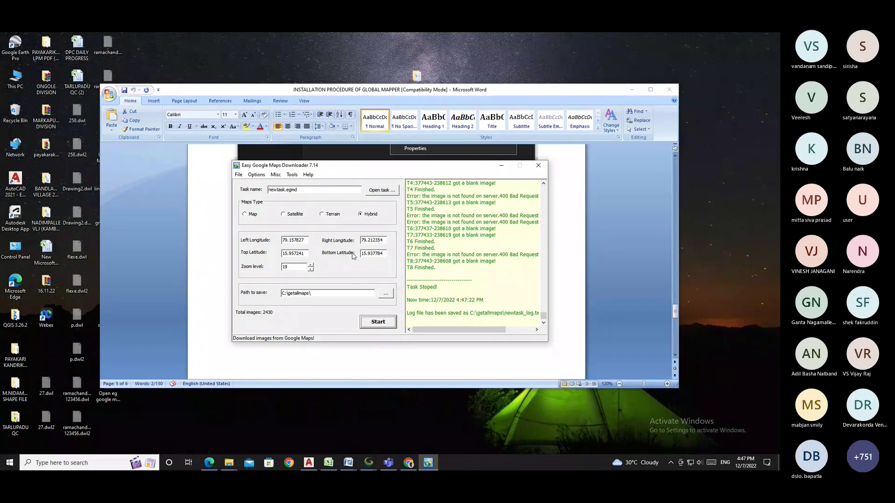
{"action": "left_click", "coordinate": [538, 168]}
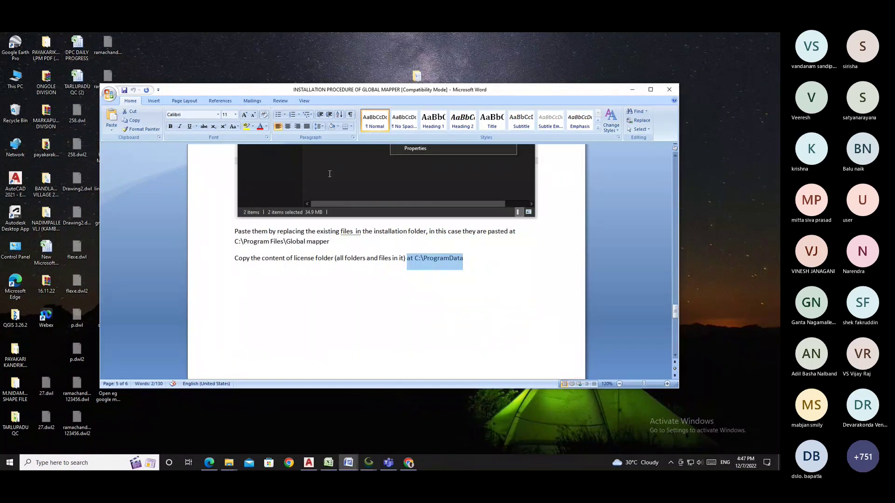
Close the Word document on the Global Mapper installation procedure, and start Global Mapper from the desktop
{"action": "left_click_drag", "start_coordinate": [329, 92], "coordinate": [333, 246]}
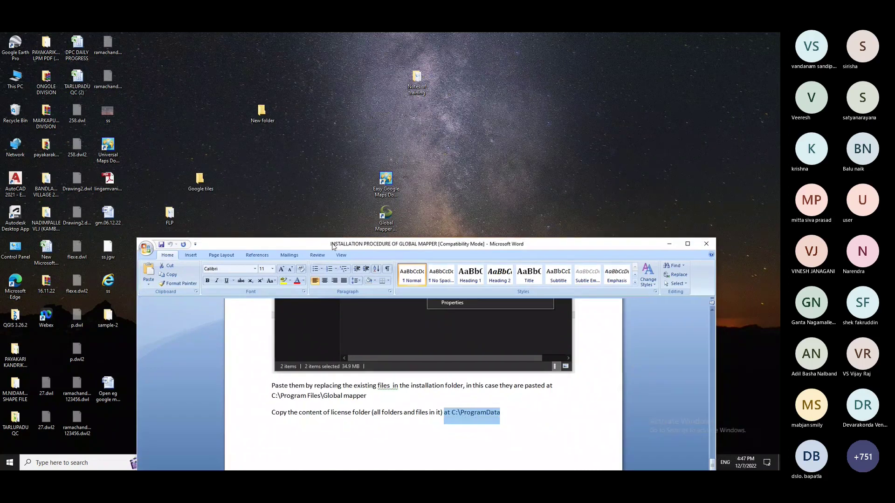
{"action": "left_click", "coordinate": [382, 216]}
{"action": "double_click", "coordinate": [381, 217]}
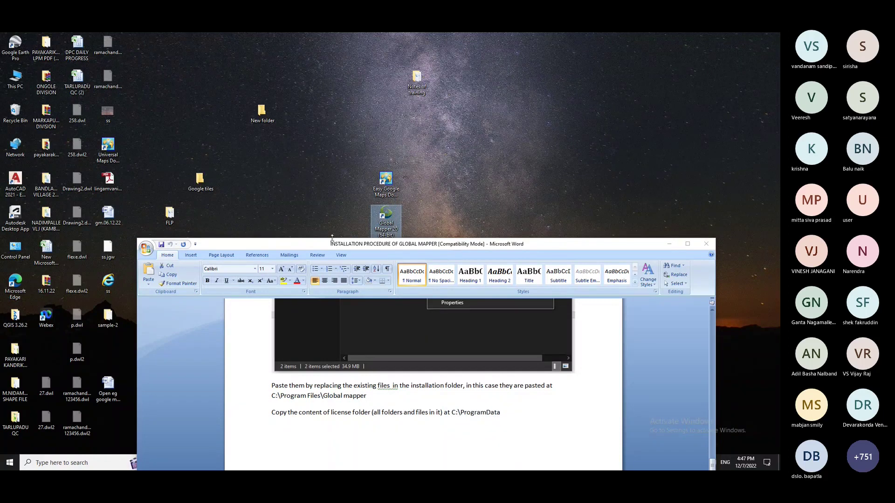
{"action": "left_click_drag", "start_coordinate": [329, 243], "coordinate": [349, 75]}
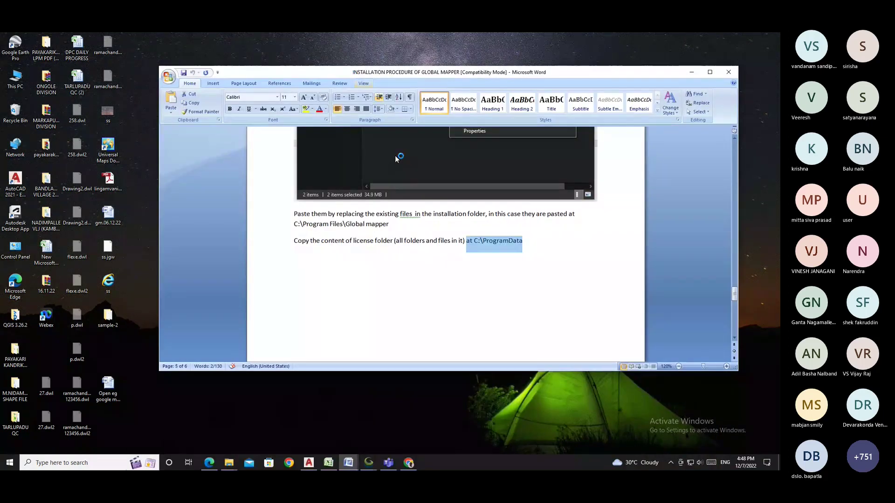
{"action": "left_click", "coordinate": [728, 74]}
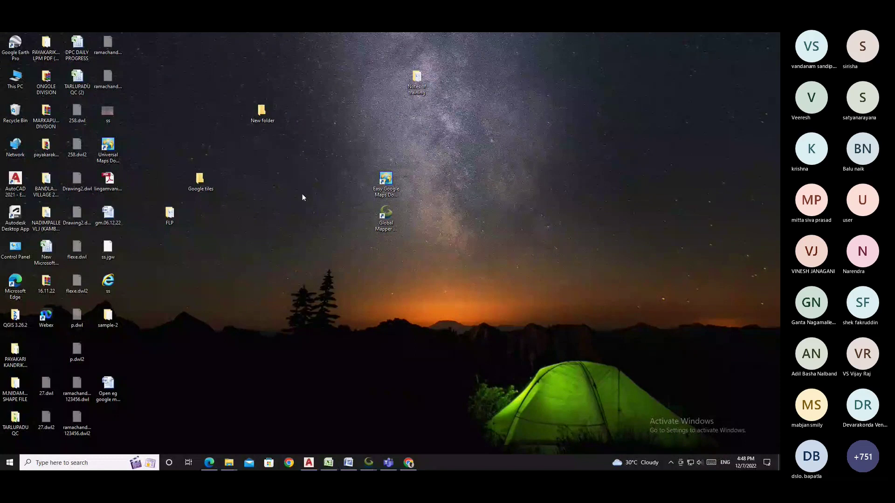
{"action": "double_click", "coordinate": [384, 217]}
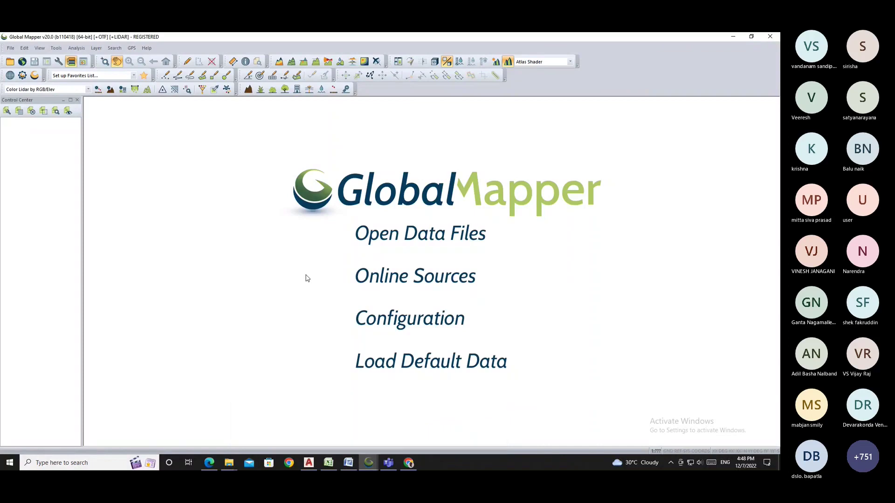
Open the newtask JPG image from the Google tiles folder inside Notes of training on the Desktop
{"action": "left_click", "coordinate": [404, 236]}
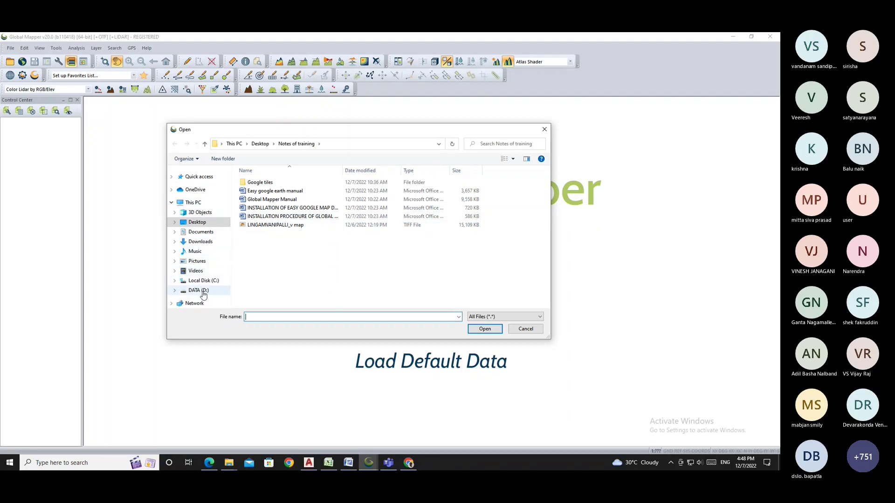
{"action": "left_click", "coordinate": [198, 223]}
{"action": "left_click", "coordinate": [279, 243]}
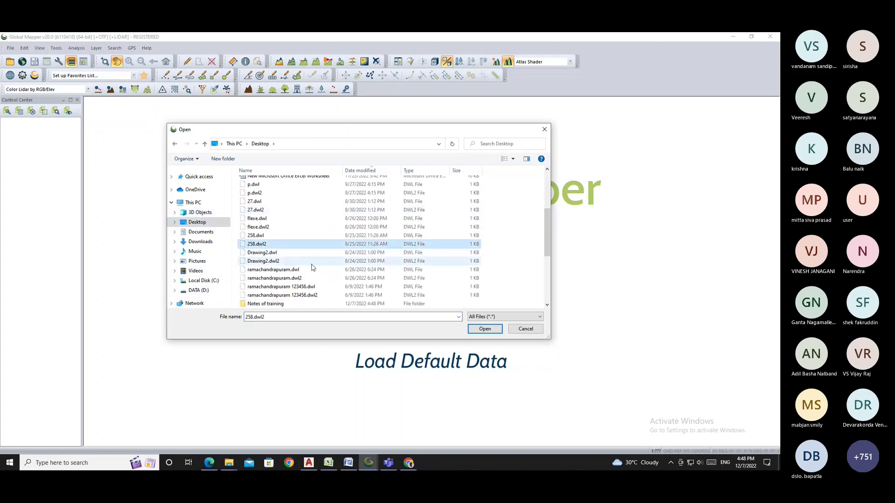
{"action": "scroll", "coordinate": [305, 268], "scroll_direction": "down", "scroll_amount": 5}
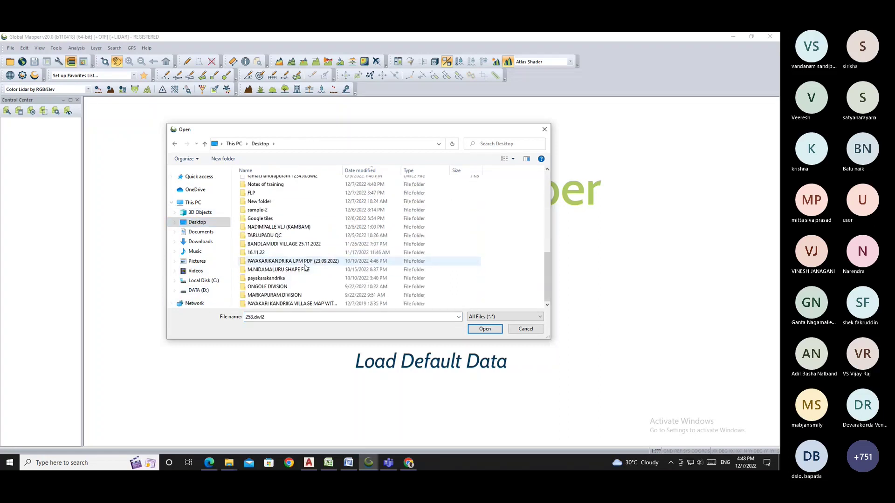
{"action": "left_click", "coordinate": [267, 281]}
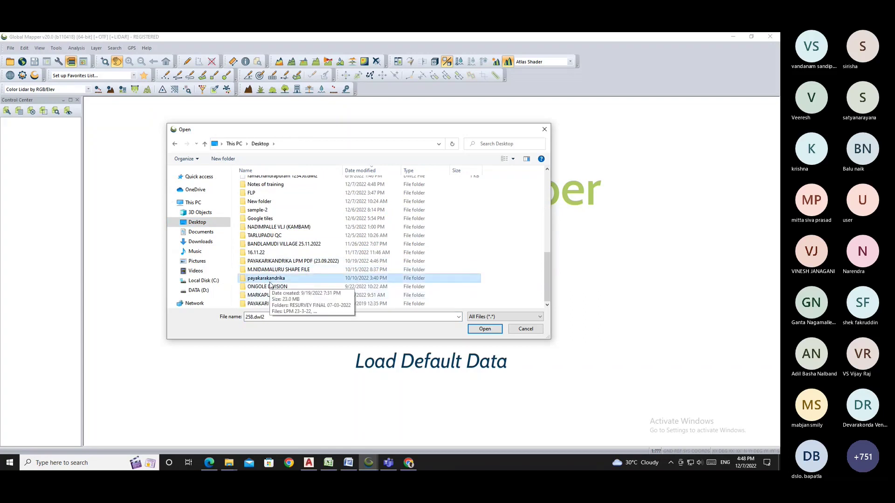
{"action": "type", "text": "new"}
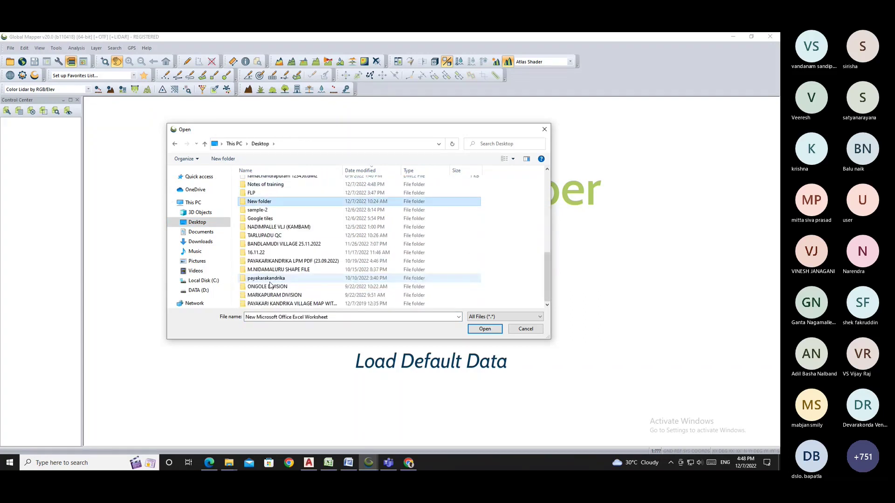
{"action": "double_click", "coordinate": [266, 184]}
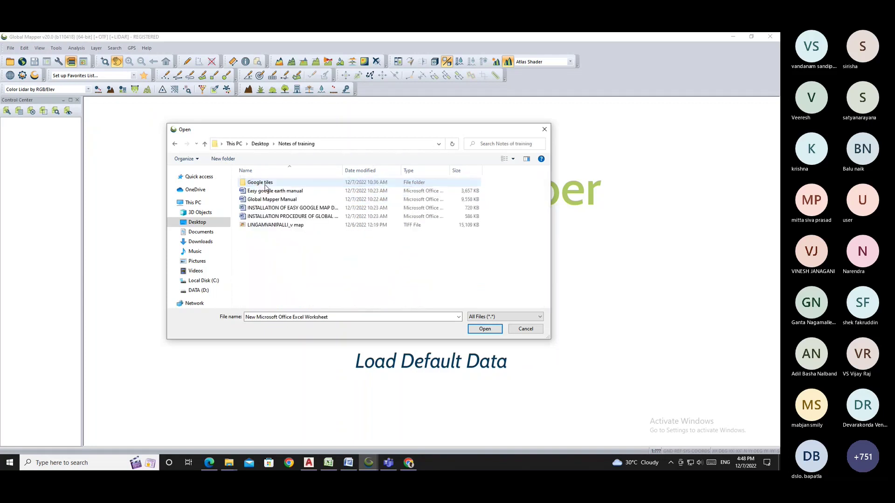
{"action": "double_click", "coordinate": [259, 182]}
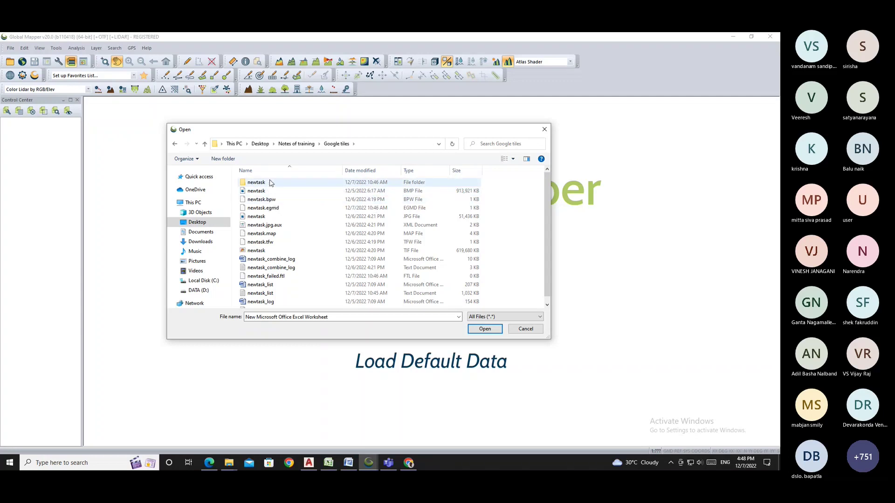
{"action": "left_click", "coordinate": [436, 218]}
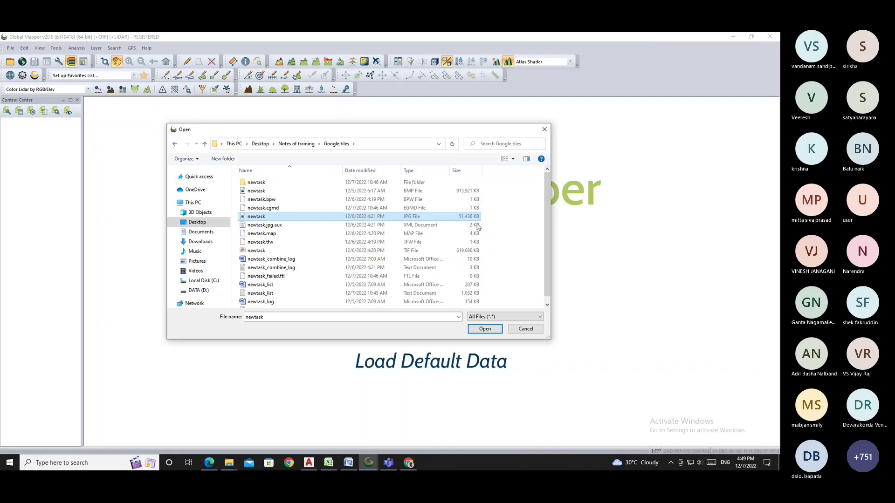
{"action": "left_click", "coordinate": [487, 332]}
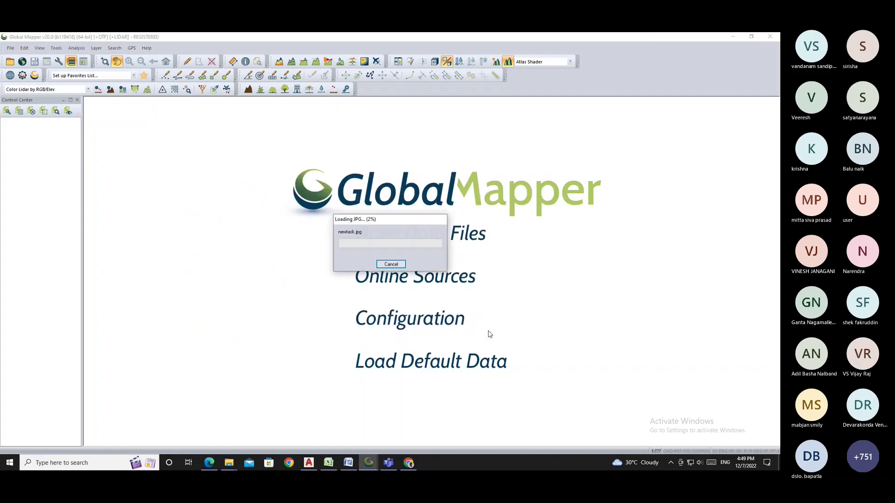
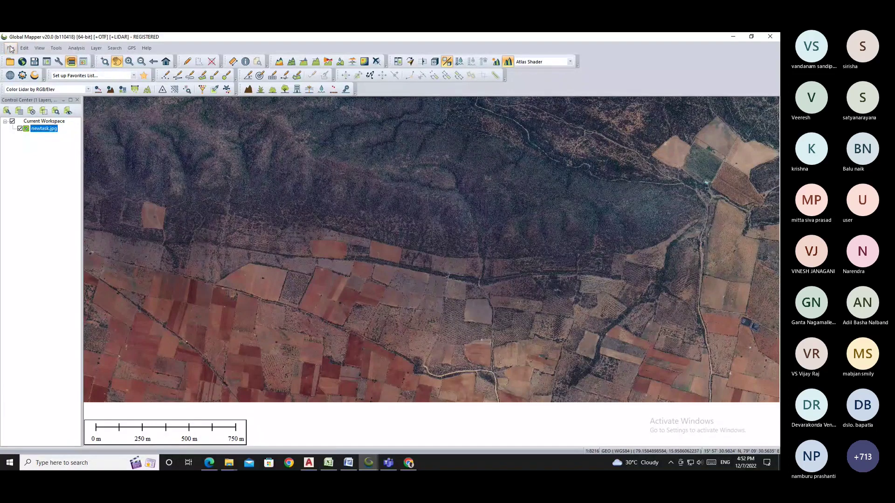
Switch to the other Global Mapper window that has newtask.jpg loaded
{"action": "left_click", "coordinate": [10, 49]}
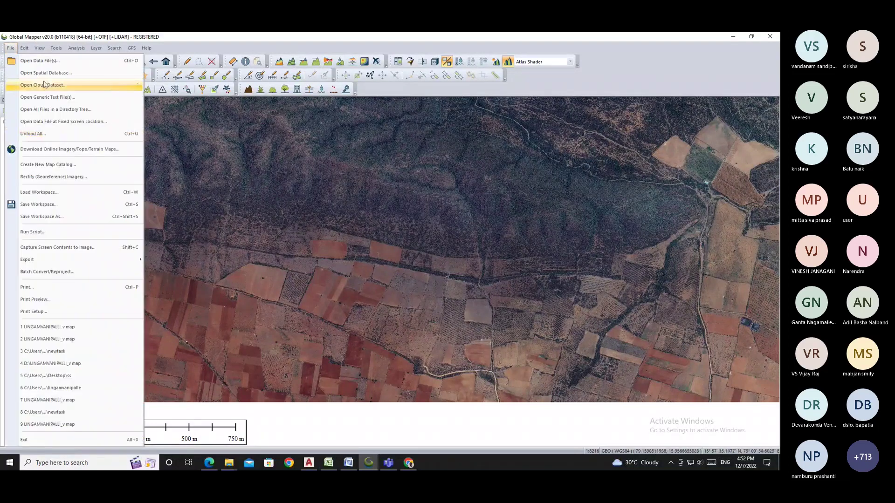
{"action": "left_click", "coordinate": [179, 145]}
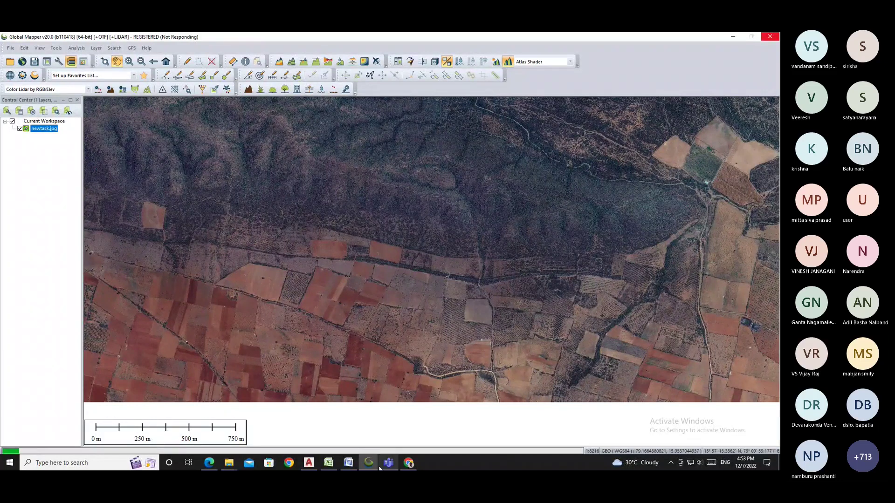
{"action": "mouse_move", "coordinate": [373, 467]}
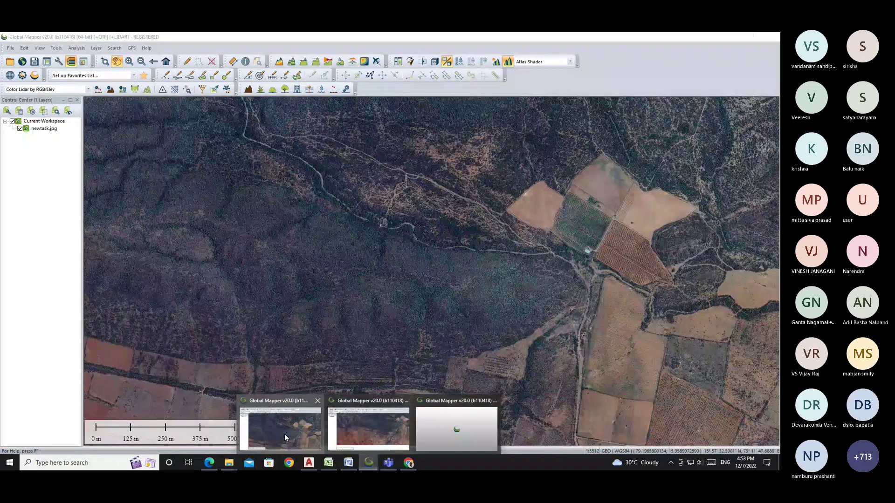
{"action": "left_click", "coordinate": [286, 437]}
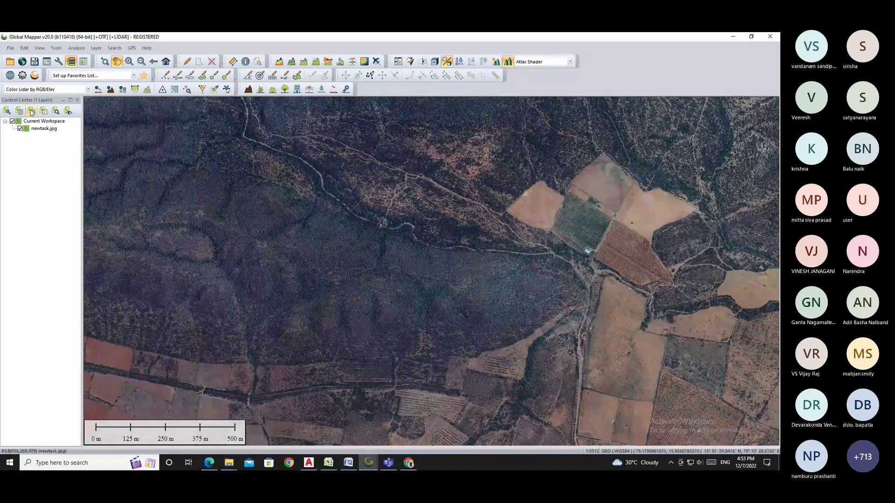
Start opening another data file and browse to the FLP folder on the Desktop
{"action": "left_click", "coordinate": [10, 48]}
{"action": "left_click", "coordinate": [11, 49]}
{"action": "left_click", "coordinate": [10, 49]}
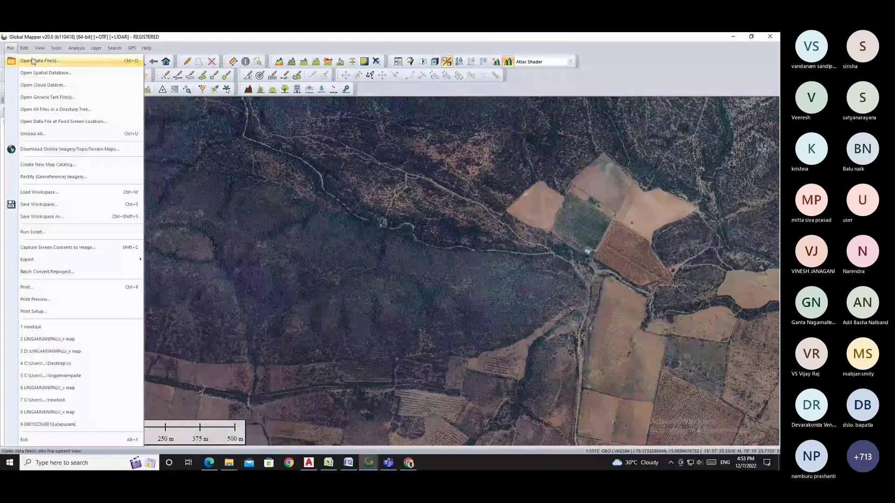
{"action": "left_click", "coordinate": [306, 185]}
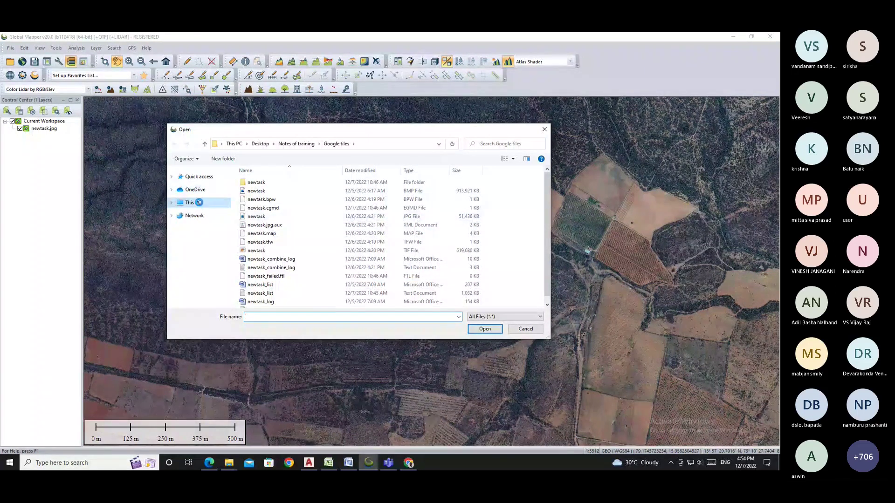
{"action": "left_click", "coordinate": [201, 204]}
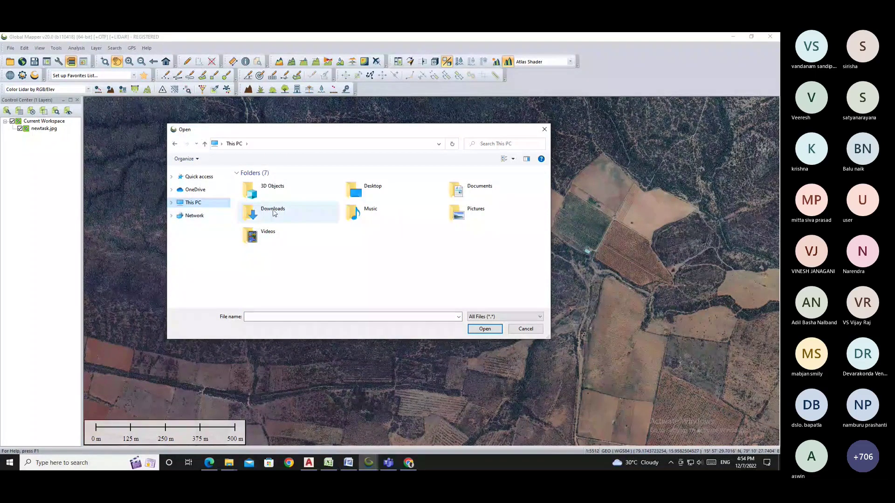
{"action": "double_click", "coordinate": [198, 204]}
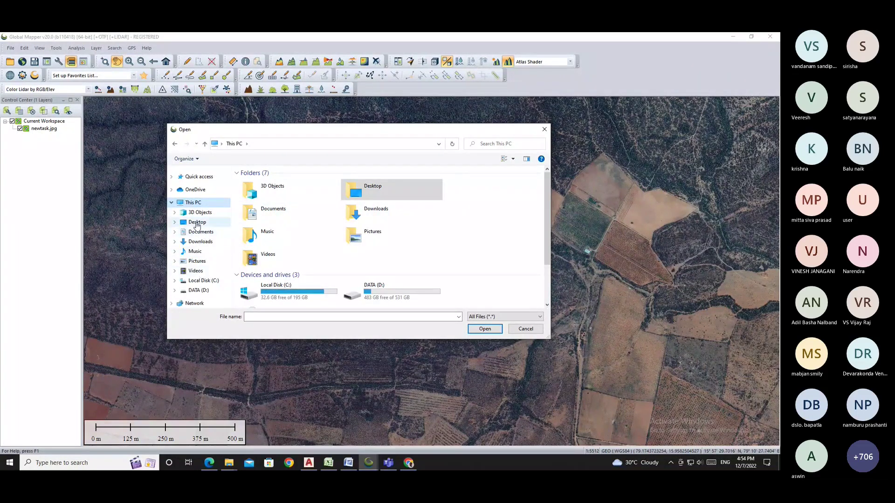
{"action": "left_click", "coordinate": [197, 223]}
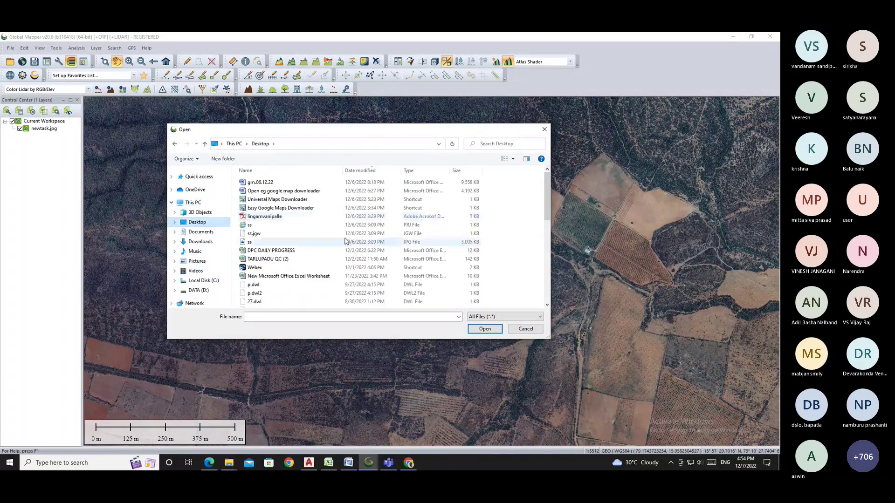
{"action": "scroll", "coordinate": [342, 242], "scroll_direction": "down", "scroll_amount": 4}
{"action": "scroll", "coordinate": [339, 243], "scroll_direction": "down", "scroll_amount": 3}
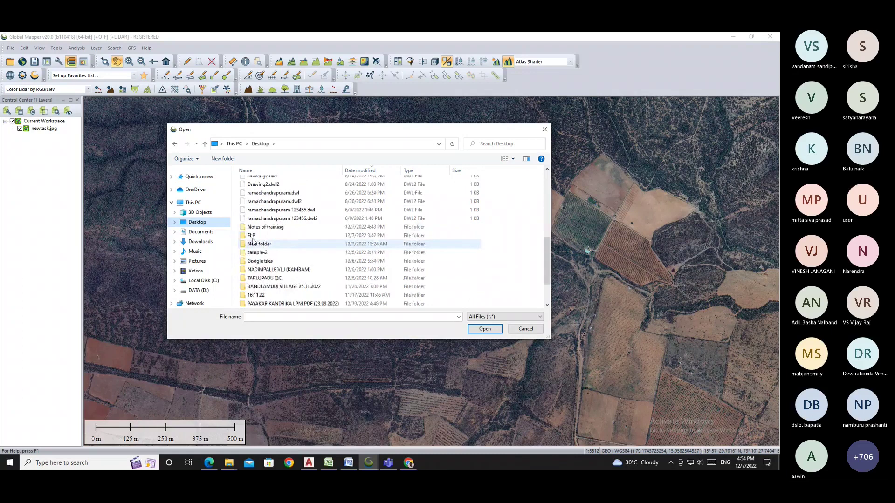
{"action": "double_click", "coordinate": [253, 236]}
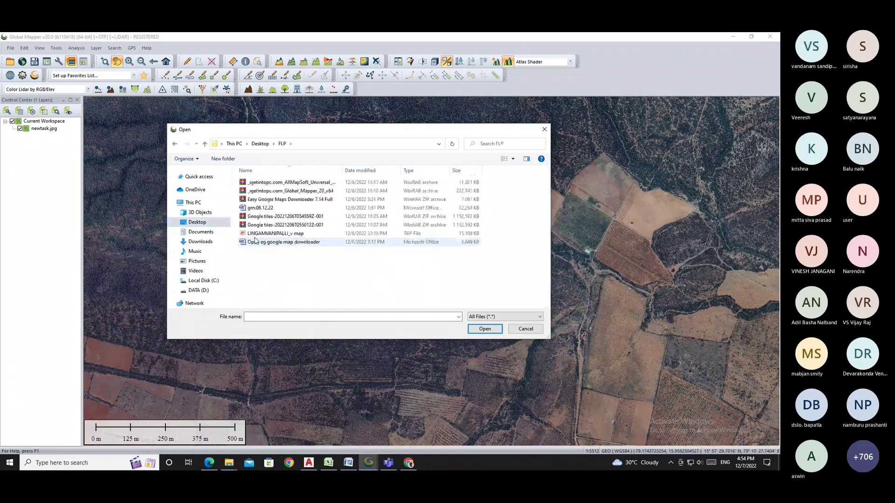
Load the LINGAMVANIPALLI_v map TIFF with the Manually Rectify Image option and dismiss the rectification tip
{"action": "left_click", "coordinate": [283, 235]}
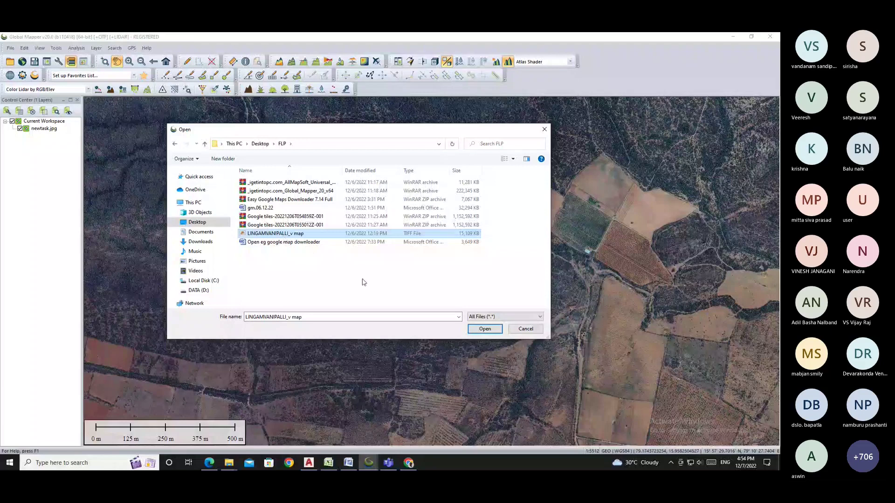
{"action": "left_click", "coordinate": [482, 329]}
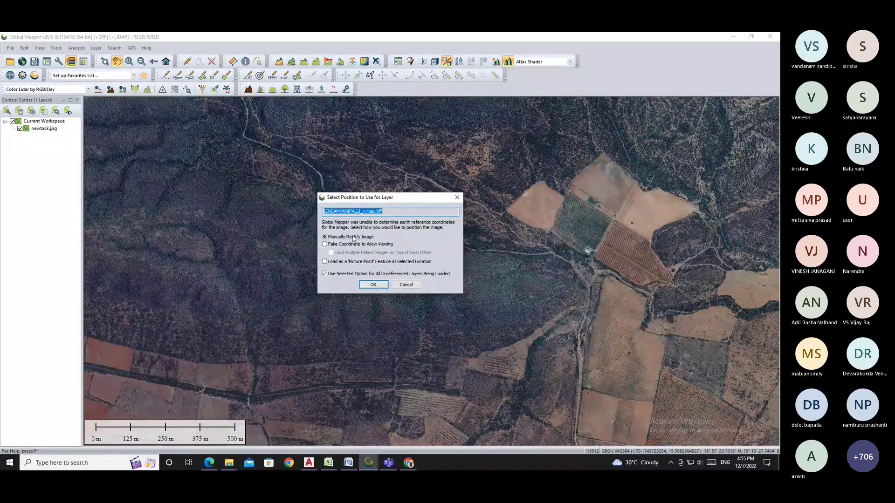
{"action": "left_click", "coordinate": [368, 285]}
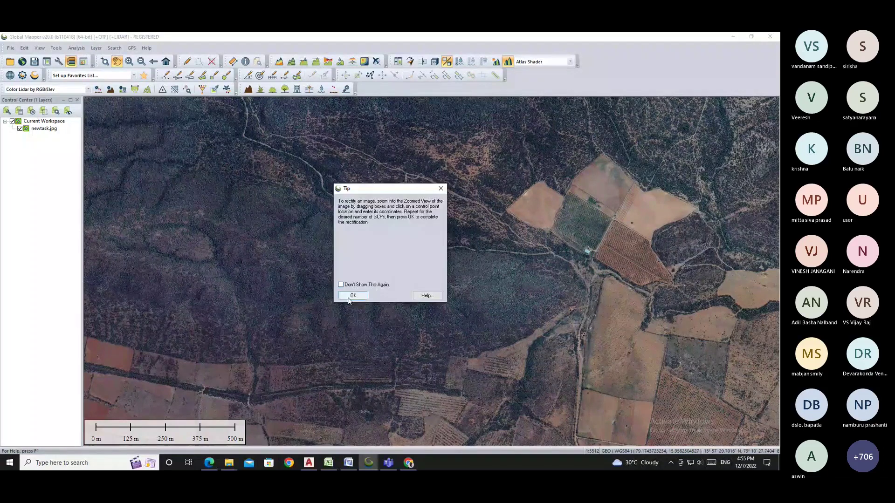
{"action": "left_click", "coordinate": [352, 297]}
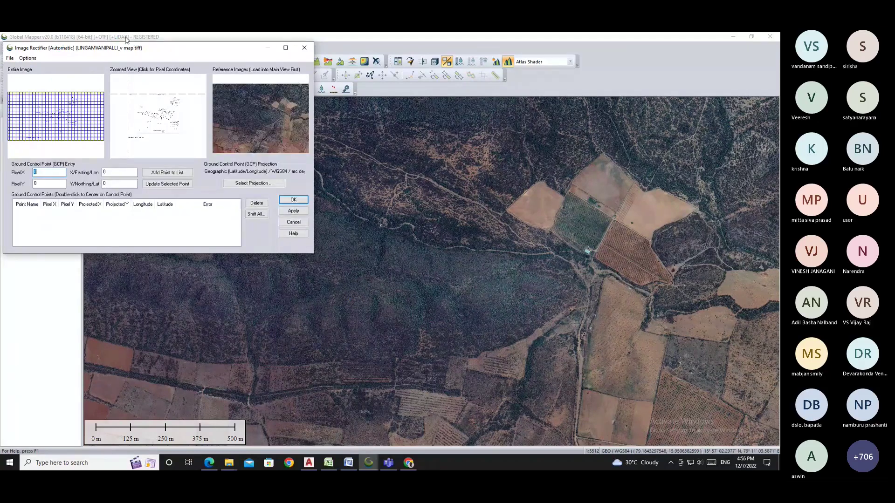
Move the two Global Mapper windows aside and bring the Image Rectifier window to the front
{"action": "left_click_drag", "start_coordinate": [126, 39], "coordinate": [205, 65]}
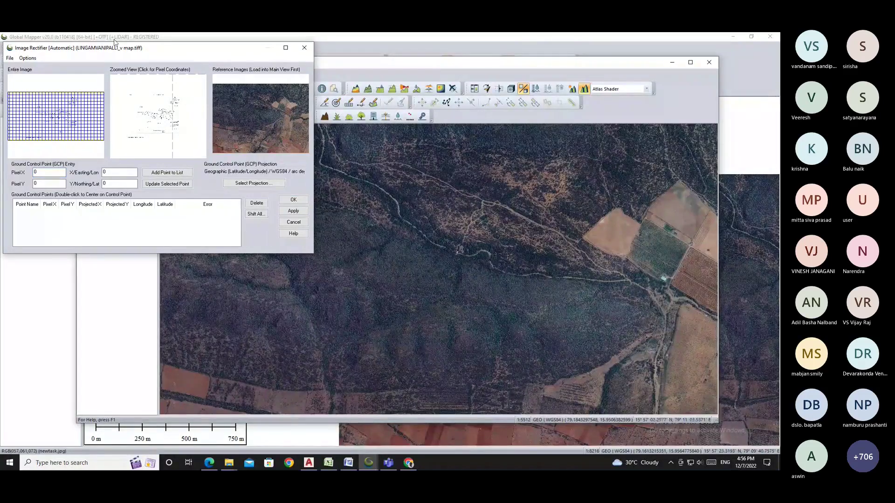
{"action": "left_click_drag", "start_coordinate": [72, 35], "coordinate": [109, 44]}
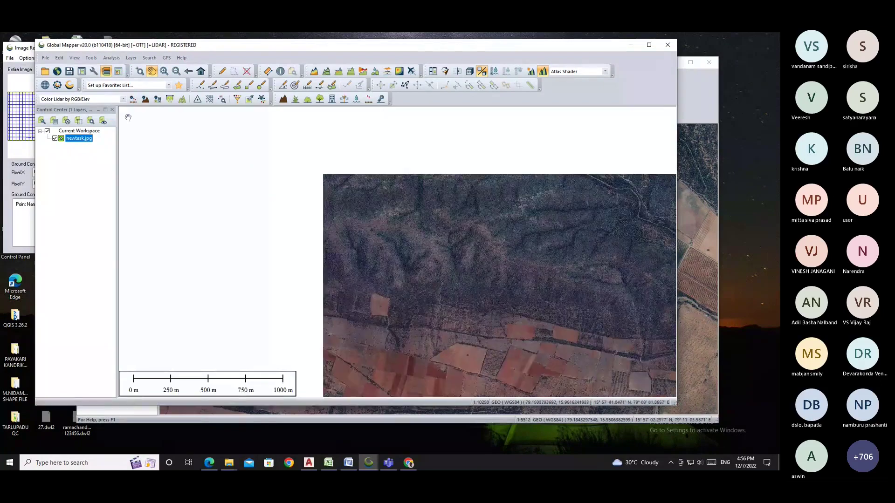
{"action": "left_click", "coordinate": [20, 48]}
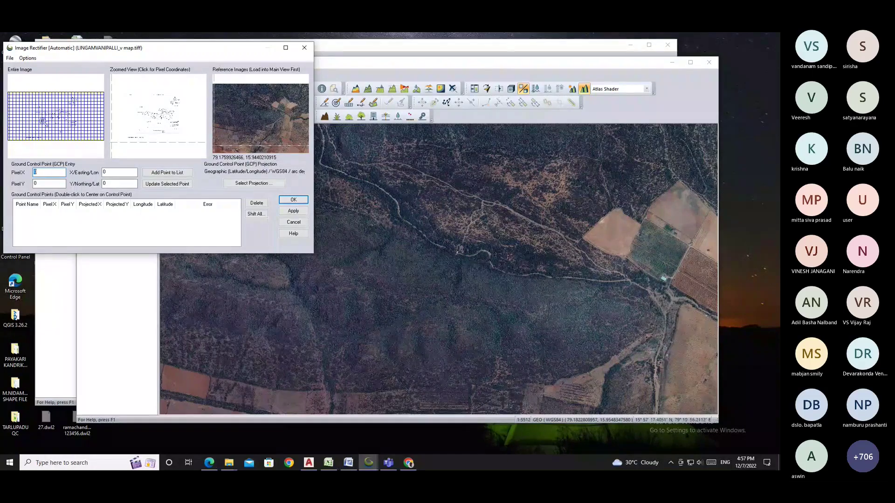
Pick the corner where the village boundary lines meet in the zoomed map view as the ground control point's pixel location
{"action": "scroll", "coordinate": [43, 121], "scroll_direction": "up", "scroll_amount": 3}
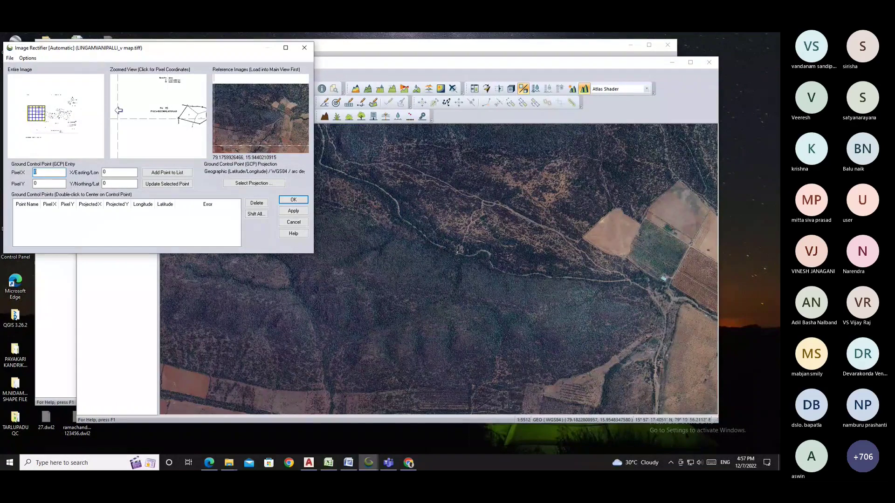
{"action": "left_click", "coordinate": [41, 112]}
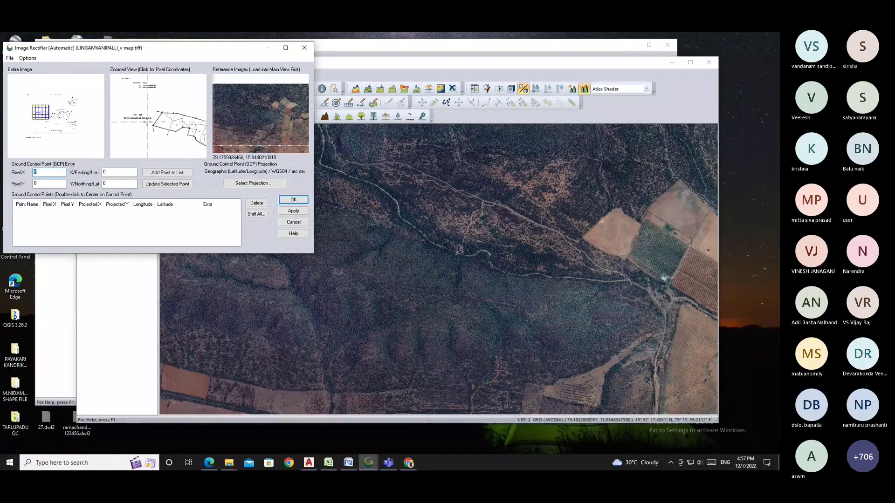
{"action": "scroll", "coordinate": [159, 101], "scroll_direction": "up", "scroll_amount": 3}
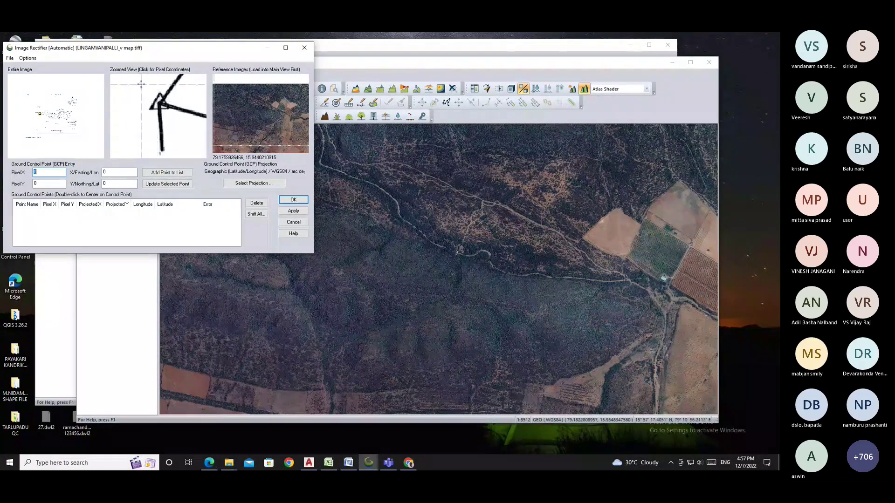
{"action": "left_click_drag", "start_coordinate": [141, 84], "coordinate": [180, 120]}
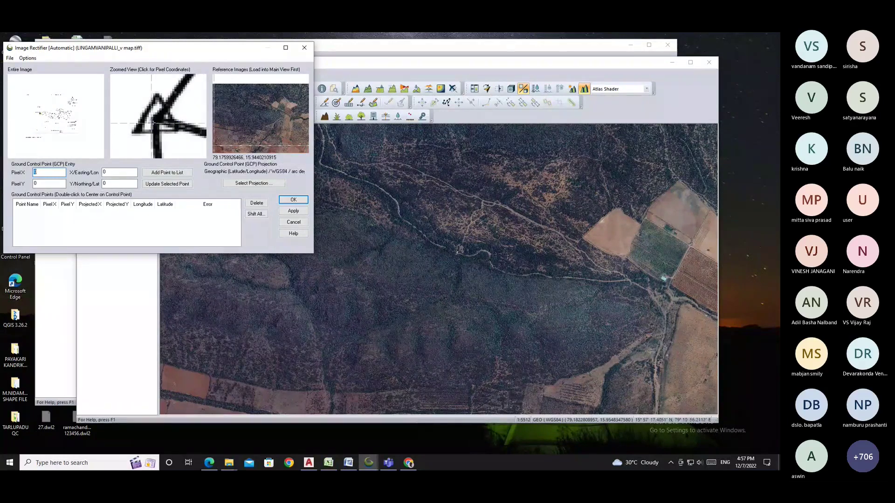
{"action": "left_click", "coordinate": [182, 120]}
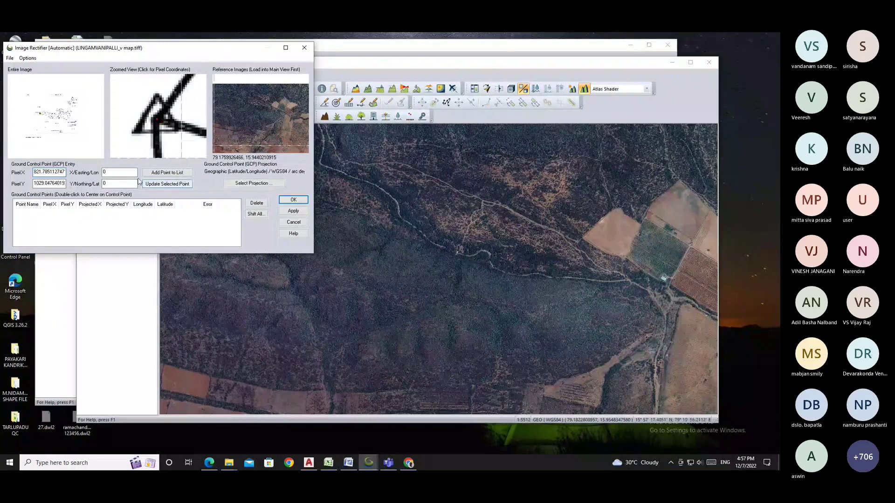
Switch to the LINGAMVANIPALLI GCP workbook in Excel and select the first point's northing value in cell E4
{"action": "left_click", "coordinate": [113, 185]}
{"action": "left_click", "coordinate": [114, 174]}
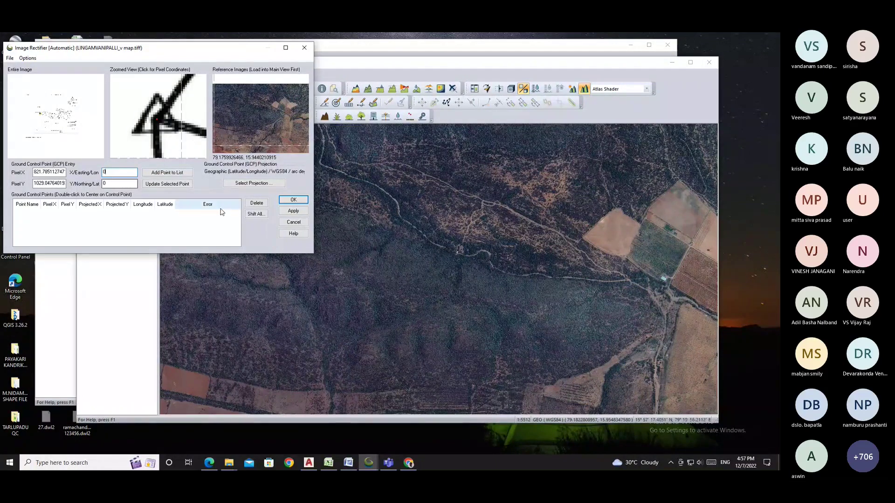
{"action": "left_click", "coordinate": [328, 468]}
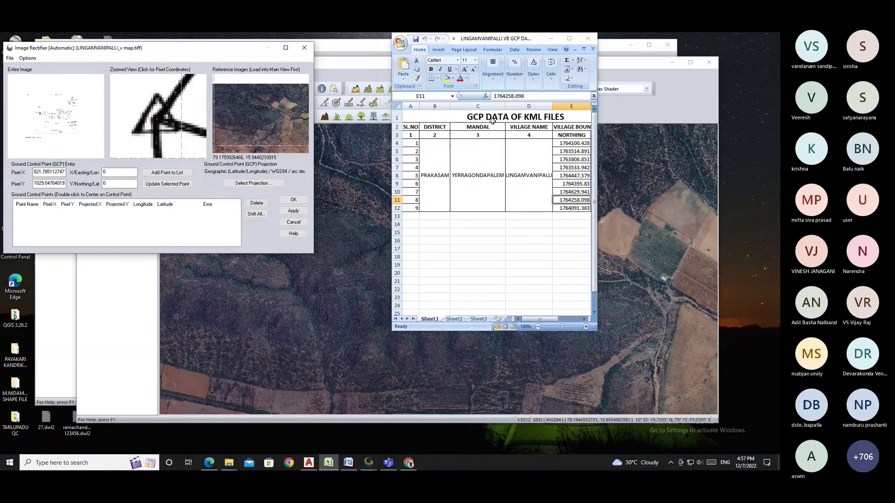
{"action": "left_click_drag", "start_coordinate": [533, 319], "coordinate": [555, 319]}
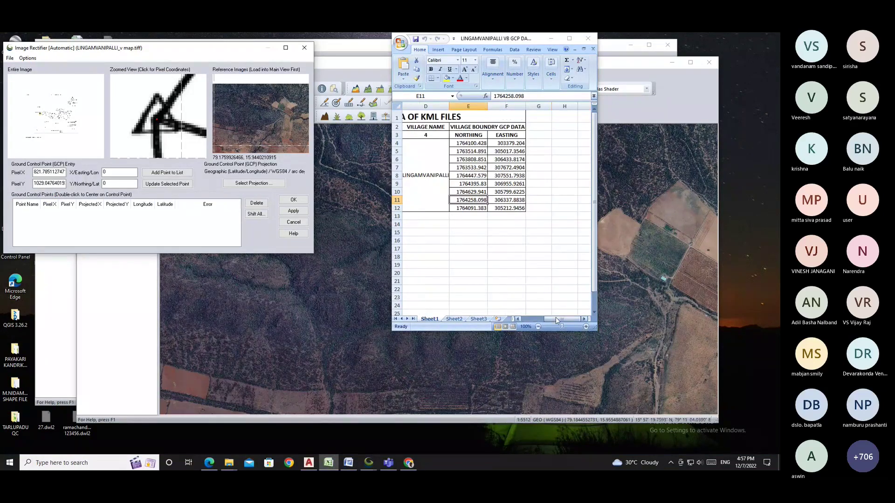
{"action": "double_click", "coordinate": [458, 143]}
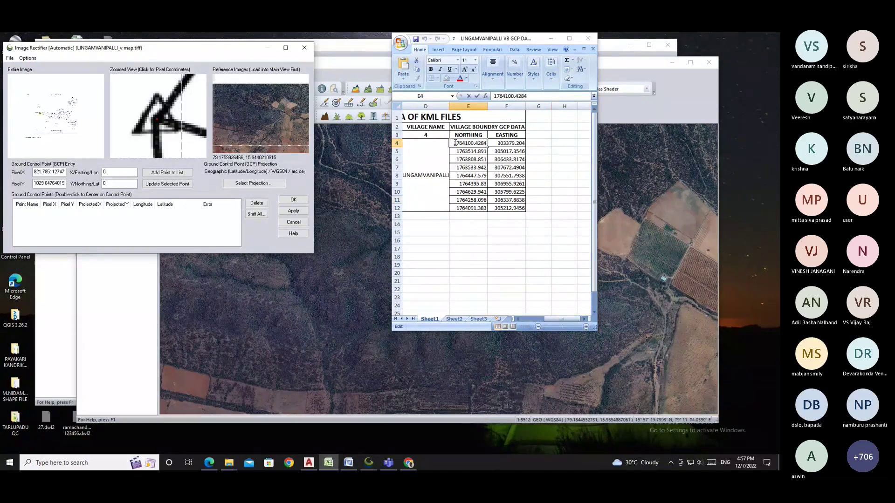
{"action": "double_click", "coordinate": [463, 143]}
Copy the northing from cell E4 and set the control point's Y/Northing in the Image Rectifier to 1764100.4284
{"action": "left_click", "coordinate": [107, 183]}
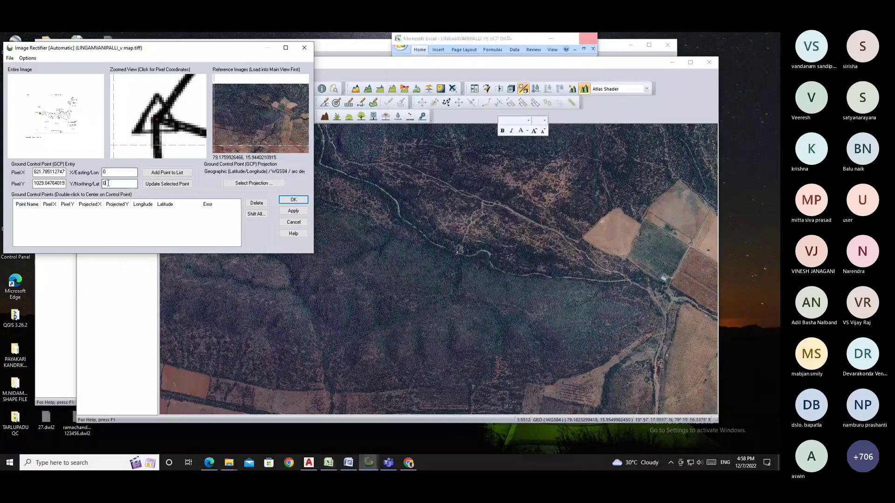
{"action": "key", "text": "BackSpace"}
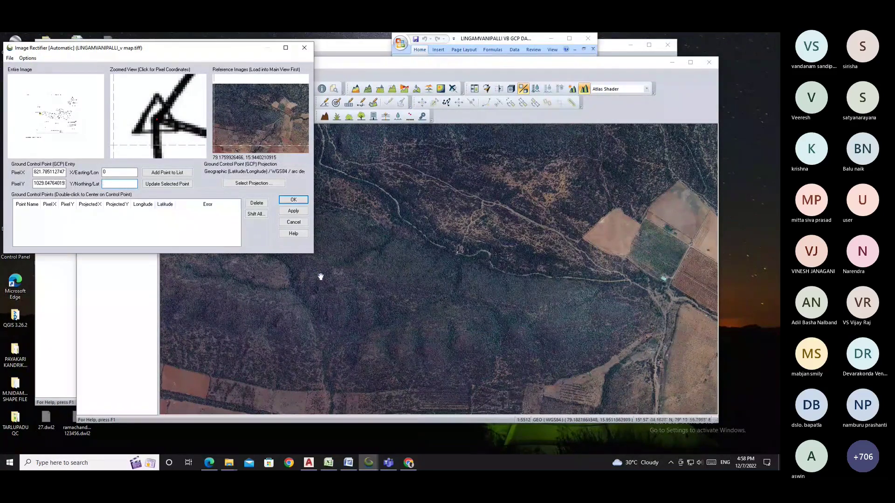
{"action": "left_click", "coordinate": [465, 284]}
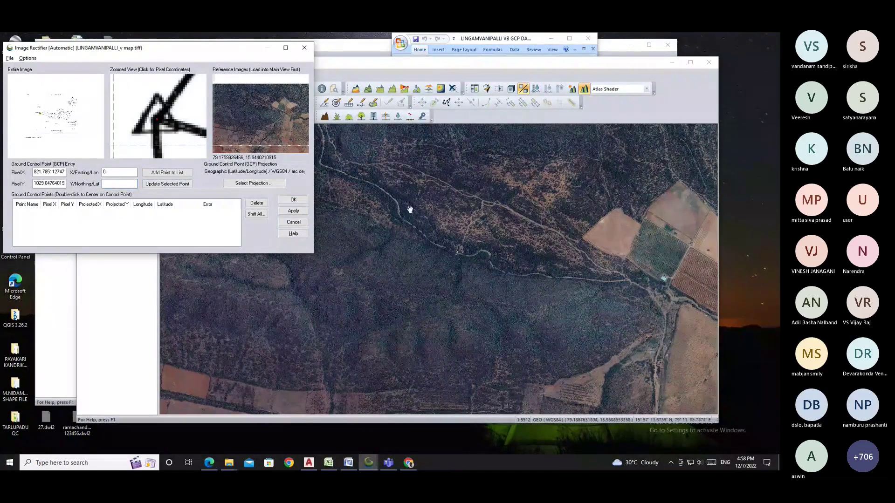
{"action": "left_click", "coordinate": [328, 463]}
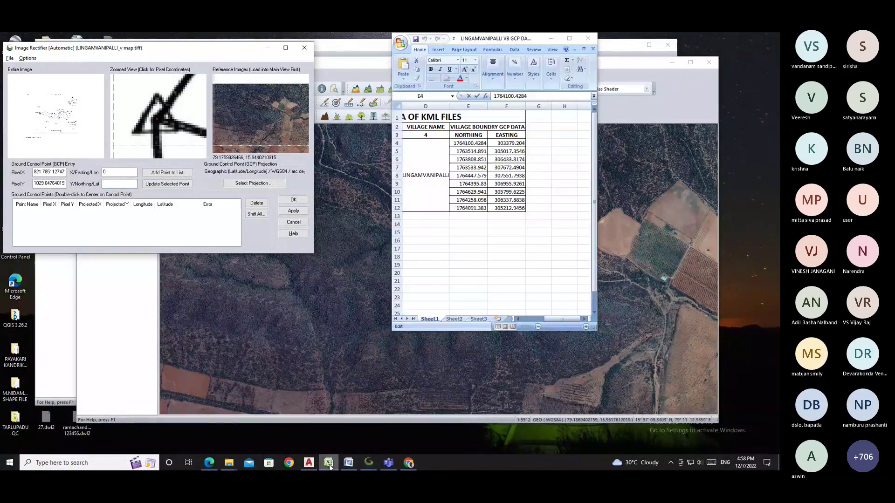
{"action": "right_click", "coordinate": [472, 143]}
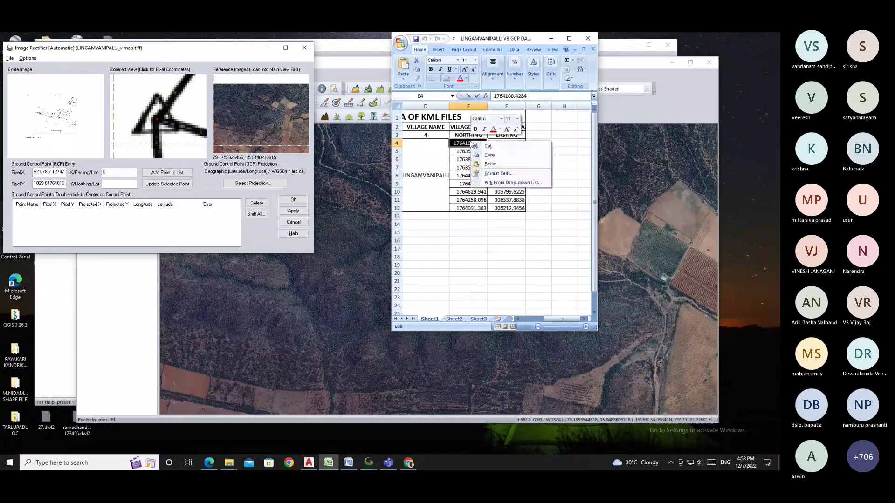
{"action": "left_click", "coordinate": [490, 154]}
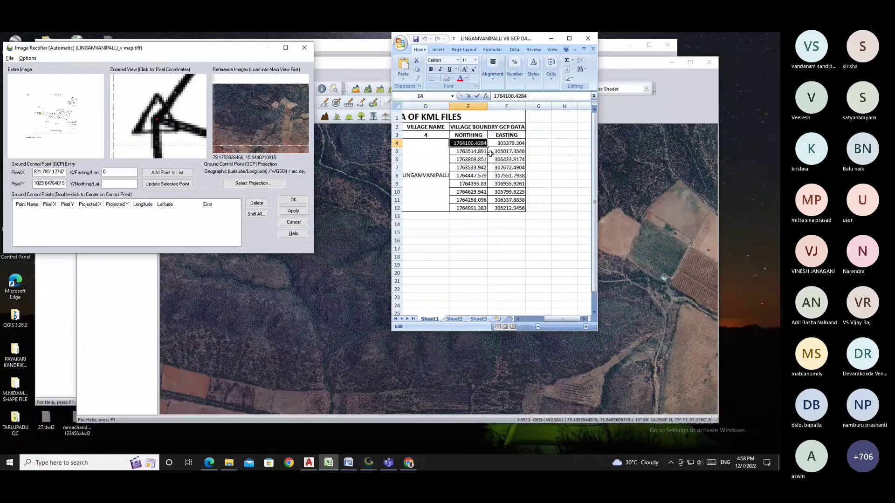
{"action": "left_click", "coordinate": [110, 184]}
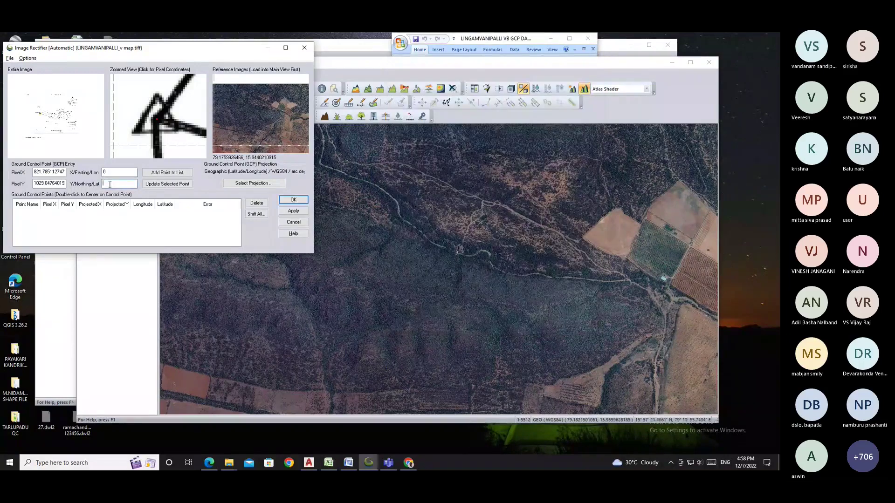
{"action": "key", "text": "ctrl+v"}
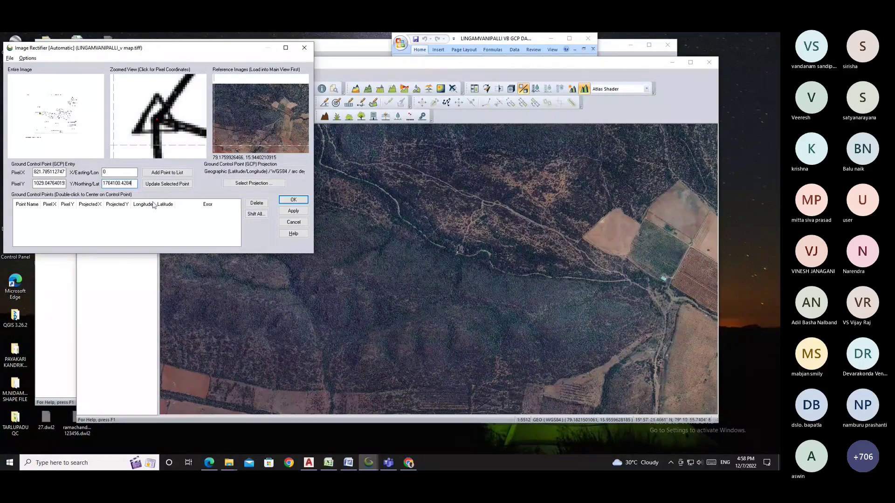
Copy the first point's easting from cell F4 in Excel and set the control point's X/Easting to 303379.204
{"action": "left_click", "coordinate": [336, 466]}
{"action": "double_click", "coordinate": [509, 143]}
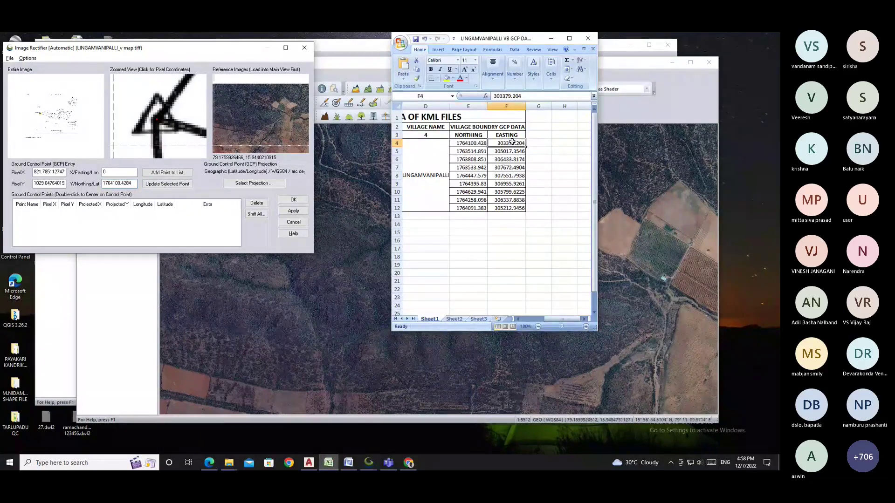
{"action": "double_click", "coordinate": [509, 143]}
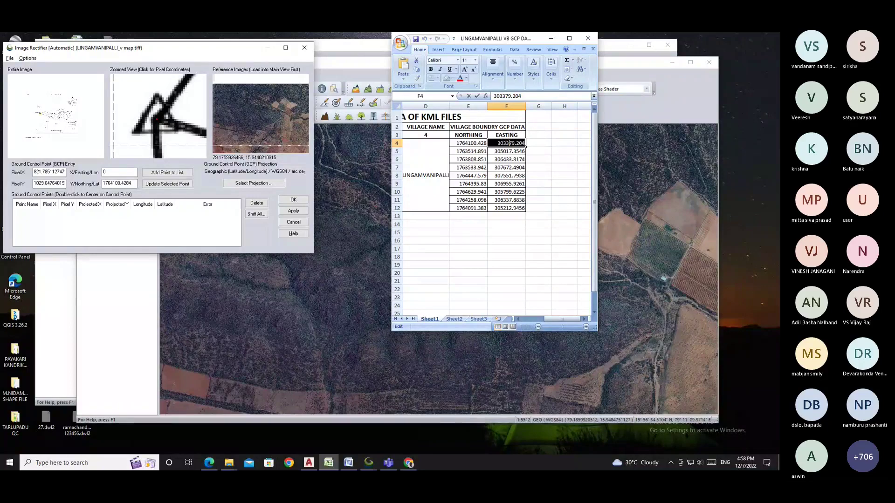
{"action": "left_click", "coordinate": [114, 172]}
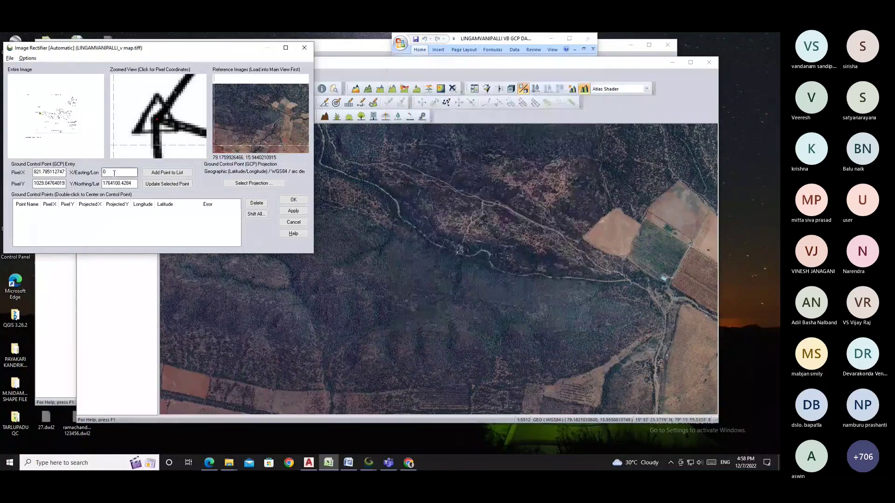
{"action": "key", "text": "ctrl+v"}
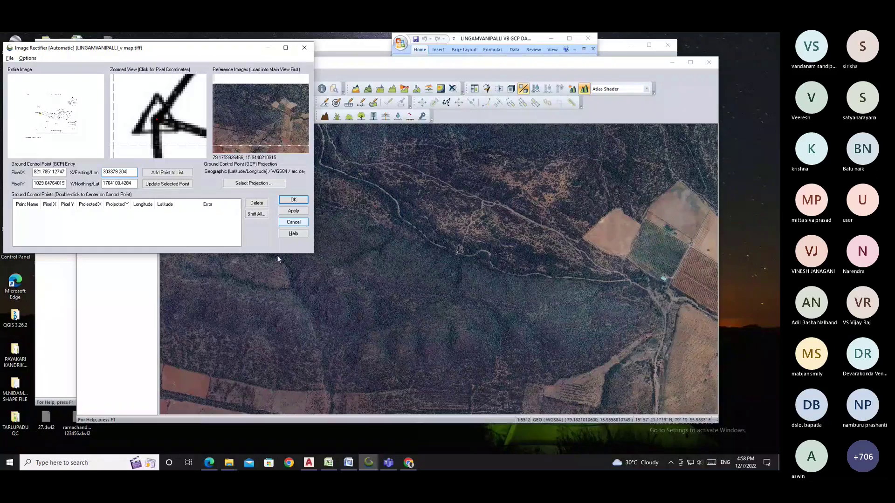
Set the ground control point projection to UTM zone 44 (78°E - 84°E - Northern Hemisphere) with the WGS84 datum
{"action": "left_click", "coordinate": [242, 184]}
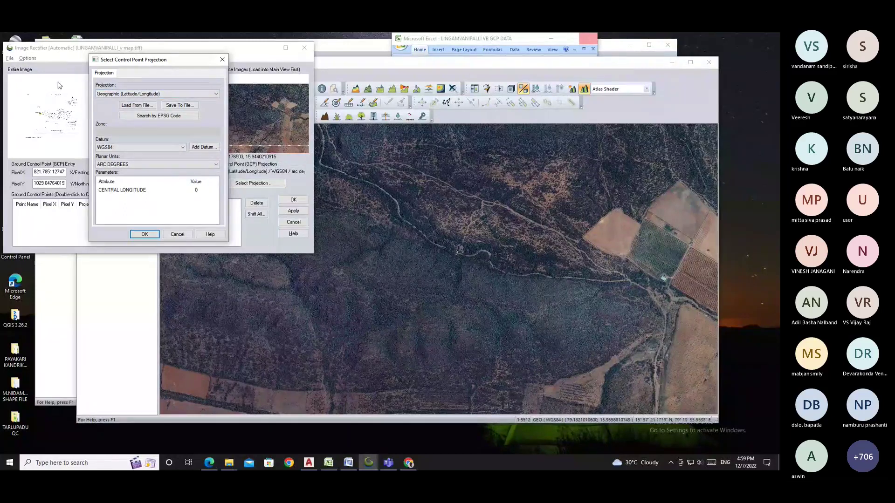
{"action": "left_click", "coordinate": [205, 96]}
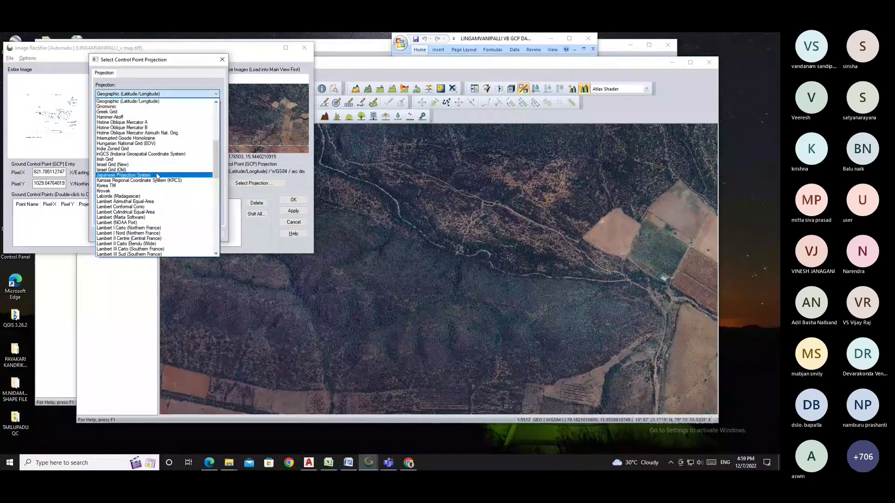
{"action": "key", "text": "u"}
{"action": "key", "text": "u"}
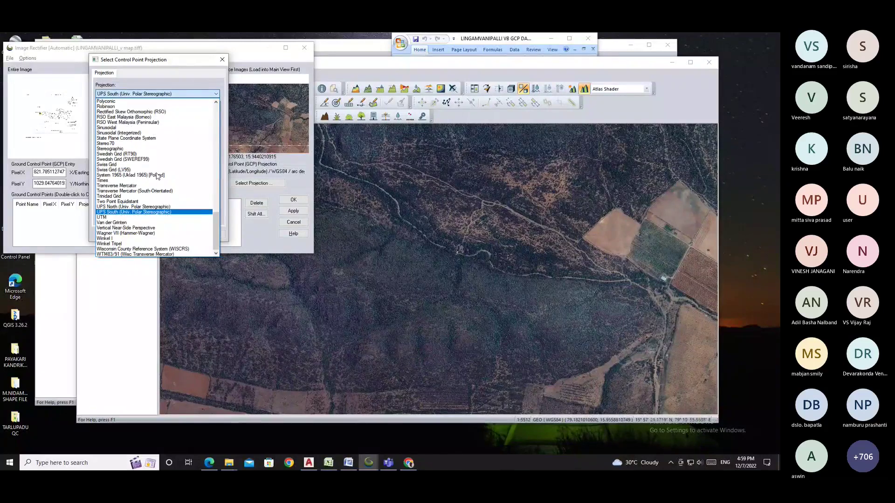
{"action": "key", "text": "u"}
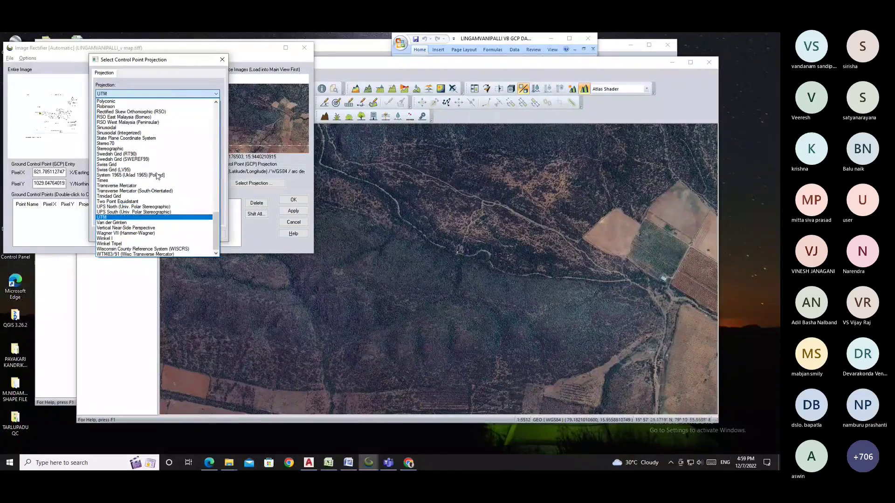
{"action": "left_click", "coordinate": [112, 217]}
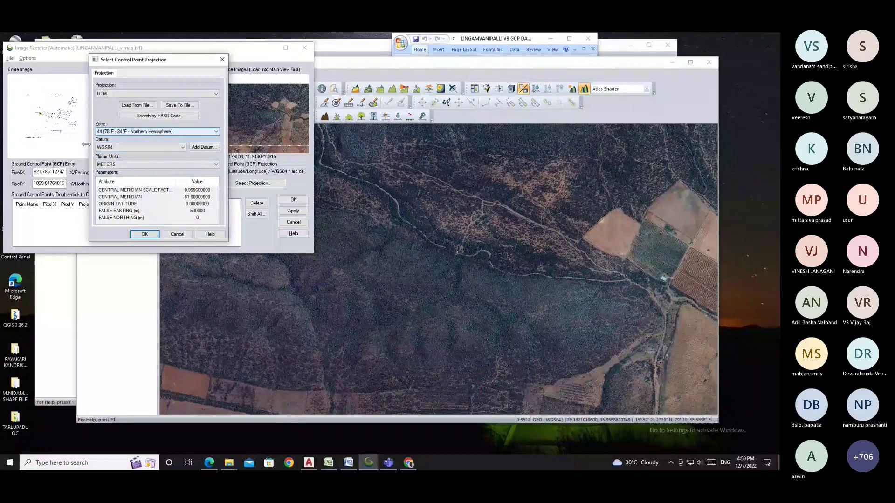
{"action": "left_click", "coordinate": [193, 132]}
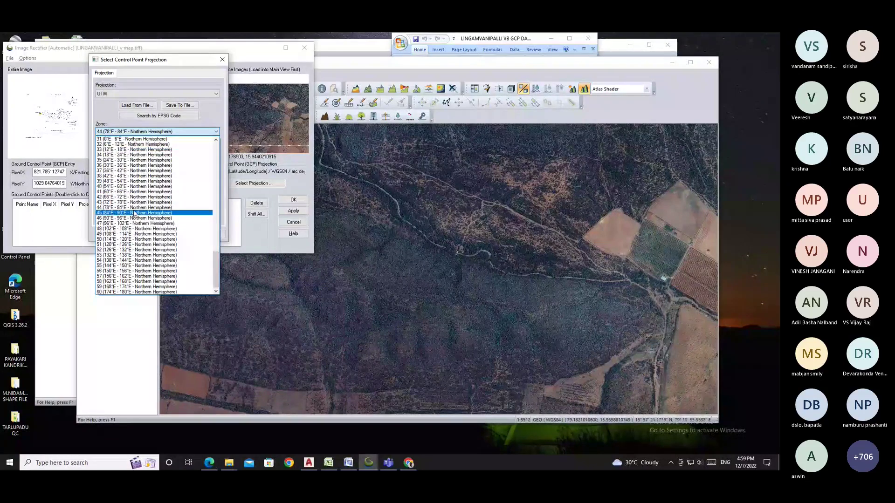
{"action": "left_click", "coordinate": [112, 208]}
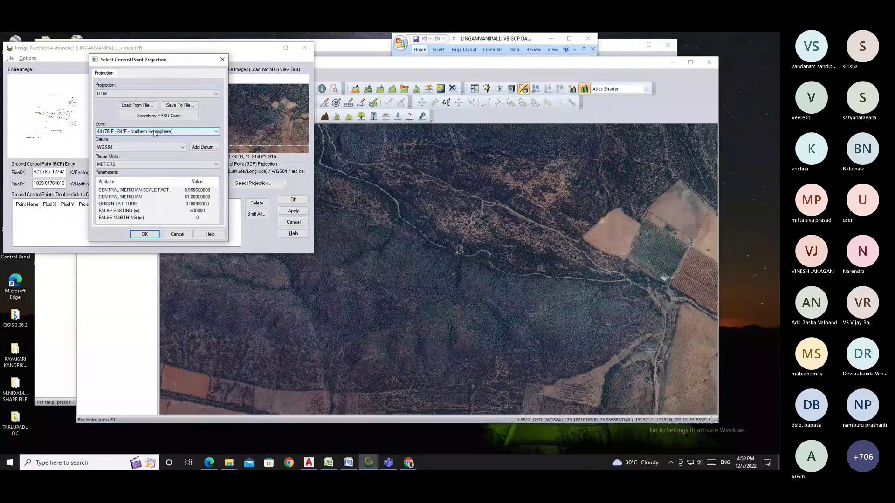
{"action": "left_click", "coordinate": [144, 234]}
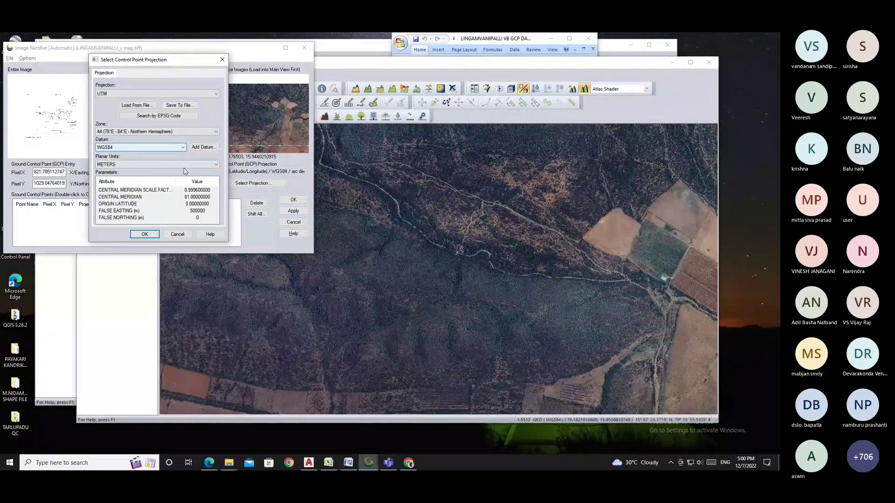
{"action": "left_click", "coordinate": [145, 234]}
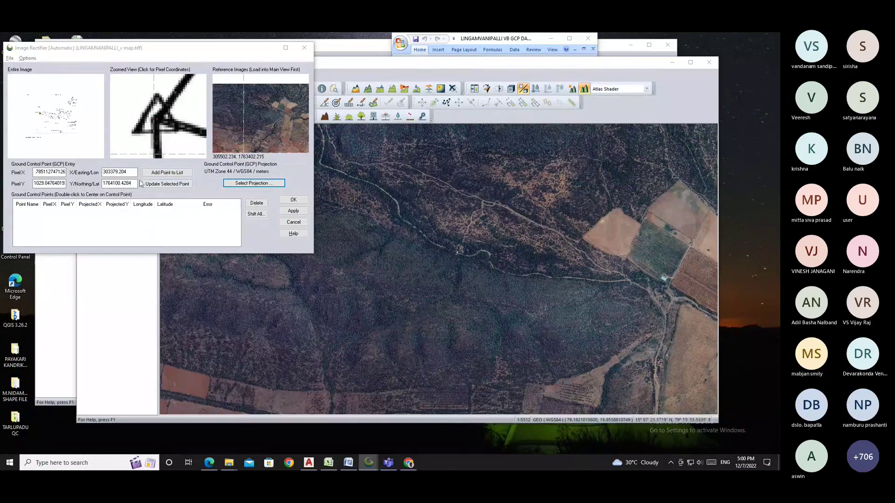
Add the entered ground control point to the list with the name 1
{"action": "left_click", "coordinate": [168, 173]}
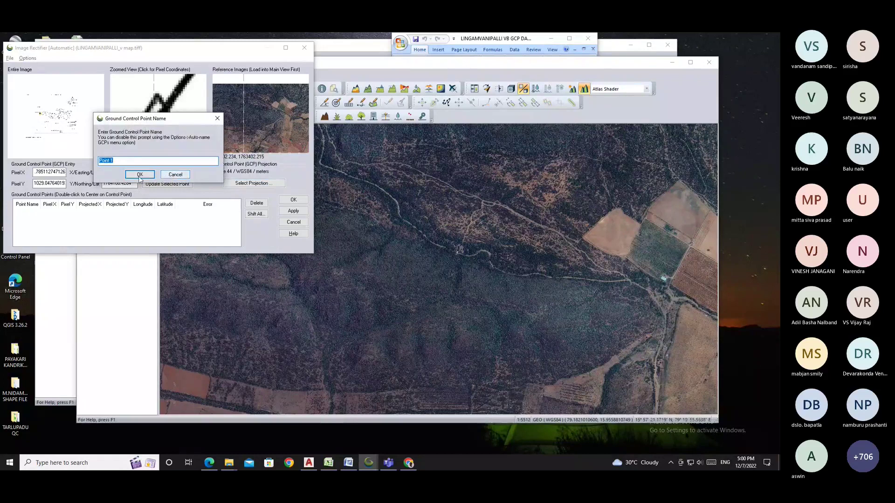
{"action": "type", "text": "1"}
{"action": "left_click", "coordinate": [134, 174]}
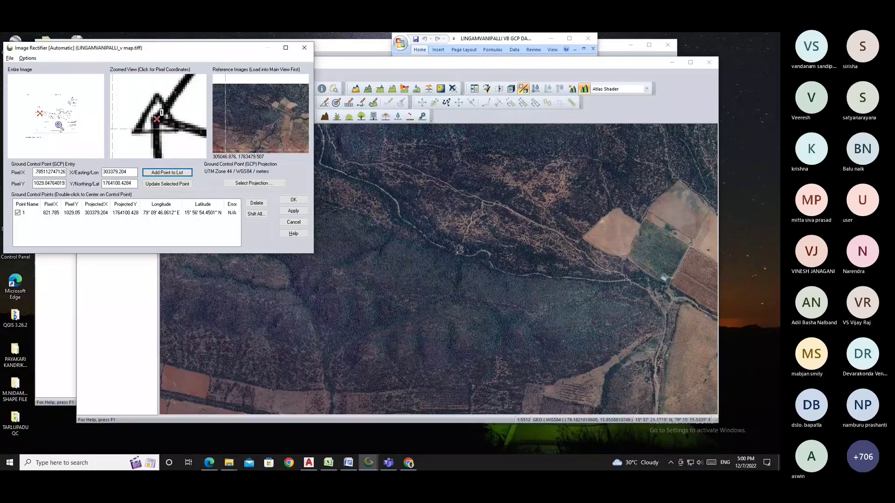
Pick the village boundary corner below plot 73 on the map's eastern side as the second control point's pixel location
{"action": "left_click", "coordinate": [66, 107]}
{"action": "left_click", "coordinate": [75, 116]}
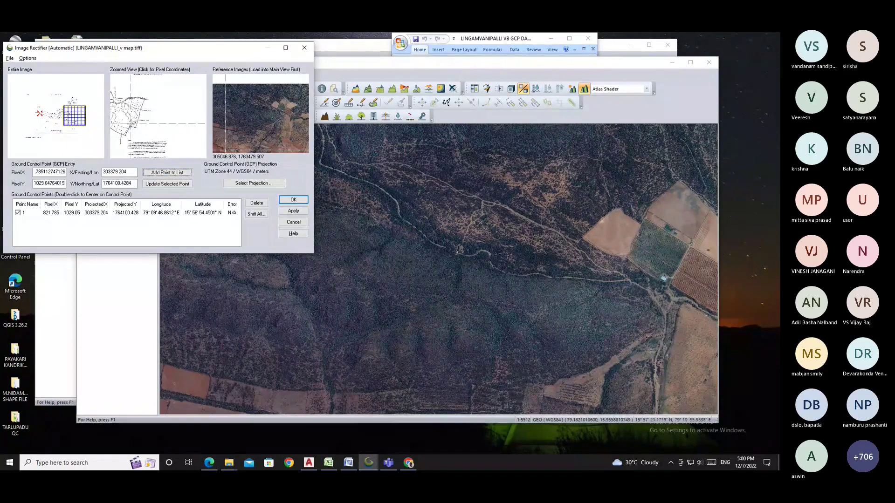
{"action": "left_click", "coordinate": [69, 117]}
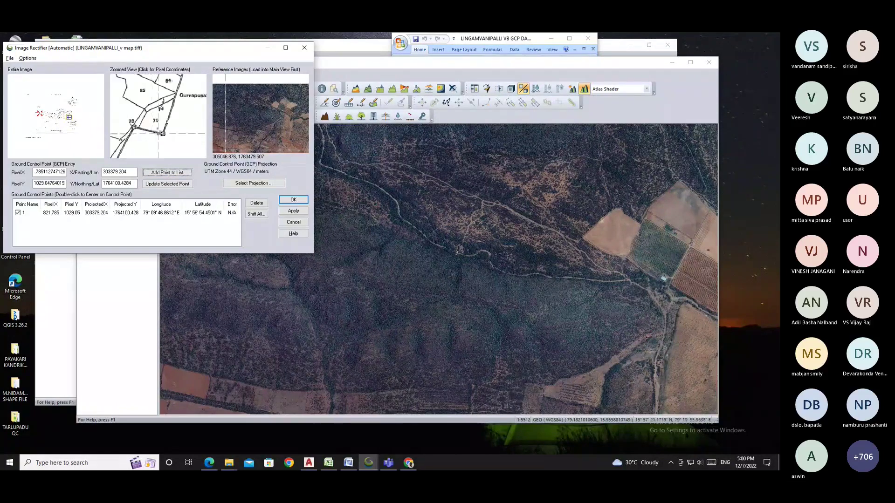
{"action": "scroll", "coordinate": [172, 139], "scroll_direction": "up", "scroll_amount": 2}
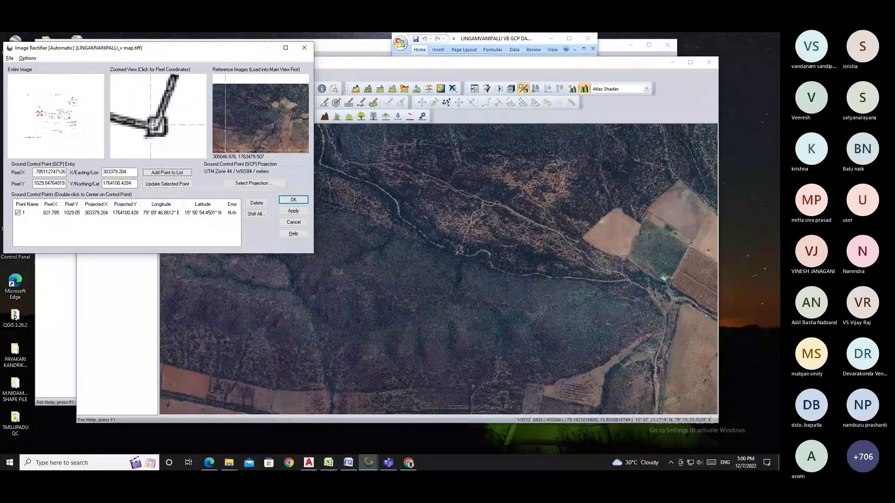
{"action": "left_click", "coordinate": [243, 149]}
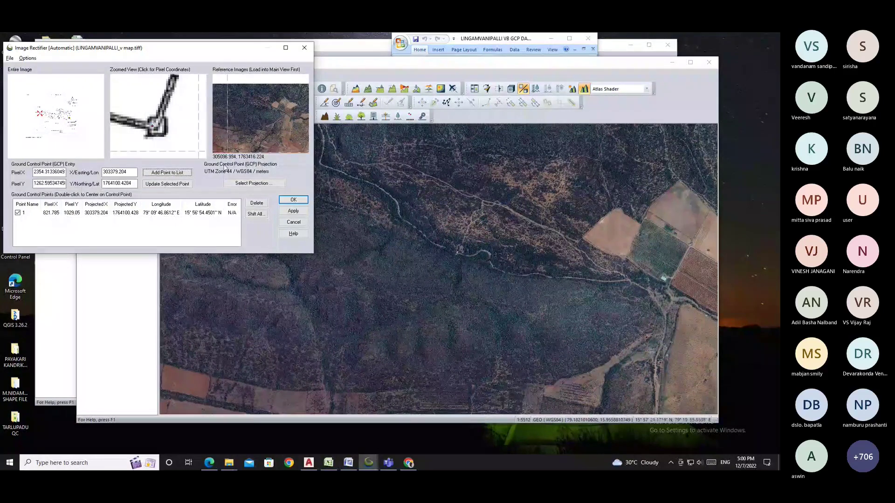
Copy the second point's northing from cell E7 in Excel and set the control point's Y/Northing to 1763533.9418
{"action": "left_click", "coordinate": [329, 463]}
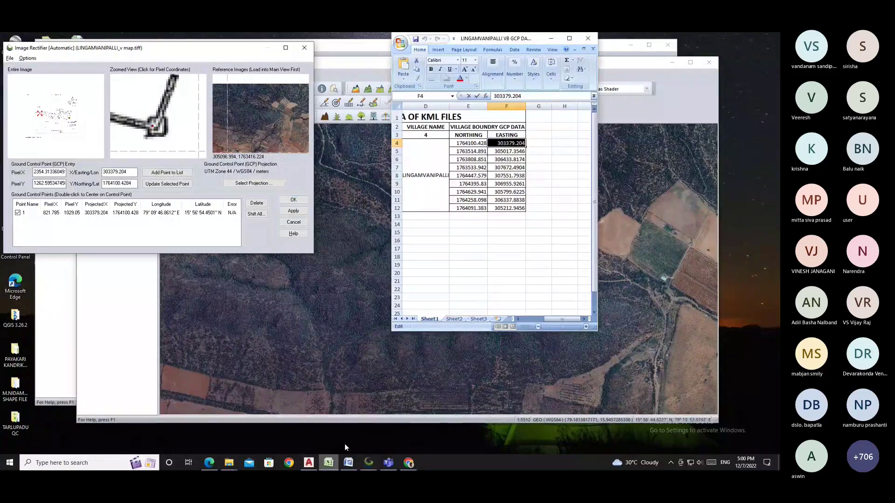
{"action": "left_click", "coordinate": [470, 167]}
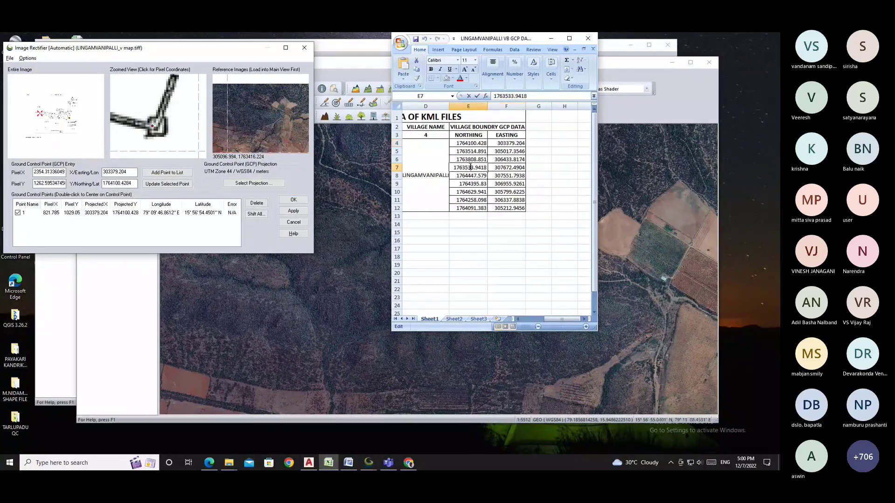
{"action": "double_click", "coordinate": [471, 166]}
{"action": "key", "text": "ctrl+c"}
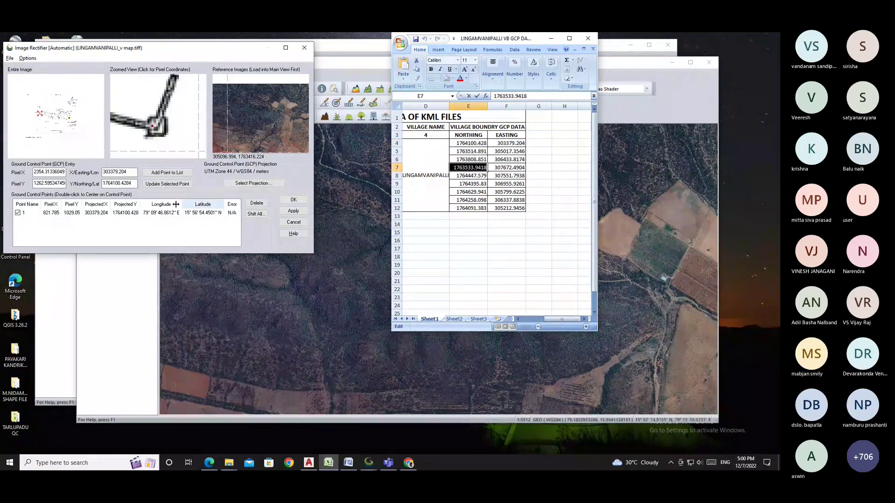
{"action": "double_click", "coordinate": [138, 184]}
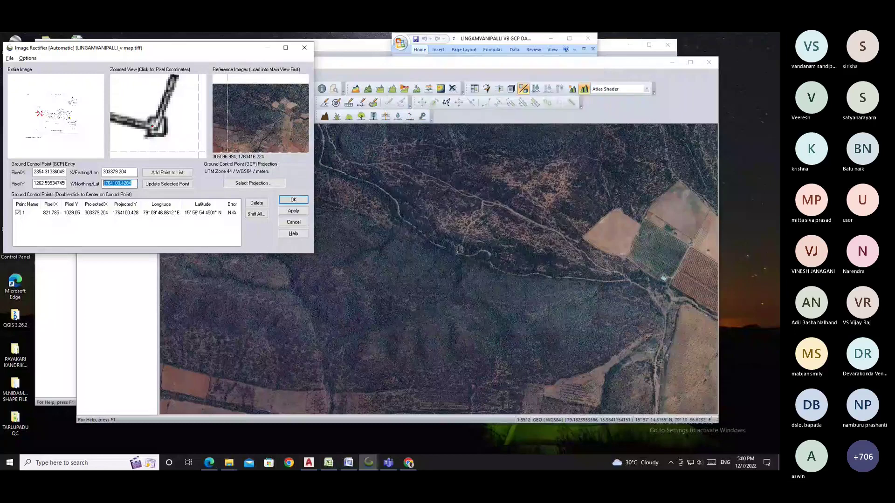
{"action": "key", "text": "ctrl+v"}
Copy the second point's easting from cell F7 in Excel and set the control point's X/Easting to 307672.4904
{"action": "left_click", "coordinate": [328, 462]}
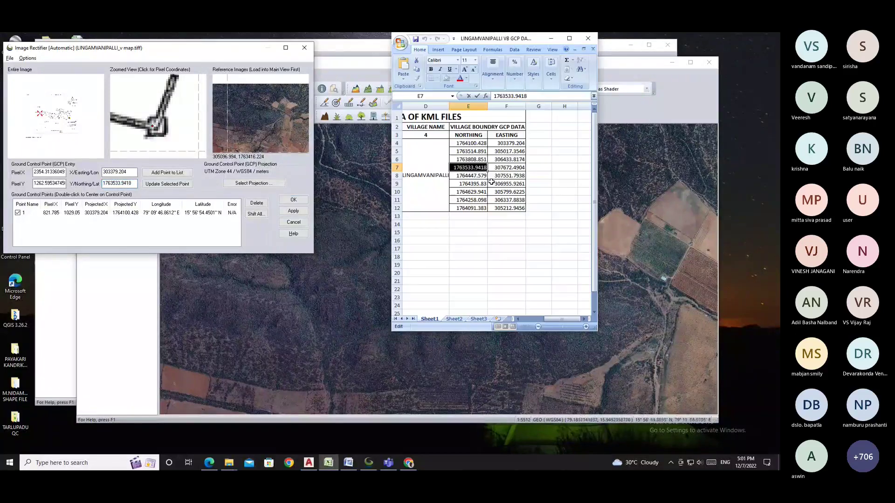
{"action": "left_click", "coordinate": [508, 168]}
{"action": "key", "text": "ctrl+c"}
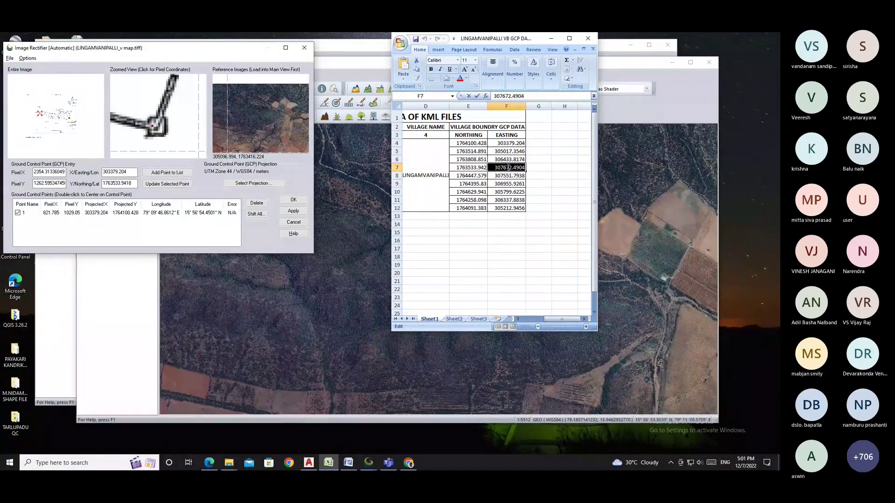
{"action": "left_click", "coordinate": [127, 171]}
{"action": "left_click_drag", "start_coordinate": [127, 171], "coordinate": [93, 175]}
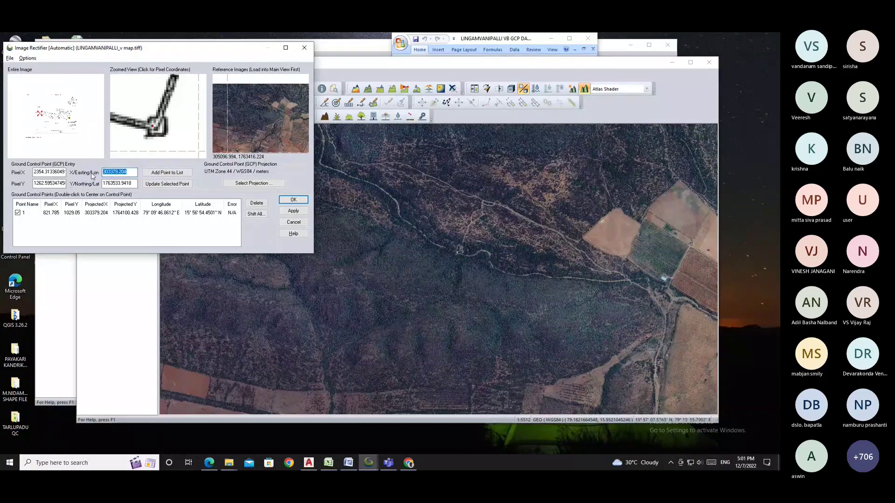
{"action": "key", "text": "ctrl+v"}
Add the second ground control point to the list with the name 2
{"action": "left_click", "coordinate": [176, 174]}
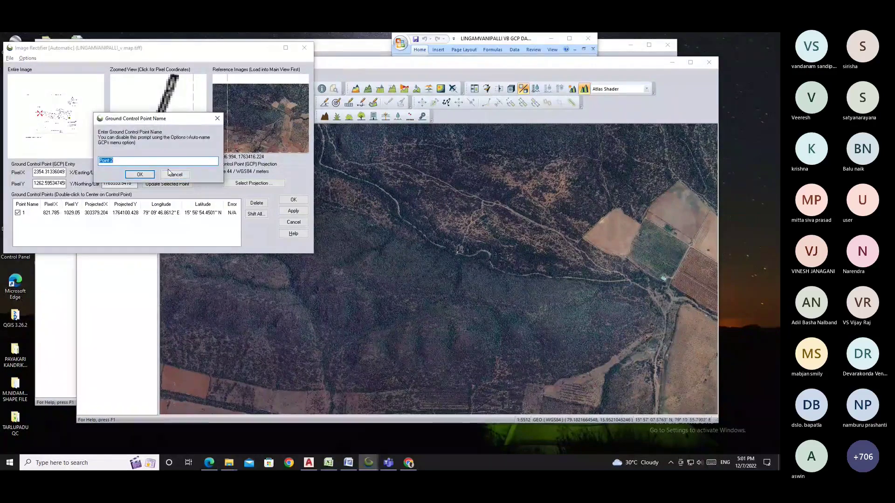
{"action": "type", "text": "2"}
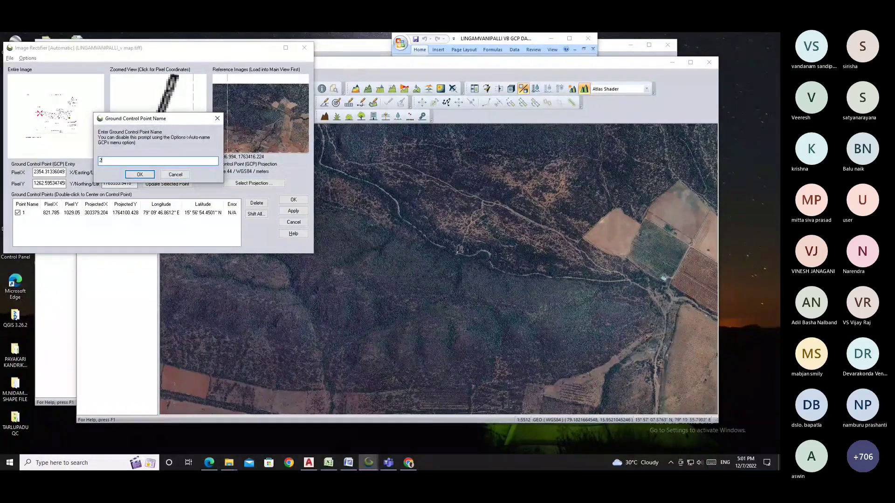
{"action": "left_click", "coordinate": [139, 175]}
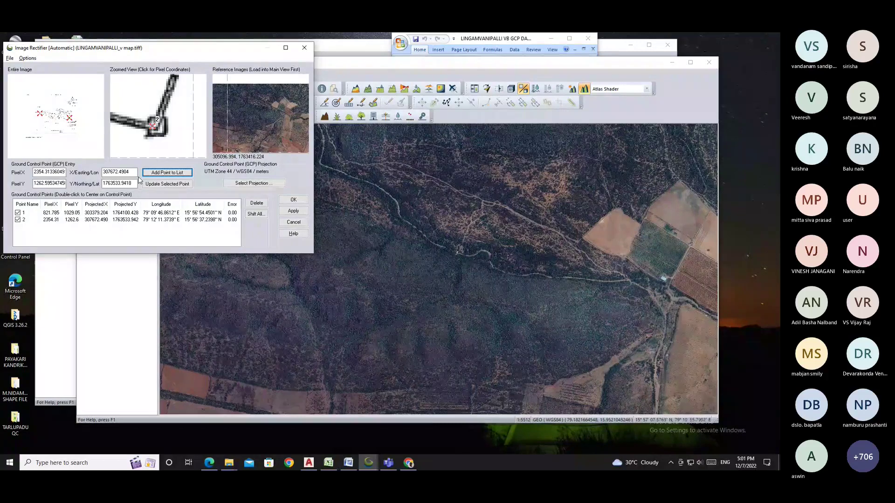
Pick the junction where the line between plots 1 and 2 meets the village boundary as the third control point's pixel location
{"action": "left_click", "coordinate": [54, 107]}
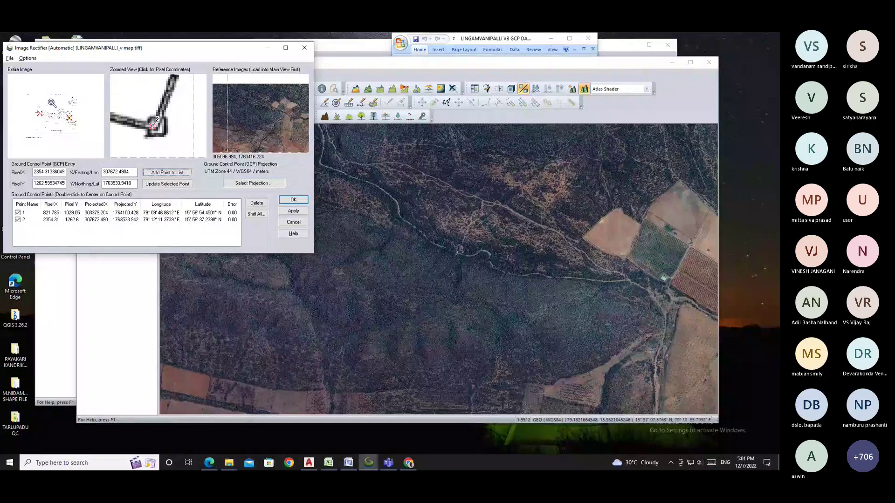
{"action": "left_click", "coordinate": [59, 108]}
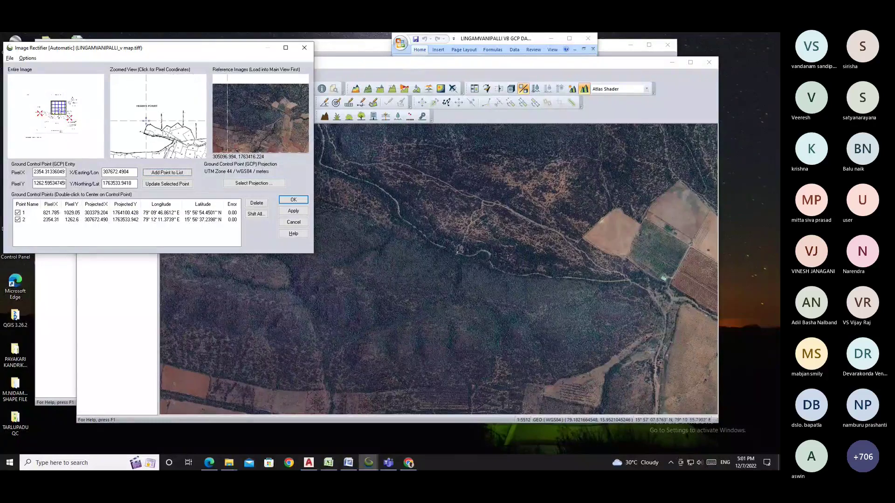
{"action": "left_click", "coordinate": [58, 107]}
{"action": "scroll", "coordinate": [158, 116], "scroll_direction": "up", "scroll_amount": 2}
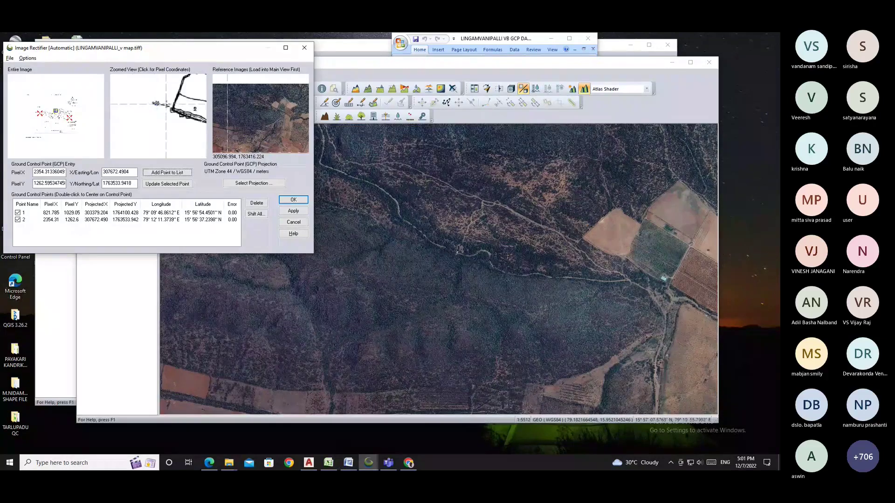
{"action": "scroll", "coordinate": [186, 104], "scroll_direction": "up", "scroll_amount": 2}
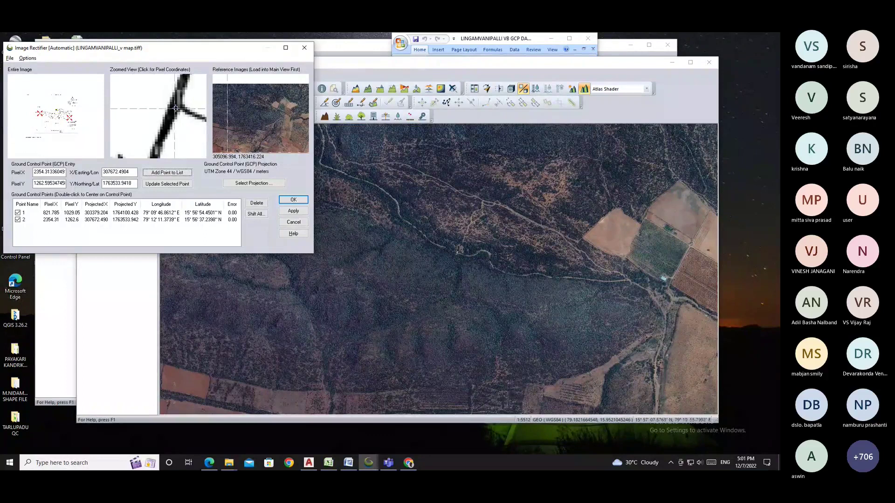
{"action": "left_click", "coordinate": [175, 108]}
Copy the third point's northing from cell E10 in Excel and set the control point's Y/Northing to 1764629.9407
{"action": "left_click", "coordinate": [329, 462]}
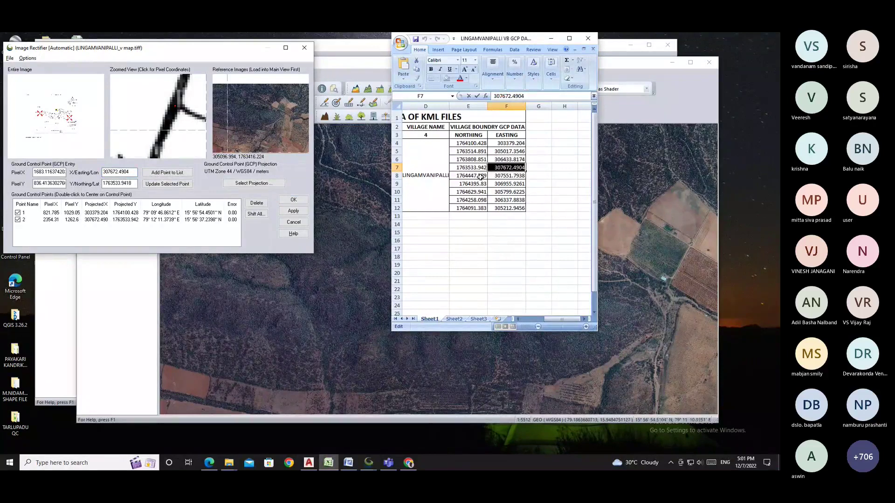
{"action": "left_click", "coordinate": [471, 191]}
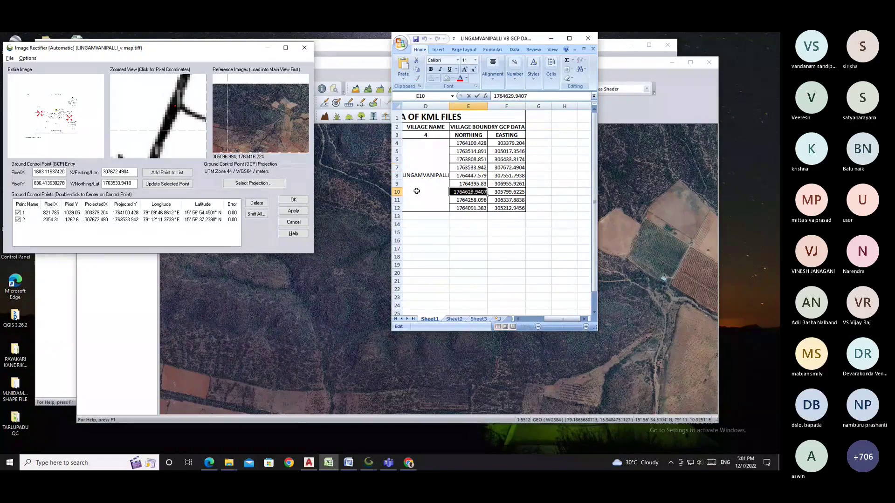
{"action": "double_click", "coordinate": [117, 185]}
{"action": "key", "text": "ctrl+v"}
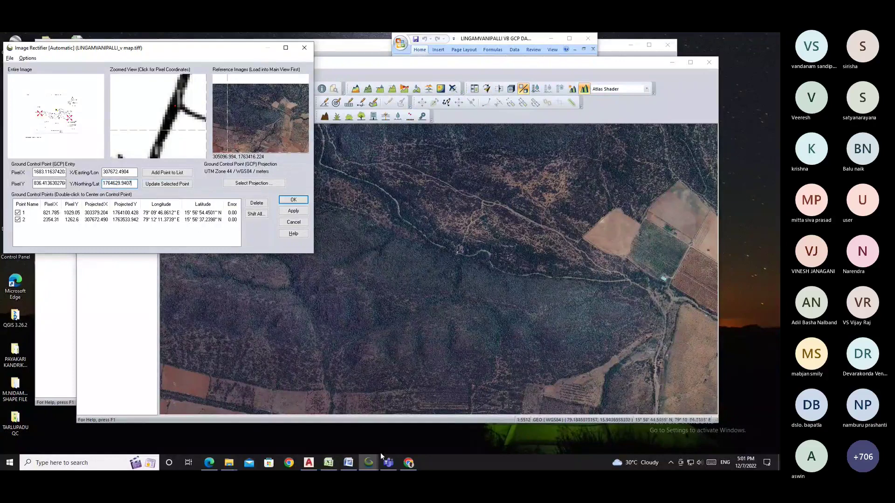
Copy the third point's easting from cell F10 in Excel and set the control point's X/Easting to 305799.6225
{"action": "left_click", "coordinate": [328, 464]}
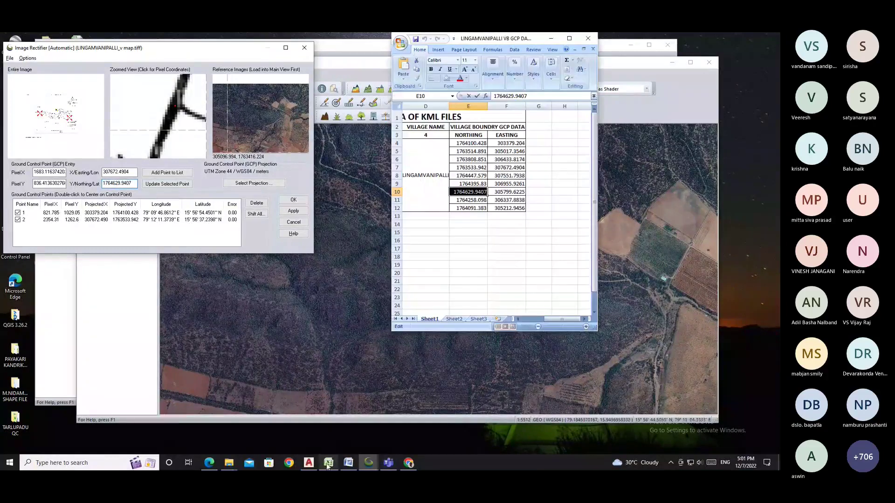
{"action": "left_click", "coordinate": [511, 193]}
{"action": "double_click", "coordinate": [511, 193]}
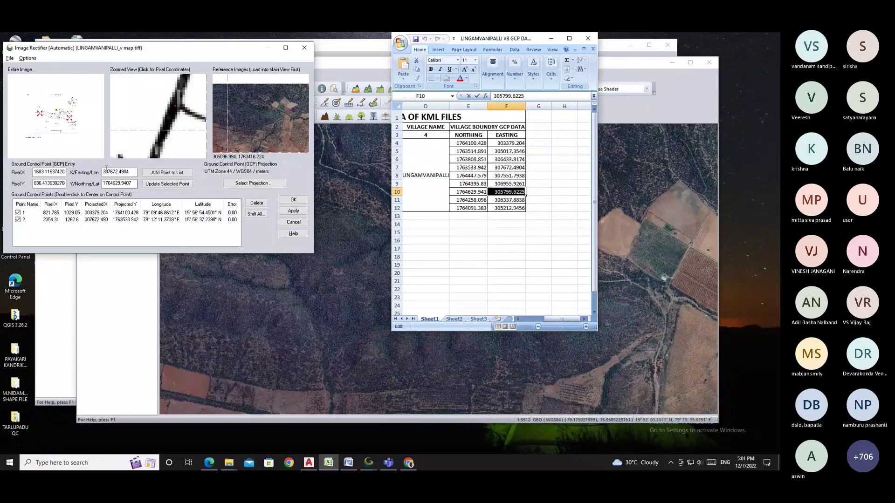
{"action": "left_click", "coordinate": [106, 169]}
{"action": "double_click", "coordinate": [109, 171]}
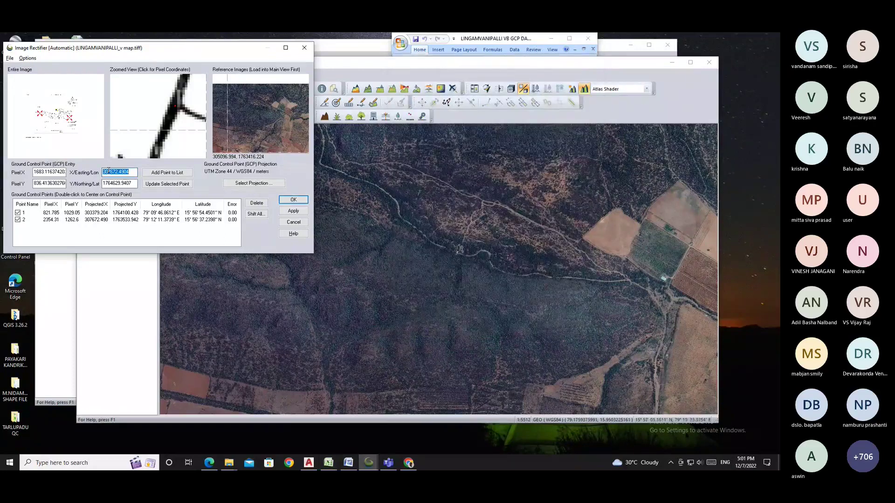
{"action": "key", "text": "ctrl+v"}
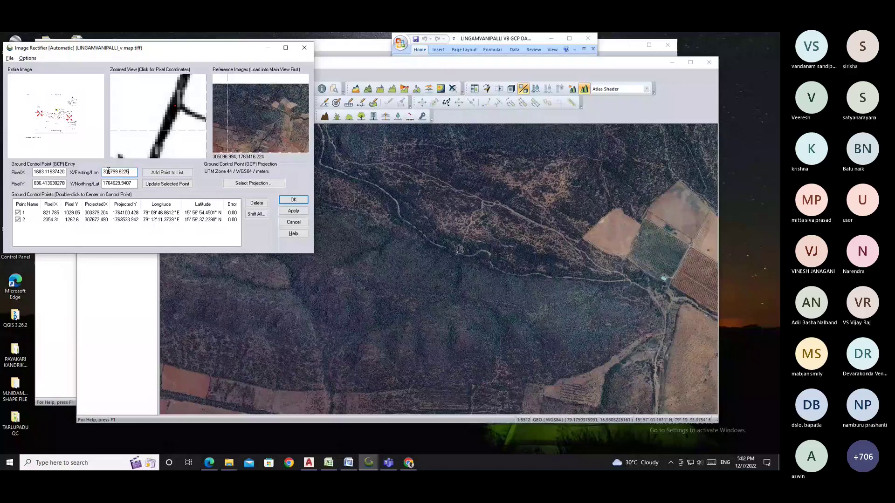
Finish the image rectification to load the village map over the satellite image, dismissing the tip
{"action": "left_click", "coordinate": [294, 201]}
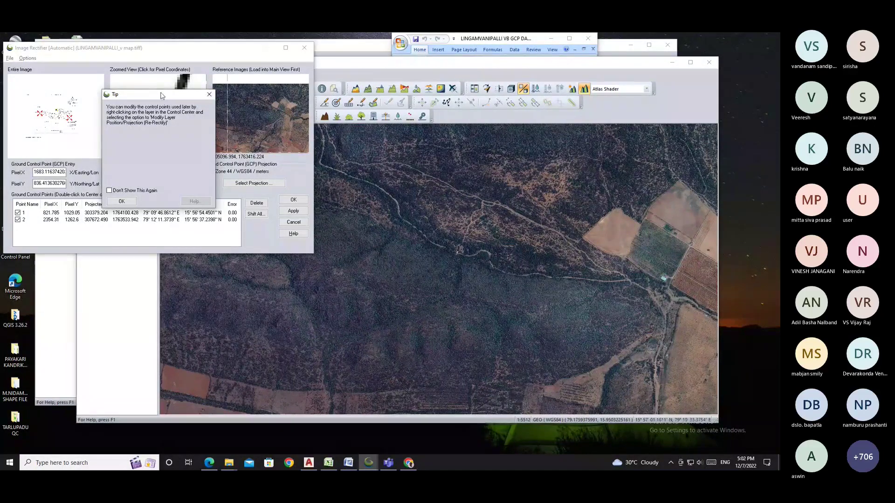
{"action": "left_click", "coordinate": [209, 96]}
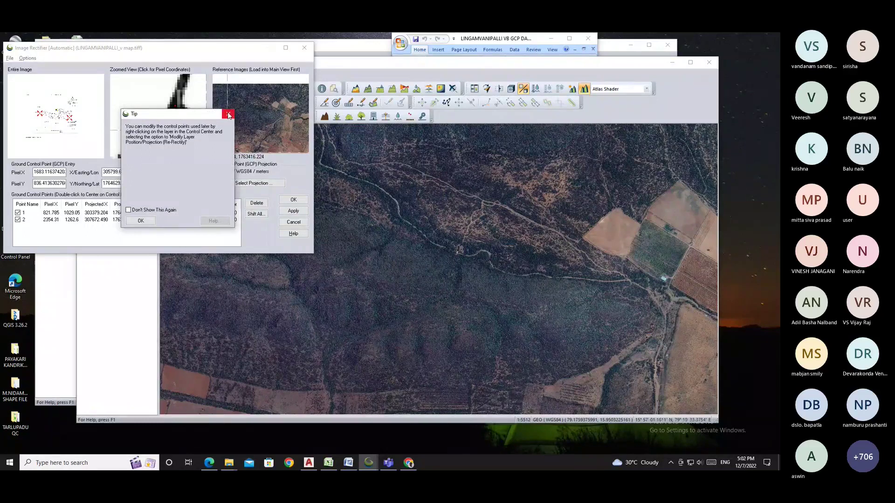
{"action": "left_click", "coordinate": [138, 221]}
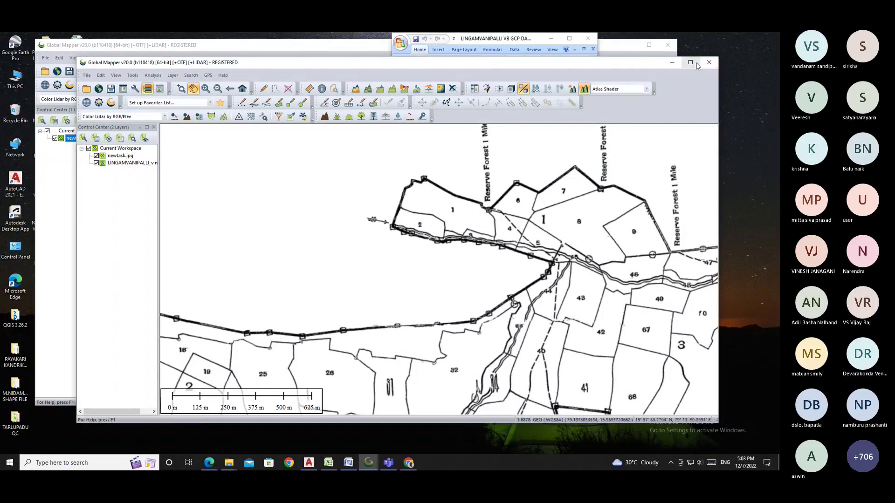
{"action": "right_click", "coordinate": [114, 169]}
{"action": "key", "text": "Escape"}
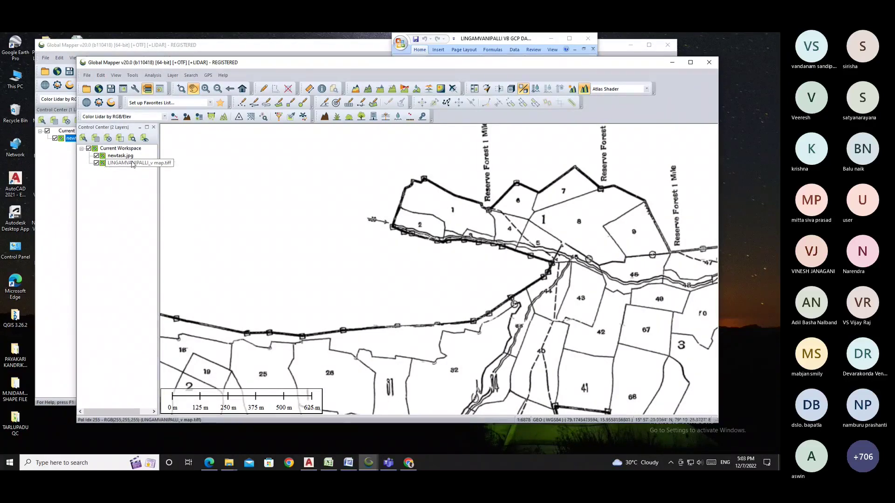
{"action": "right_click", "coordinate": [132, 163]}
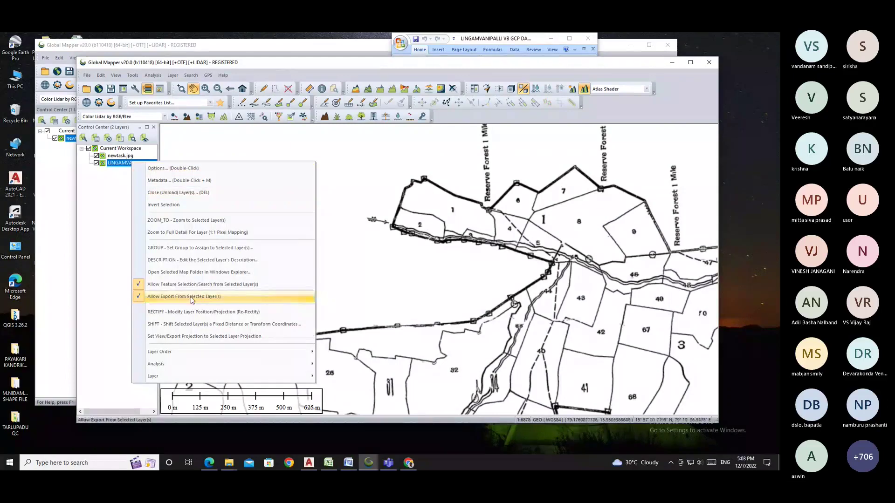
{"action": "left_click", "coordinate": [64, 161]}
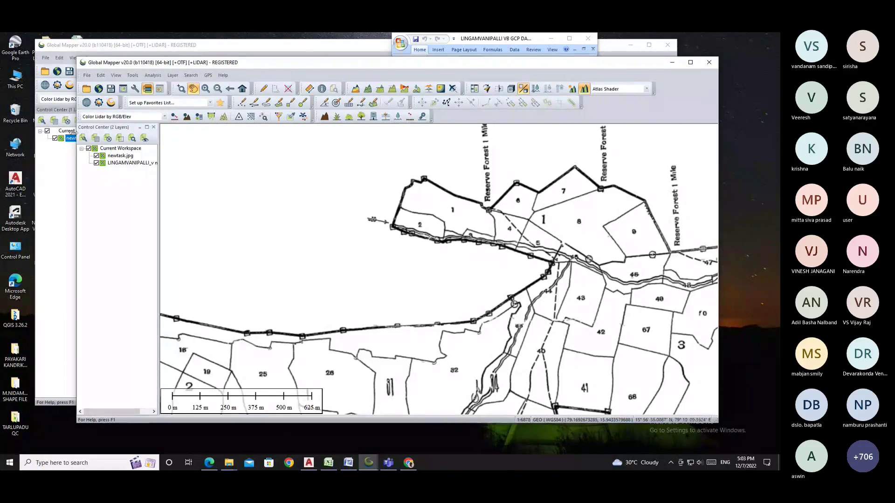
Open the raster options of the LINGAMVANIPALLI map layer and apply a translucency of 60.2%
{"action": "double_click", "coordinate": [114, 163]}
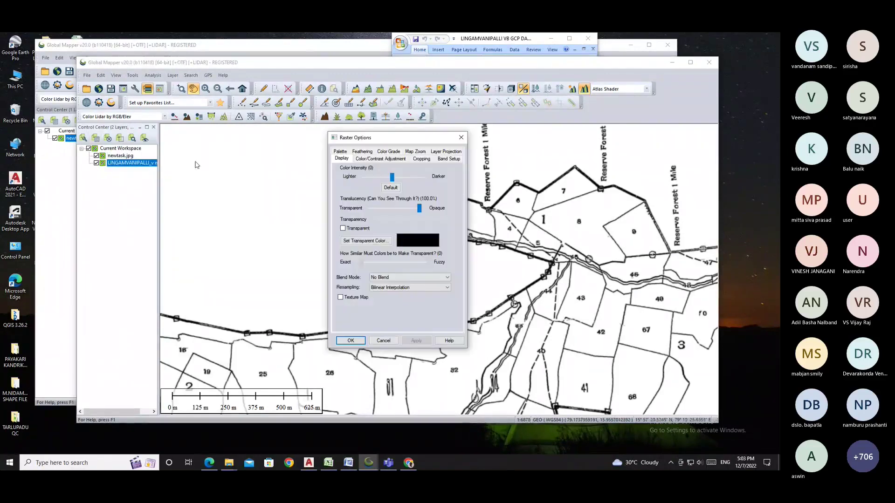
{"action": "left_click", "coordinate": [404, 209]}
{"action": "left_click", "coordinate": [403, 209]}
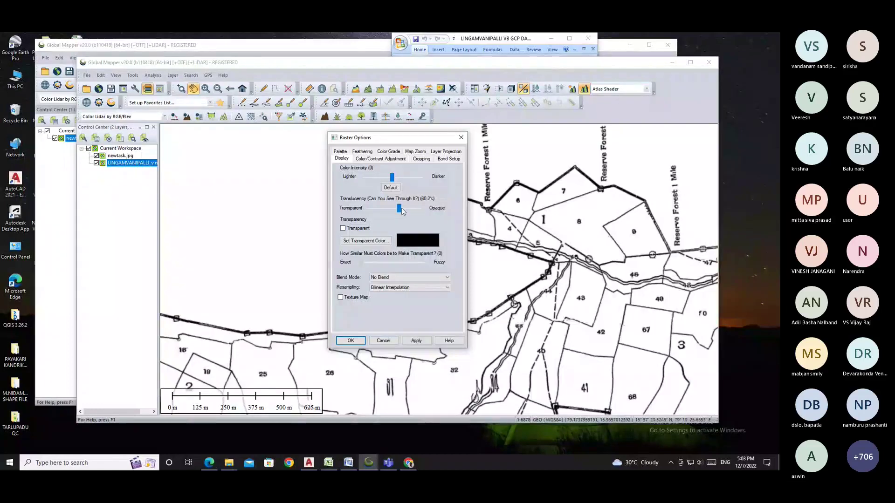
{"action": "left_click", "coordinate": [414, 340]}
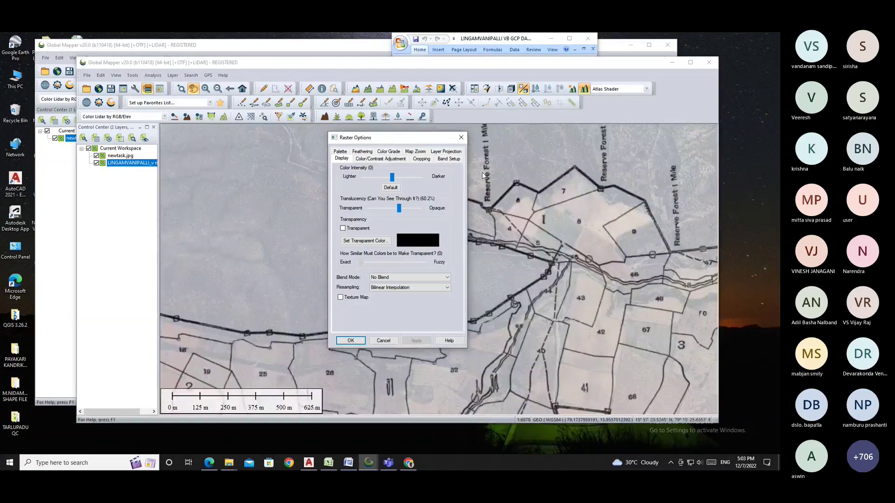
Set the layer's translucency to 75.2% and enable its Transparent option, keeping the default color intensity
{"action": "left_click", "coordinate": [408, 209]}
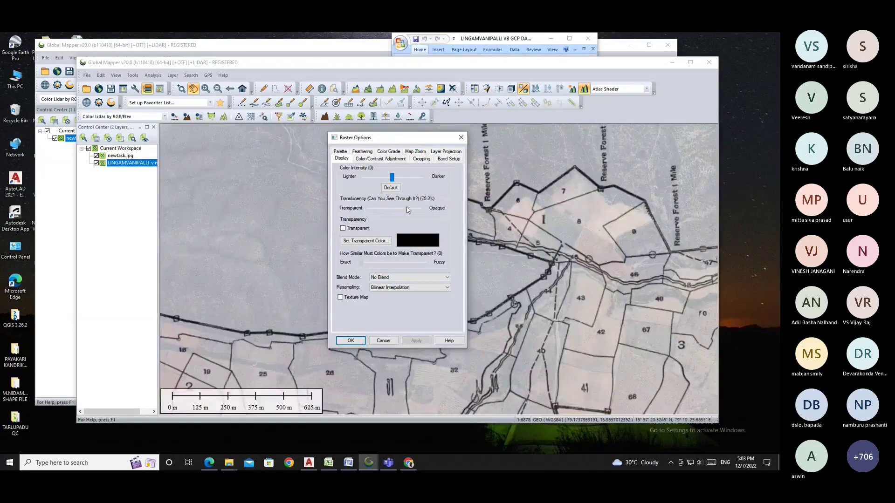
{"action": "left_click", "coordinate": [403, 177]}
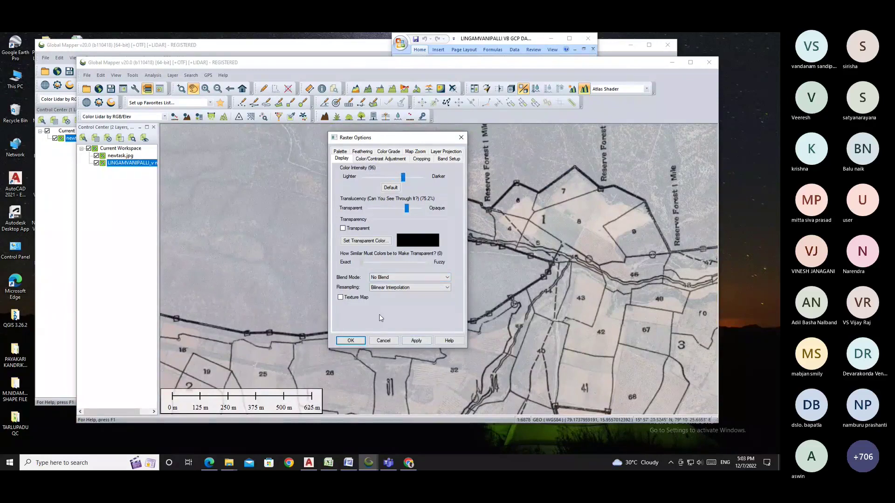
{"action": "left_click", "coordinate": [342, 228]}
{"action": "left_click", "coordinate": [390, 187]}
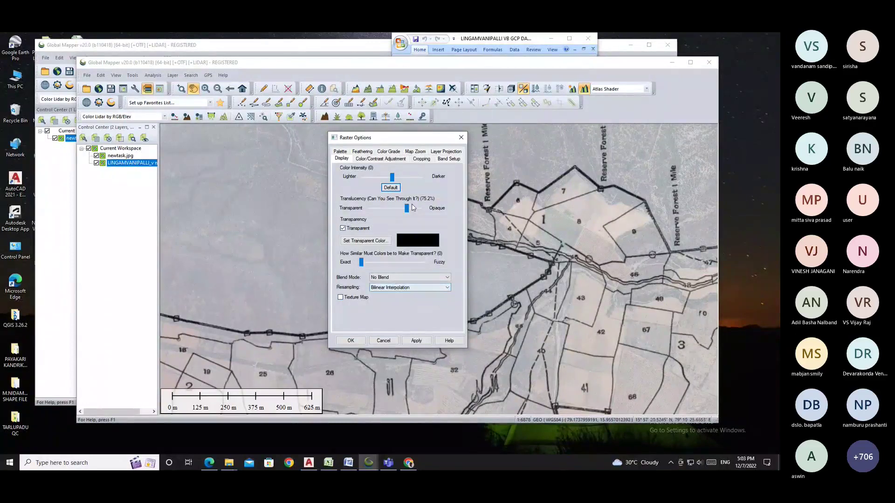
Set the layer's translucency to 53.5% and the transparent color similarity to 3, with the Transparent option enabled
{"action": "mouse_move", "coordinate": [408, 208]}
{"action": "left_mouse_down"}
{"action": "mouse_move", "coordinate": [427, 216]}
{"action": "mouse_move", "coordinate": [402, 209]}
{"action": "left_mouse_up"}
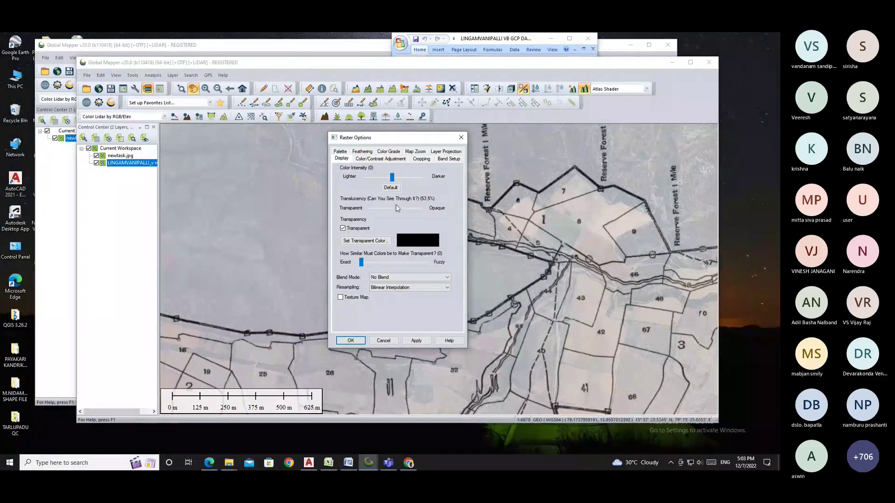
{"action": "left_click_drag", "start_coordinate": [360, 262], "coordinate": [364, 263]}
{"action": "left_click", "coordinate": [343, 228]}
{"action": "left_click", "coordinate": [343, 229]}
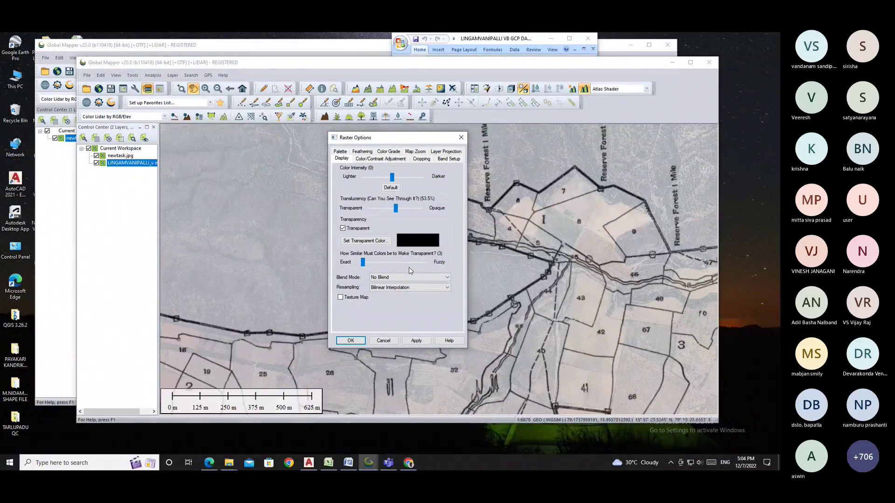
Apply a translucency of 49.6% to the LINGAMVANIPALLI map layer, followed by 91.2%, for comparison
{"action": "mouse_move", "coordinate": [395, 208]}
{"action": "left_mouse_down"}
{"action": "mouse_move", "coordinate": [384, 208]}
{"action": "mouse_move", "coordinate": [394, 210]}
{"action": "left_mouse_up"}
{"action": "left_click", "coordinate": [419, 341]}
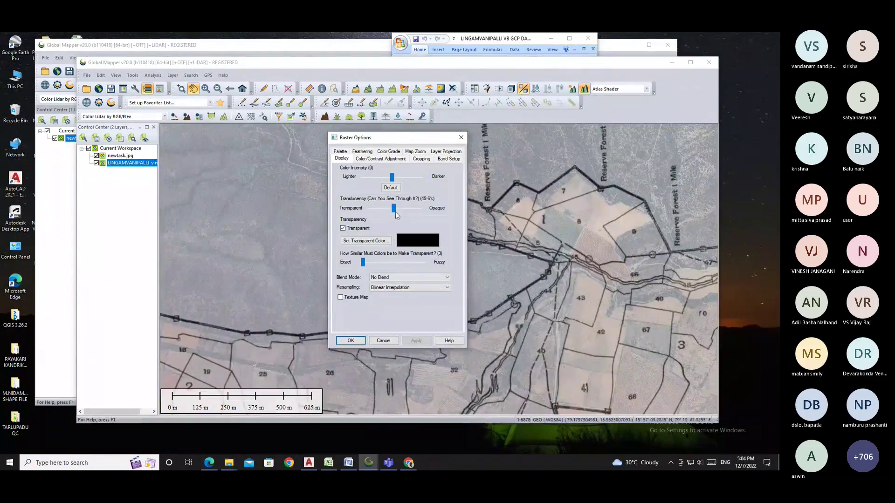
{"action": "left_click_drag", "start_coordinate": [394, 210], "coordinate": [415, 216]}
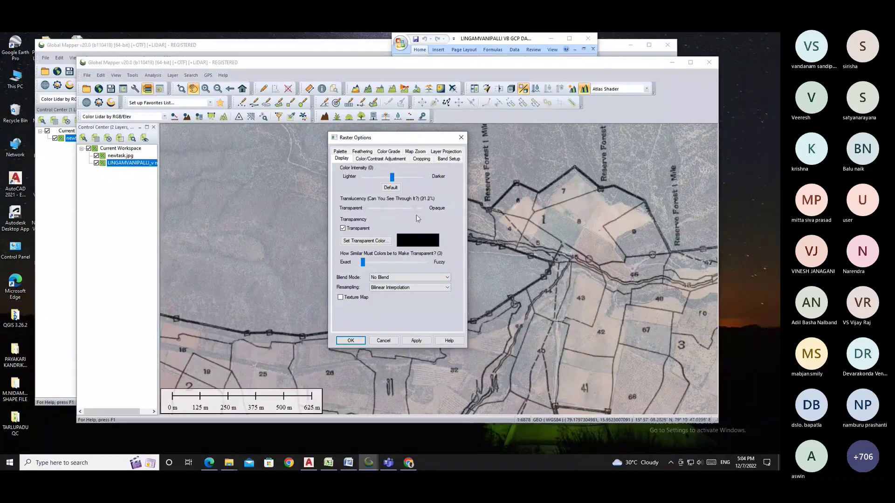
{"action": "left_click", "coordinate": [417, 341]}
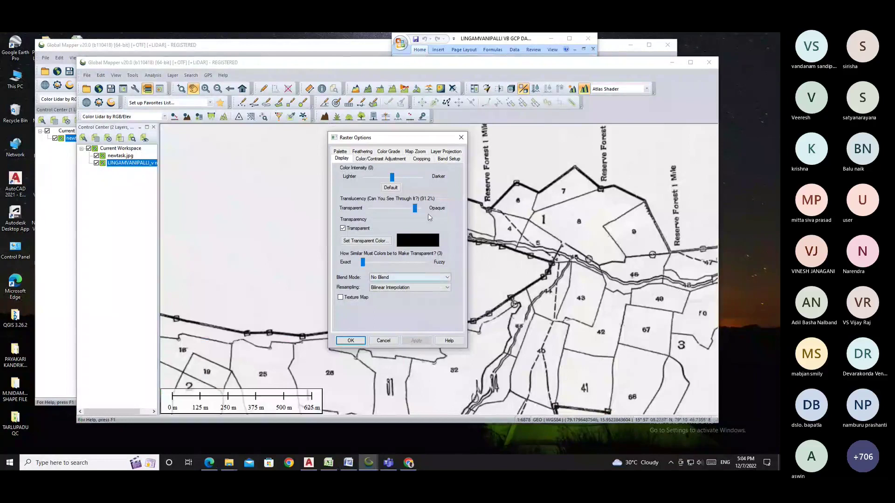
Disable the layer's Transparent option, set its translucency to 32.0%, and accept the raster options
{"action": "left_click_drag", "start_coordinate": [414, 208], "coordinate": [391, 208]}
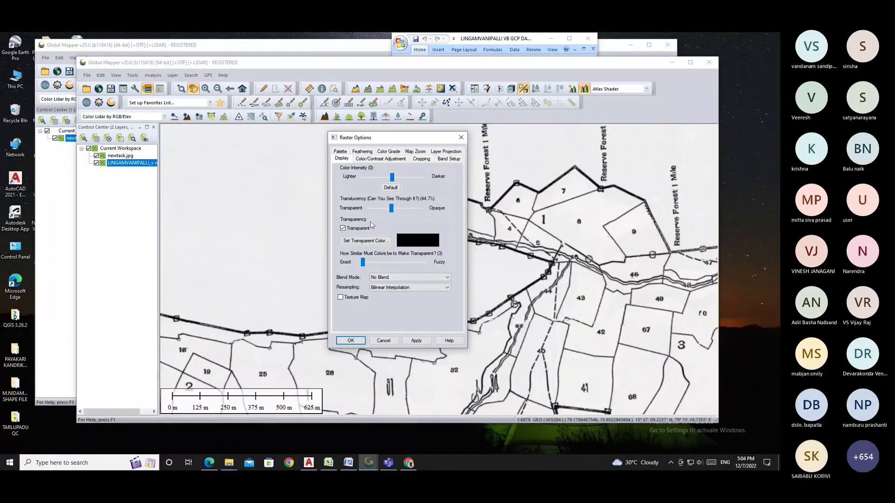
{"action": "left_click_drag", "start_coordinate": [392, 208], "coordinate": [363, 212]}
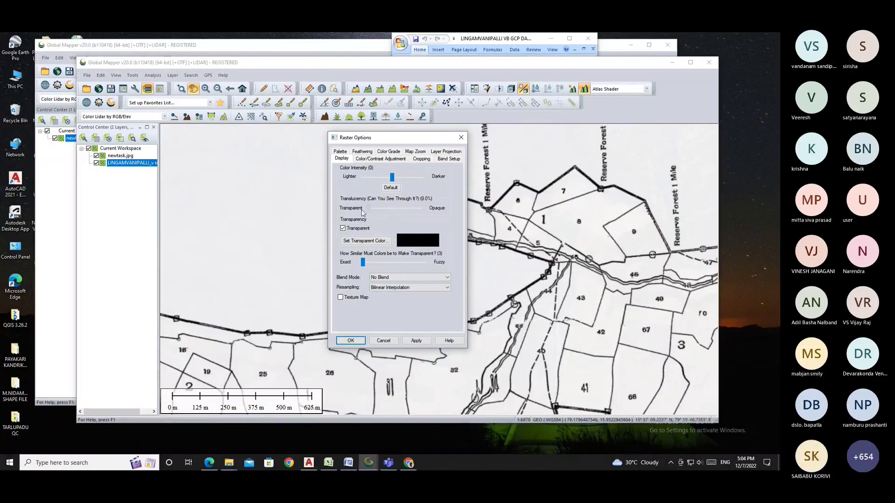
{"action": "left_click", "coordinate": [342, 228]}
{"action": "left_click_drag", "start_coordinate": [372, 212], "coordinate": [384, 212]}
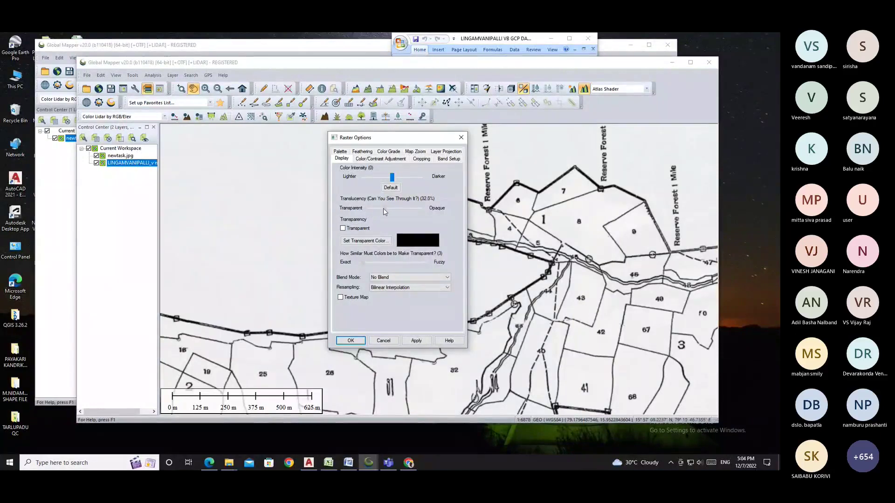
{"action": "left_click", "coordinate": [423, 340]}
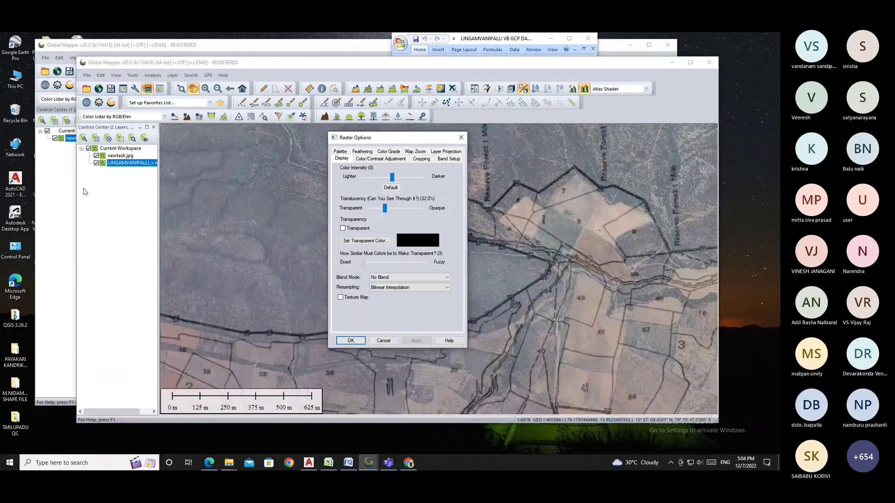
{"action": "left_click", "coordinate": [120, 167]}
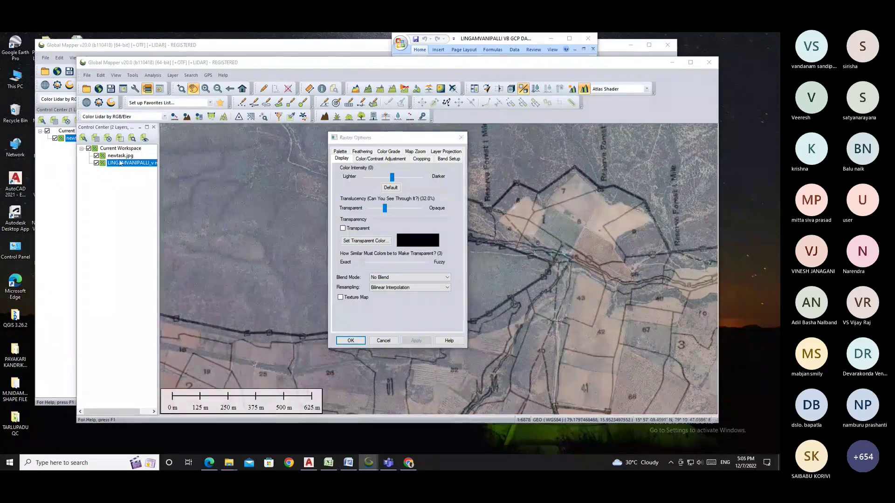
{"action": "left_click", "coordinate": [351, 340]}
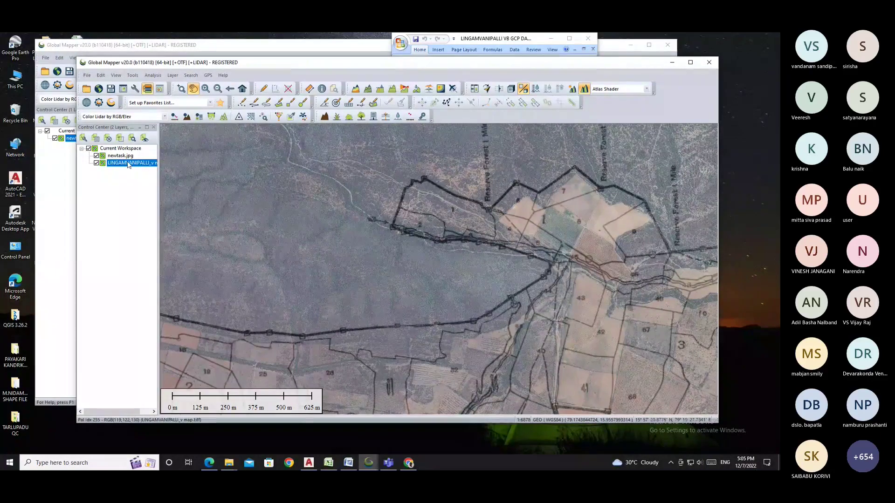
Move the LINGAMVANIPALLI map layer above newtask.jpg in the layer list and open its raster options
{"action": "left_click_drag", "start_coordinate": [128, 164], "coordinate": [124, 156]}
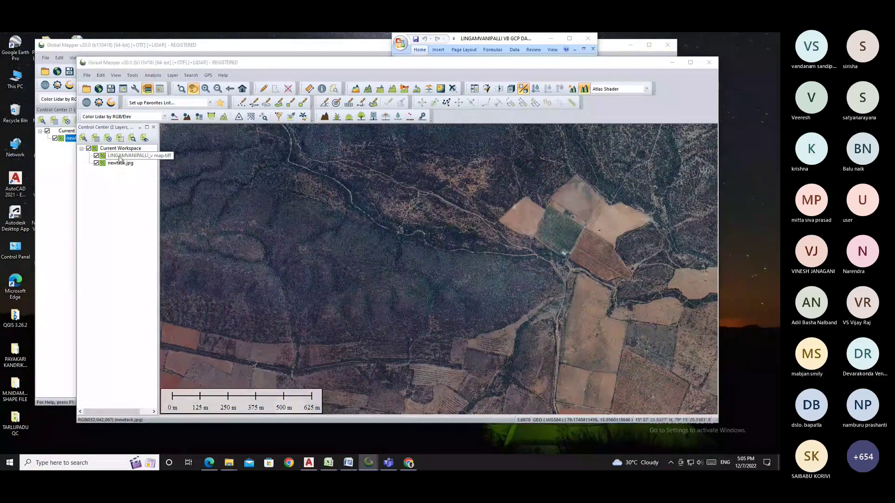
{"action": "double_click", "coordinate": [119, 158]}
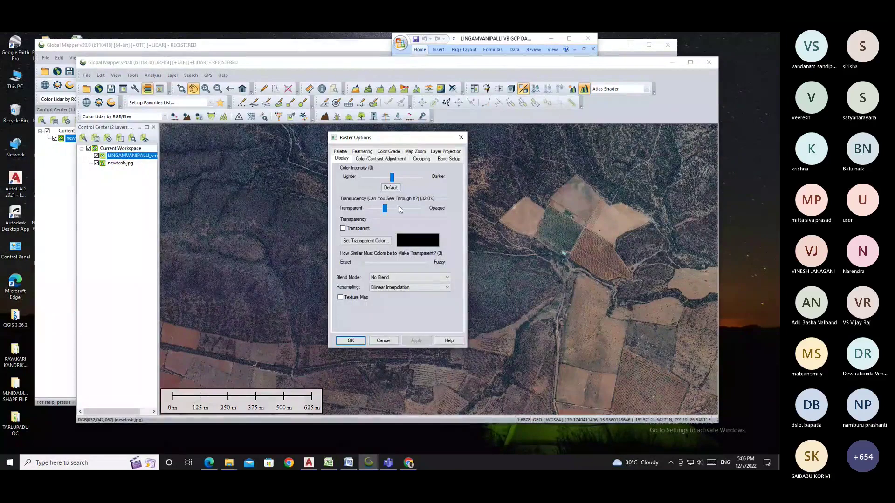
Set the map layer's translucency to 52.0% and its transparent color to white, palette index 255, RGB(255, 255, 255)
{"action": "left_click", "coordinate": [399, 209]}
{"action": "left_click", "coordinate": [373, 241]}
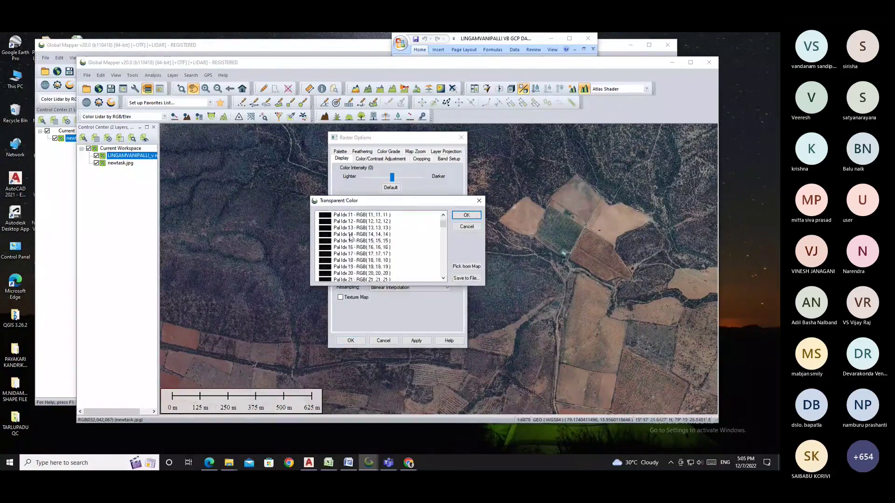
{"action": "scroll", "coordinate": [354, 233], "scroll_direction": "up", "scroll_amount": 4}
{"action": "scroll", "coordinate": [357, 228], "scroll_direction": "down", "scroll_amount": 18}
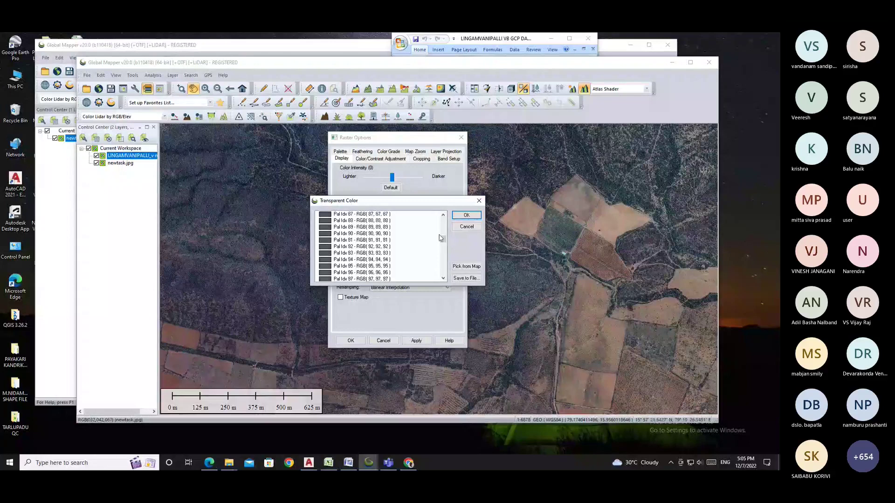
{"action": "left_click_drag", "start_coordinate": [443, 237], "coordinate": [443, 271]}
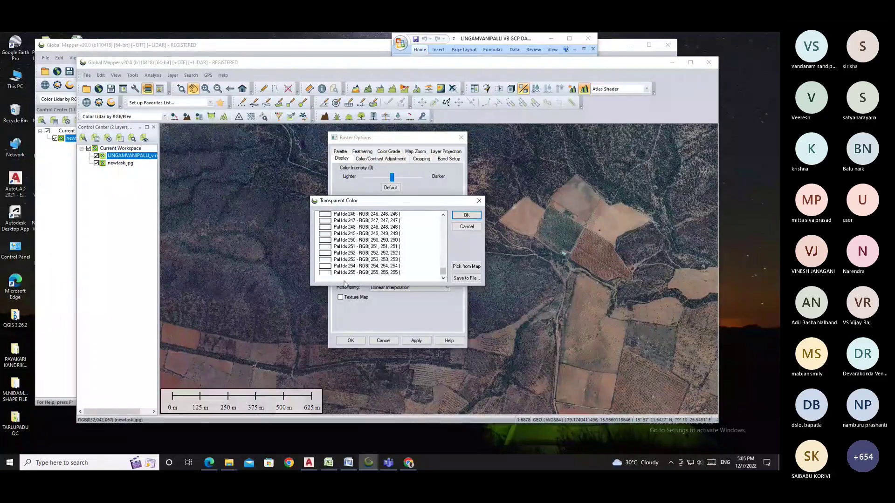
{"action": "left_click", "coordinate": [324, 274]}
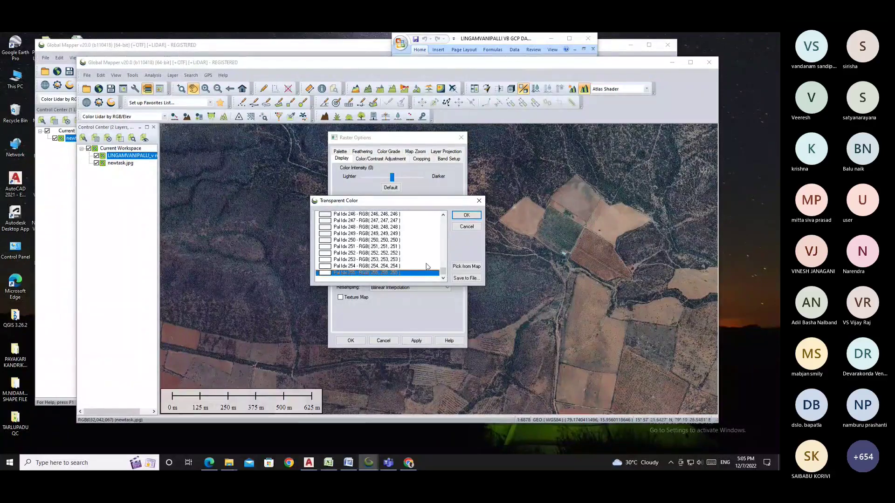
{"action": "left_click", "coordinate": [464, 267]}
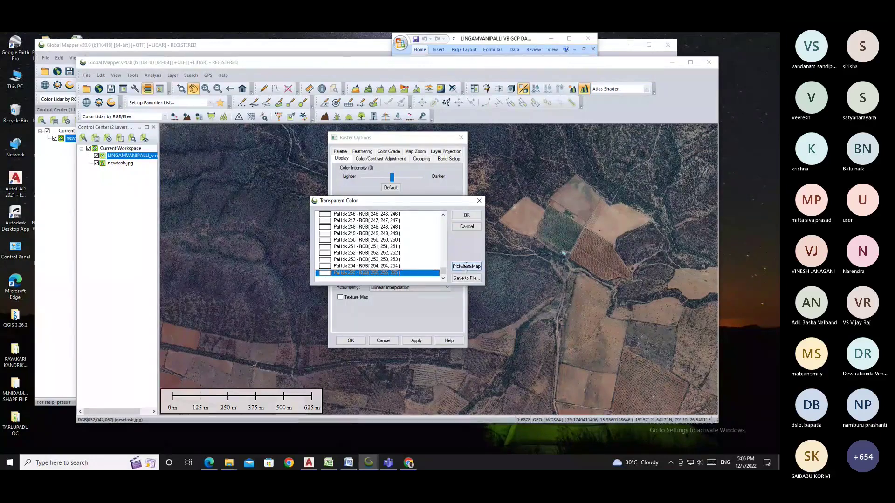
{"action": "left_click", "coordinate": [466, 216]}
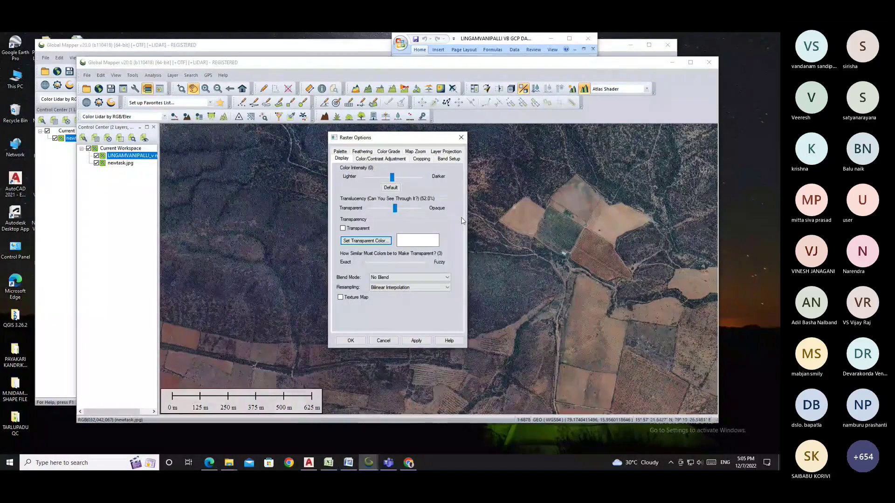
Apply a translucency of 14.5%, followed by 34.4% with the Transparent option enabled and a color similarity of 18
{"action": "left_click_drag", "start_coordinate": [395, 208], "coordinate": [375, 208]}
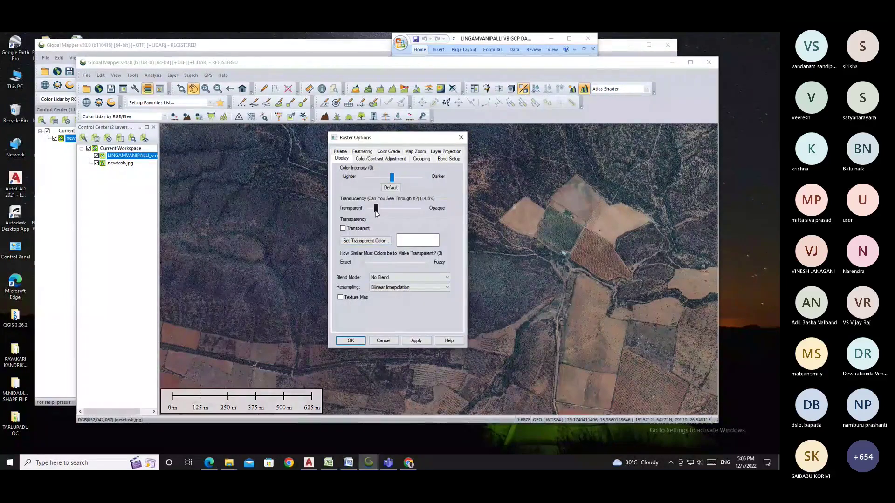
{"action": "left_click", "coordinate": [418, 341]}
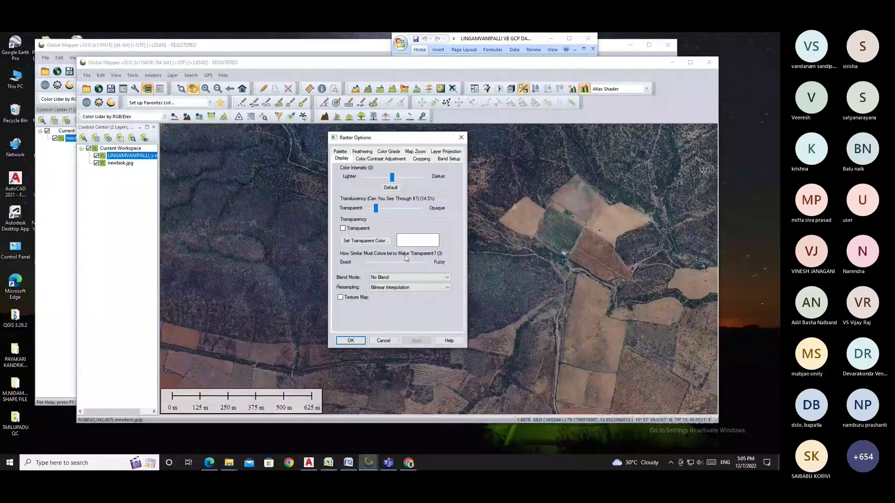
{"action": "left_click", "coordinate": [394, 209]}
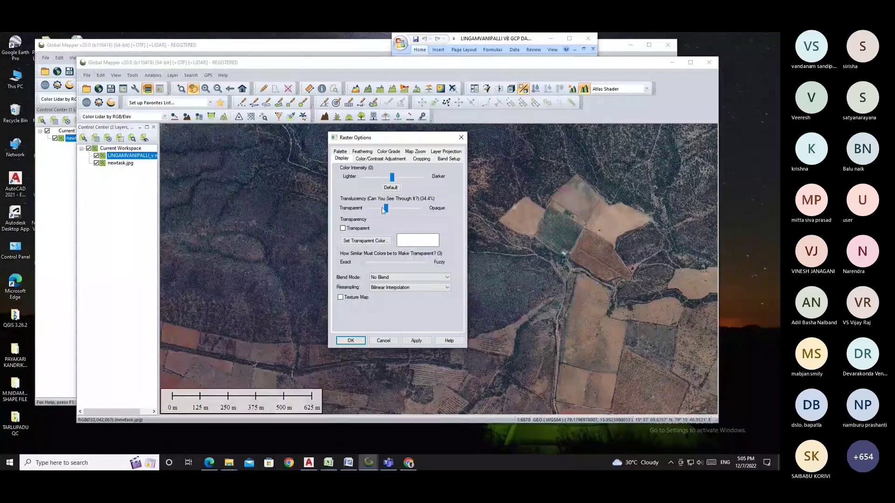
{"action": "left_click", "coordinate": [343, 228]}
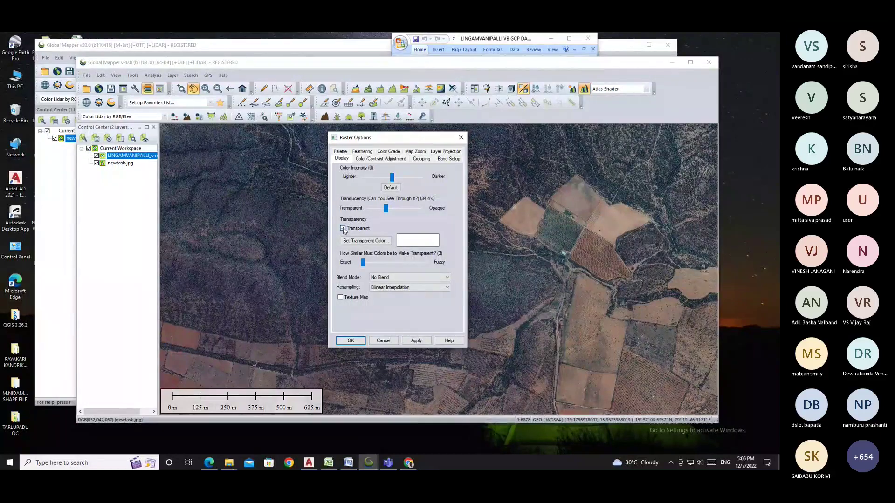
{"action": "left_click", "coordinate": [410, 340]}
{"action": "left_click_drag", "start_coordinate": [363, 262], "coordinate": [370, 262]}
{"action": "left_click", "coordinate": [416, 341]}
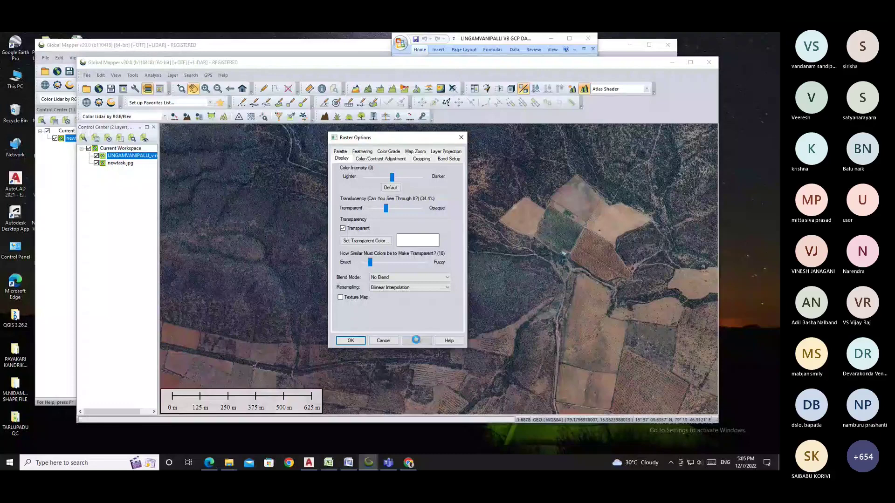
Set the color similarity to 55 and the transparent color to black, palette index 0, RGB(0, 0, 0)
{"action": "left_click_drag", "start_coordinate": [370, 263], "coordinate": [388, 263]}
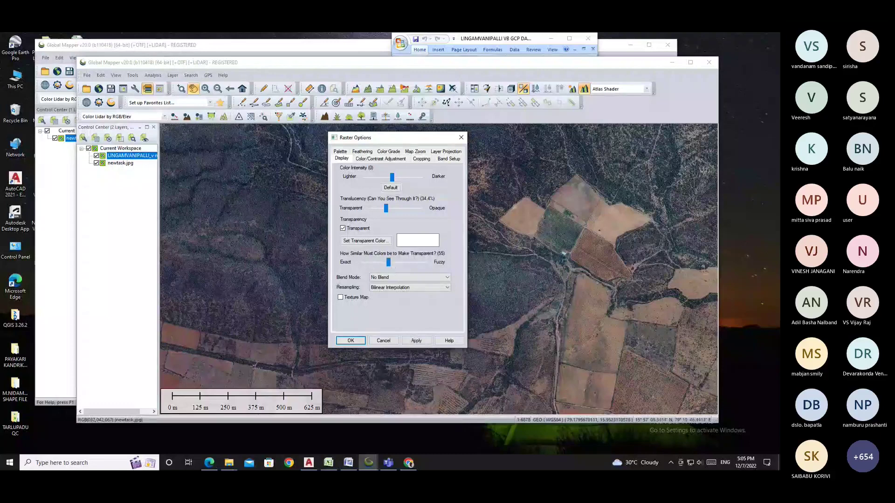
{"action": "left_click", "coordinate": [355, 241]}
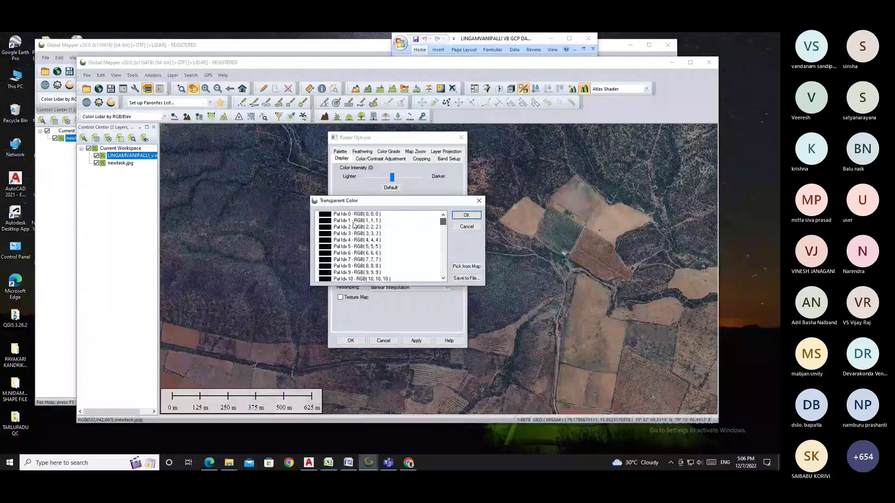
{"action": "left_click", "coordinate": [332, 215]}
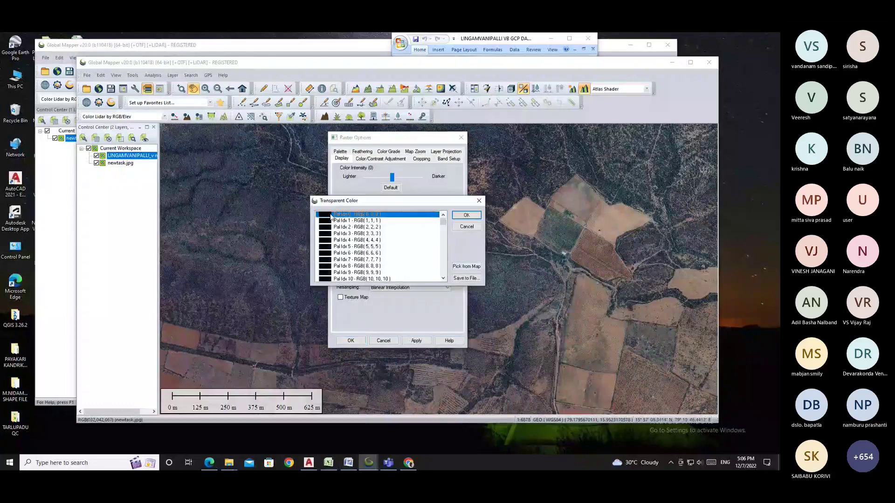
{"action": "left_click", "coordinate": [465, 267]}
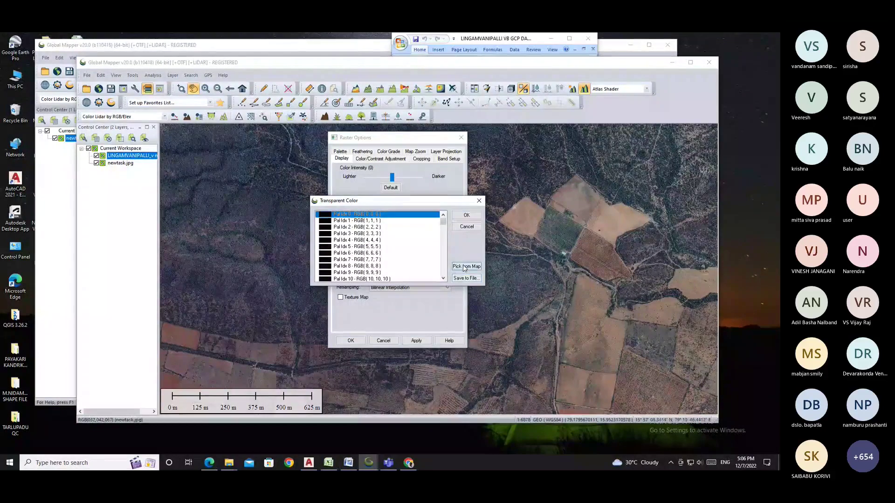
{"action": "left_click", "coordinate": [464, 217]}
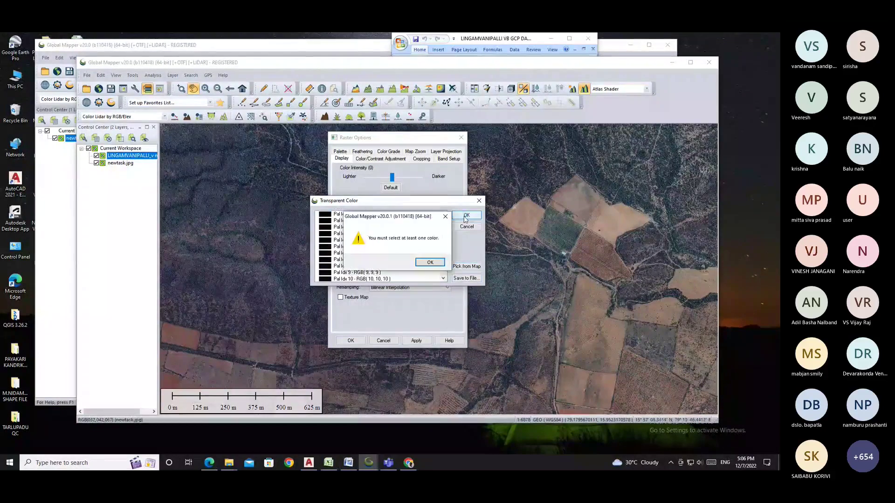
{"action": "left_click", "coordinate": [429, 263]}
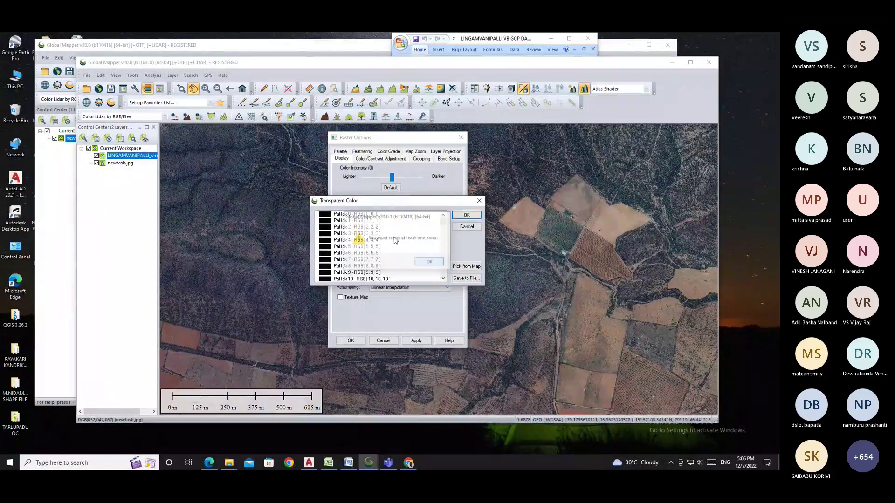
{"action": "left_click", "coordinate": [427, 215]}
{"action": "left_click", "coordinate": [458, 217]}
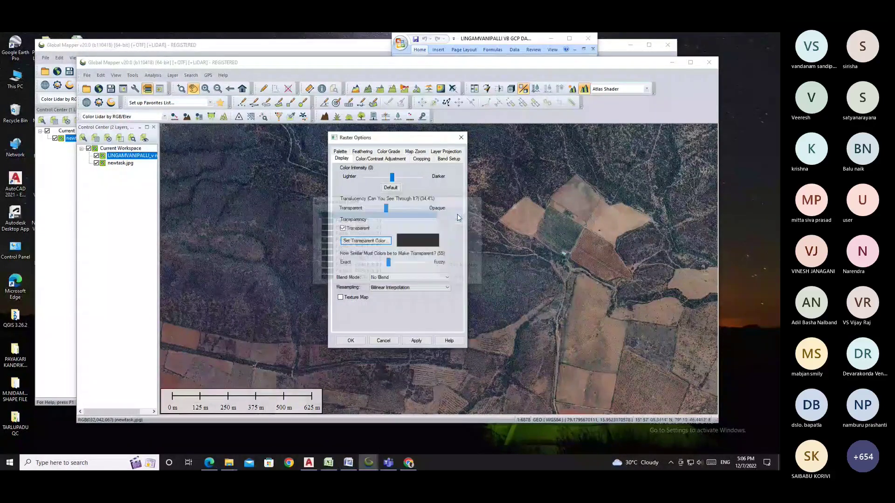
Set the map layer's translucency to 54.3% and accept the raster options
{"action": "left_click_drag", "start_coordinate": [385, 210], "coordinate": [392, 211]}
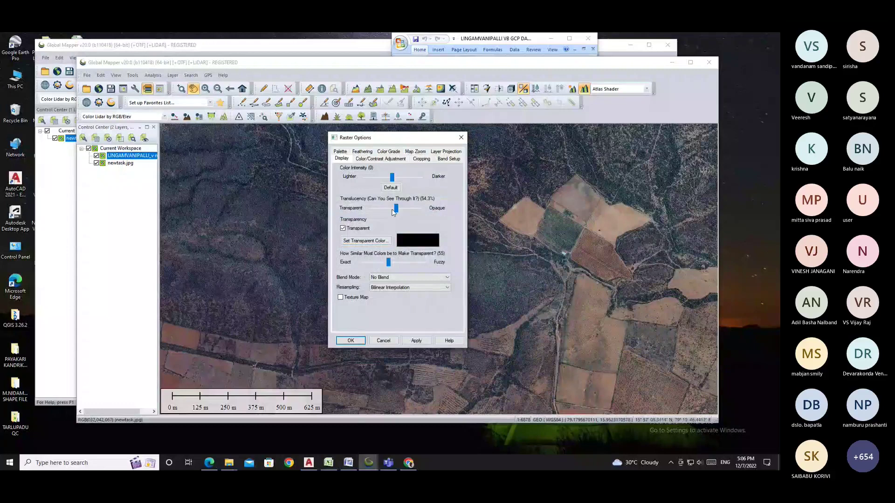
{"action": "left_click", "coordinate": [415, 340]}
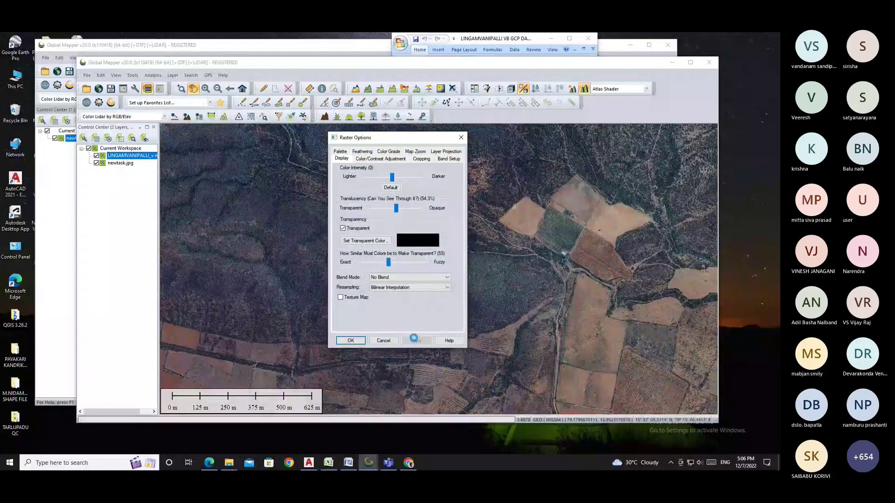
{"action": "left_click", "coordinate": [359, 342]}
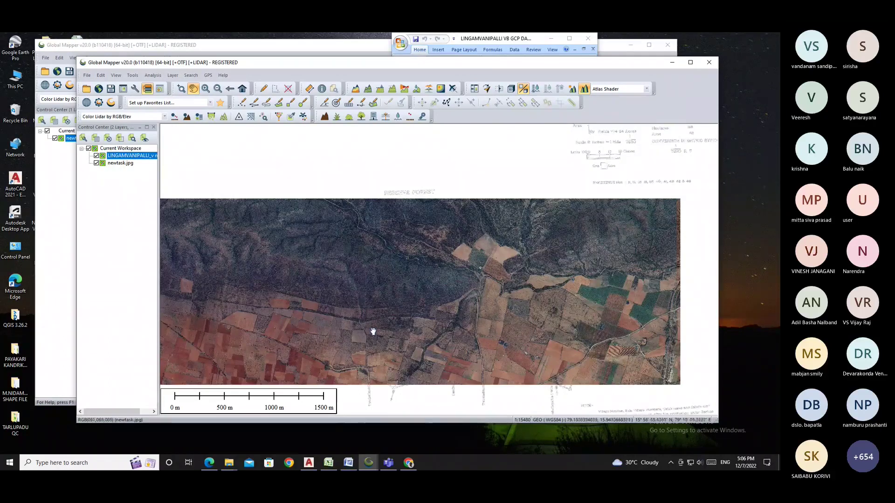
Reopen the map layer's raster options and apply a translucency of 85.5% with a transparent color similarity of 5
{"action": "double_click", "coordinate": [118, 156]}
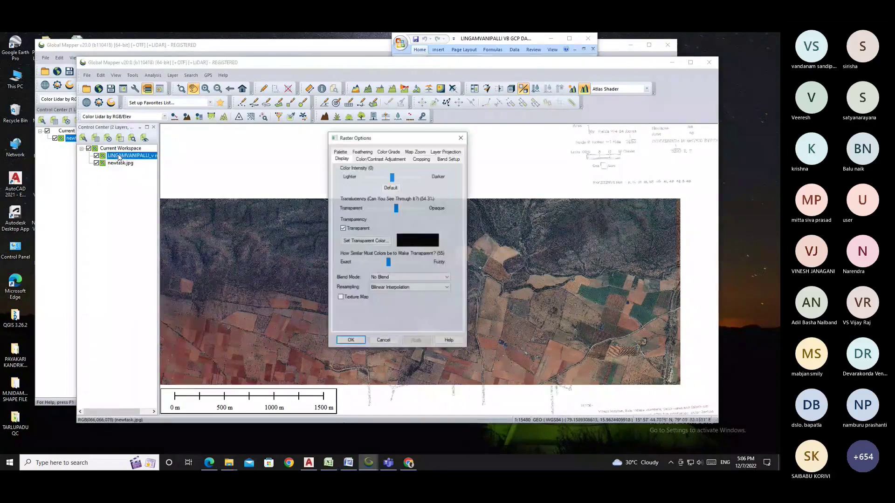
{"action": "left_click", "coordinate": [404, 210]}
{"action": "left_click", "coordinate": [410, 211]}
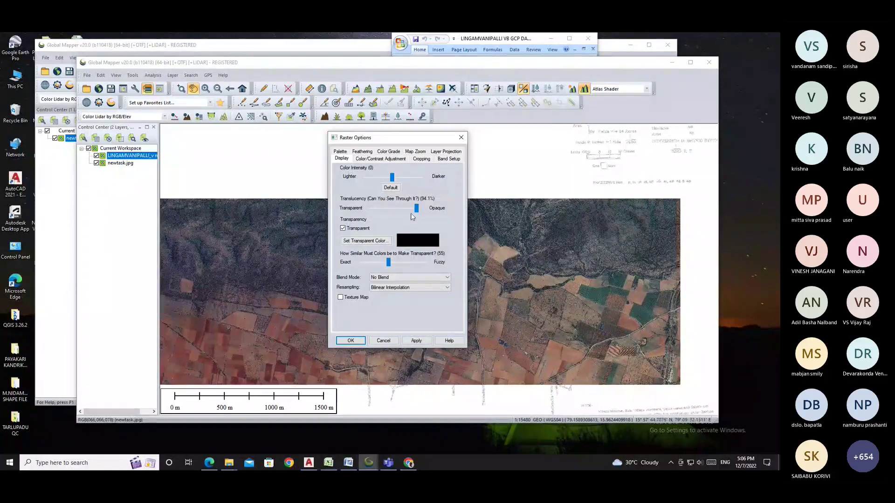
{"action": "left_click_drag", "start_coordinate": [416, 208], "coordinate": [412, 209]}
{"action": "left_click", "coordinate": [364, 263]}
{"action": "left_click", "coordinate": [416, 341]}
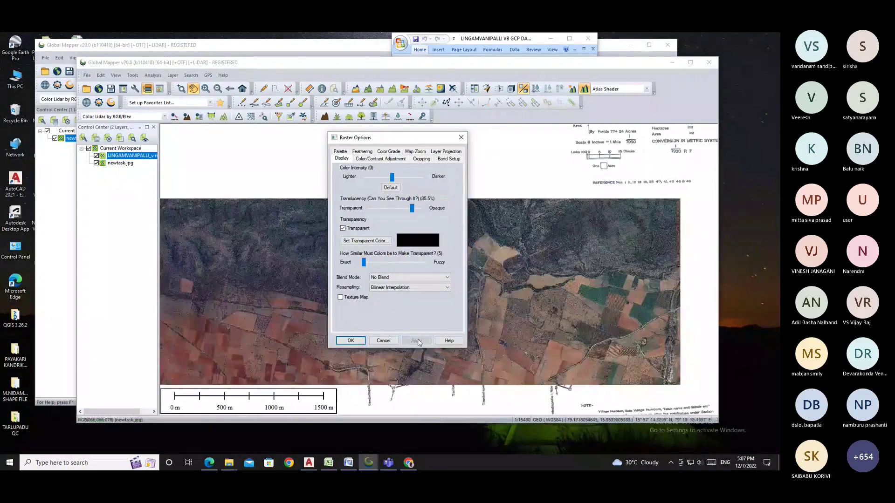
Accept the map layer's raster options, reopen them and apply a translucency of 65.6%
{"action": "left_click", "coordinate": [351, 340]}
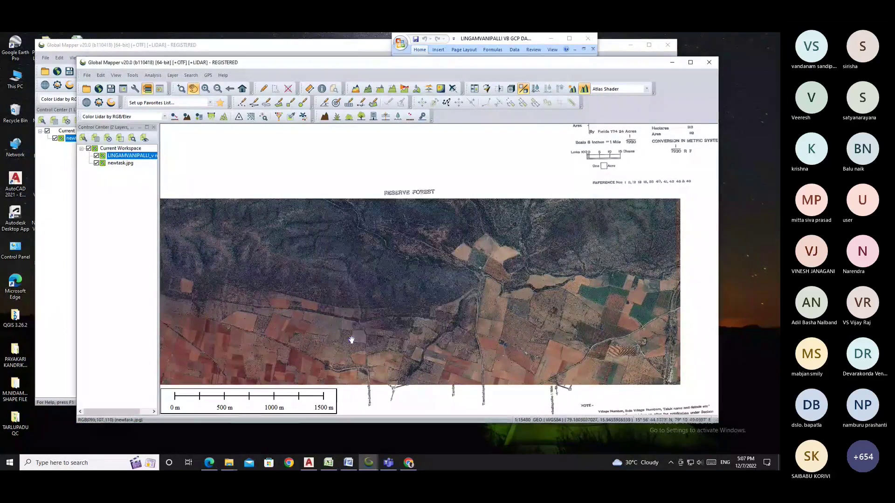
{"action": "double_click", "coordinate": [120, 157]}
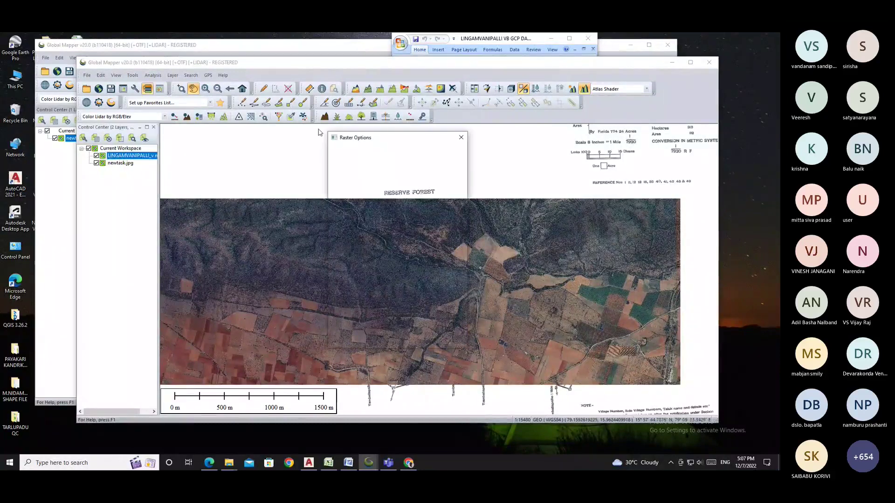
{"action": "left_click", "coordinate": [408, 210]}
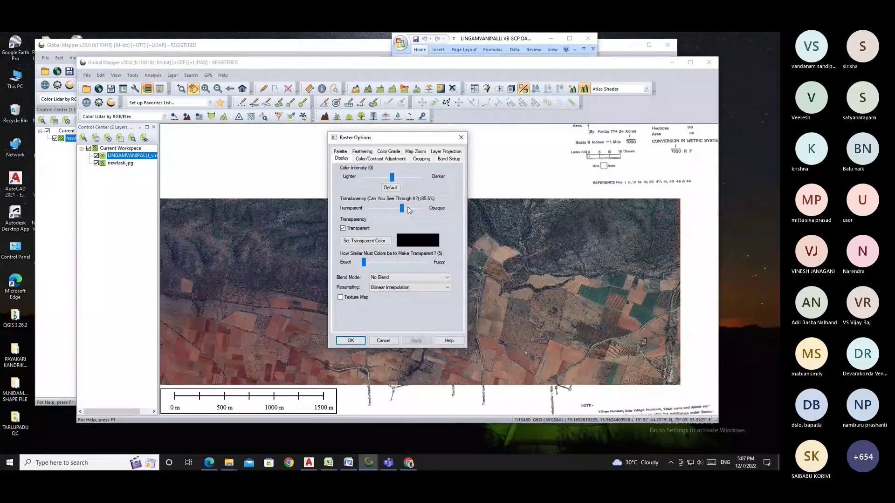
{"action": "left_click", "coordinate": [418, 340]}
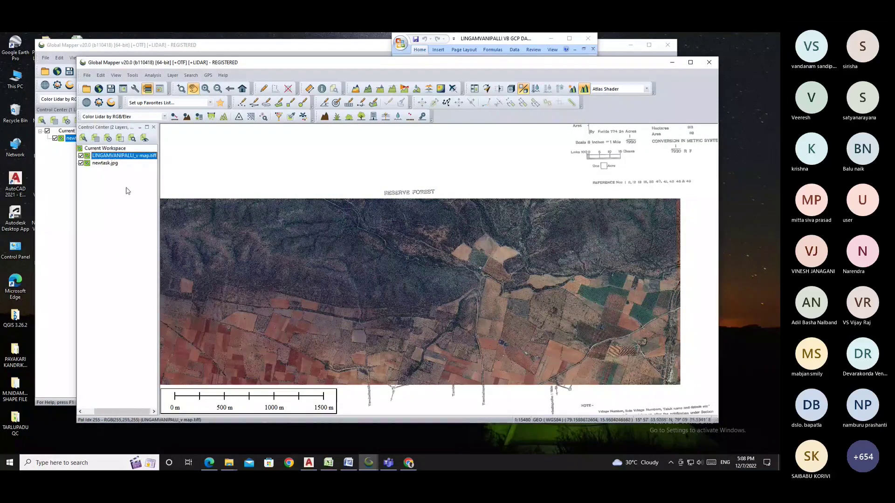
Move the LINGAMVANIPALLI map layer below newtask.jpg in the layer order, and apply a translucency of 45.7%, followed by 25.8%
{"action": "left_click_drag", "start_coordinate": [130, 159], "coordinate": [124, 168]}
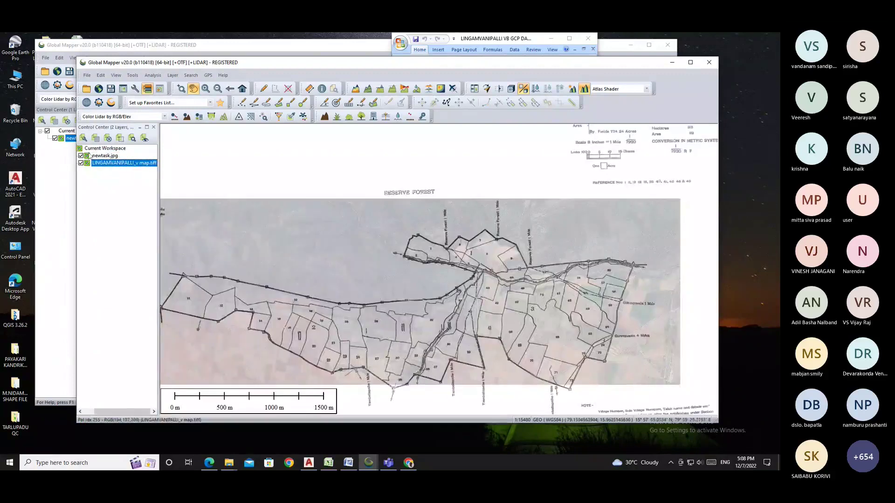
{"action": "double_click", "coordinate": [104, 163]}
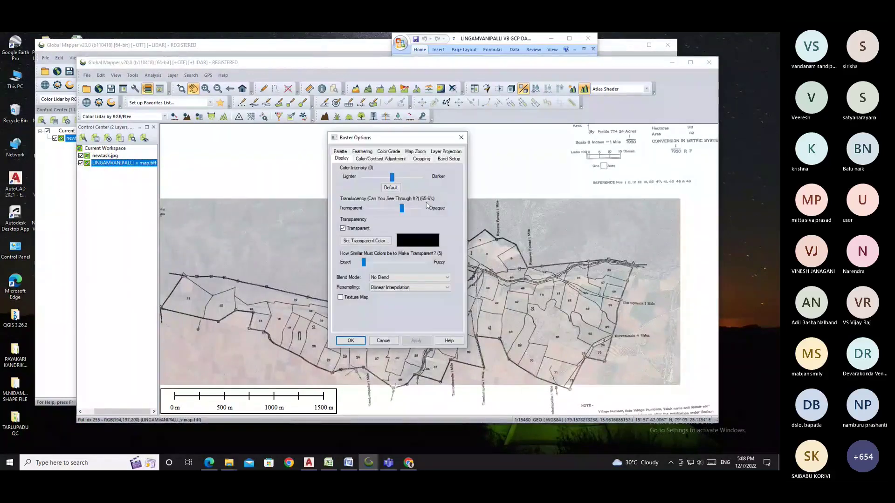
{"action": "left_click_drag", "start_coordinate": [401, 207], "coordinate": [391, 208]}
{"action": "left_click", "coordinate": [422, 340]}
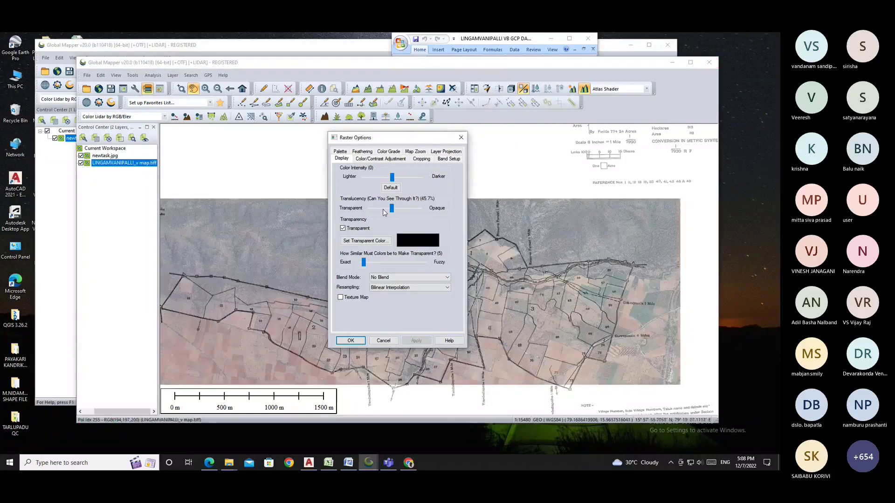
{"action": "left_click", "coordinate": [378, 206]}
{"action": "left_click", "coordinate": [415, 341]}
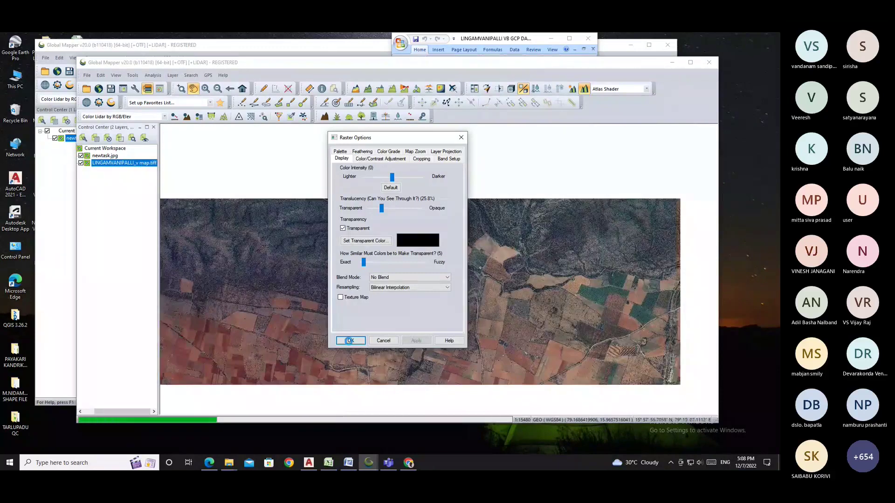
{"action": "left_click", "coordinate": [350, 340]}
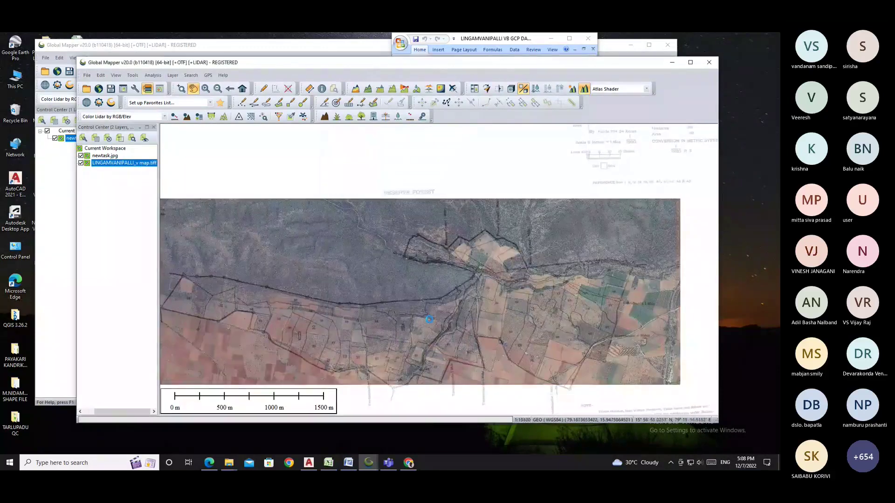
Examine how the village map's parcel boundaries and roads align with the satellite imagery, moving toward the southern edge of the village
{"action": "scroll", "coordinate": [433, 317], "scroll_direction": "up", "scroll_amount": 2}
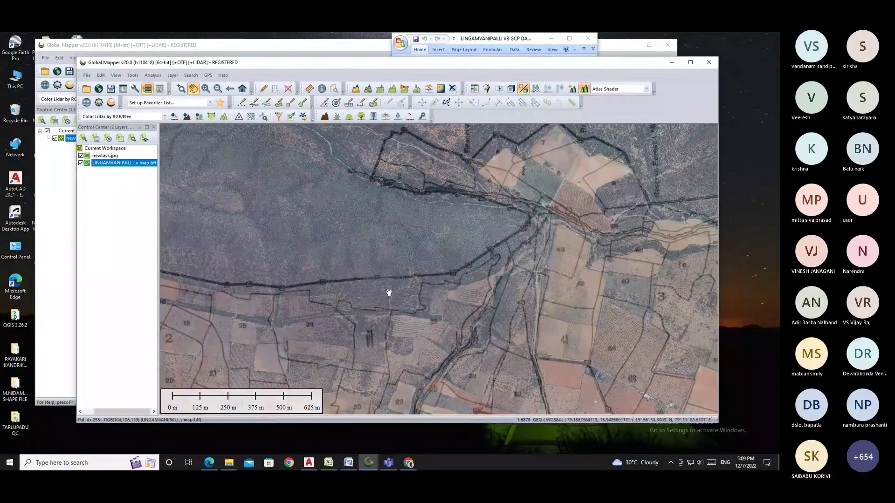
{"action": "left_click_drag", "start_coordinate": [389, 293], "coordinate": [384, 218]}
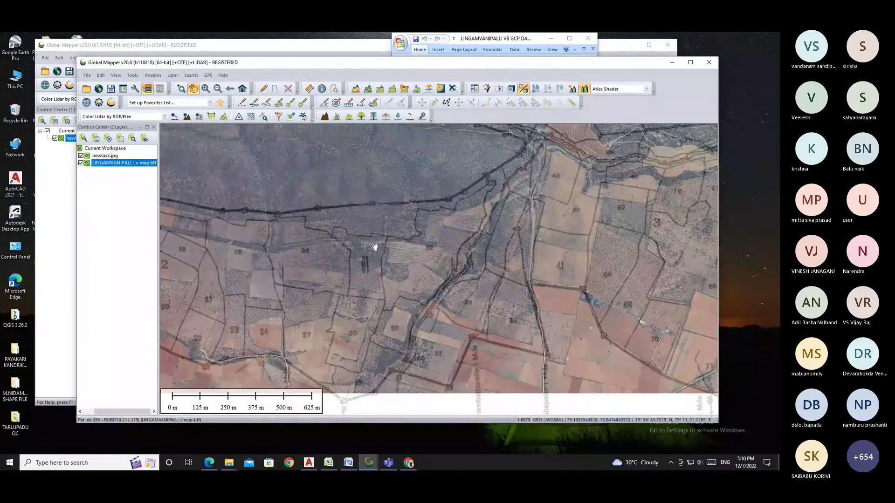
{"action": "left_click_drag", "start_coordinate": [370, 257], "coordinate": [359, 248]}
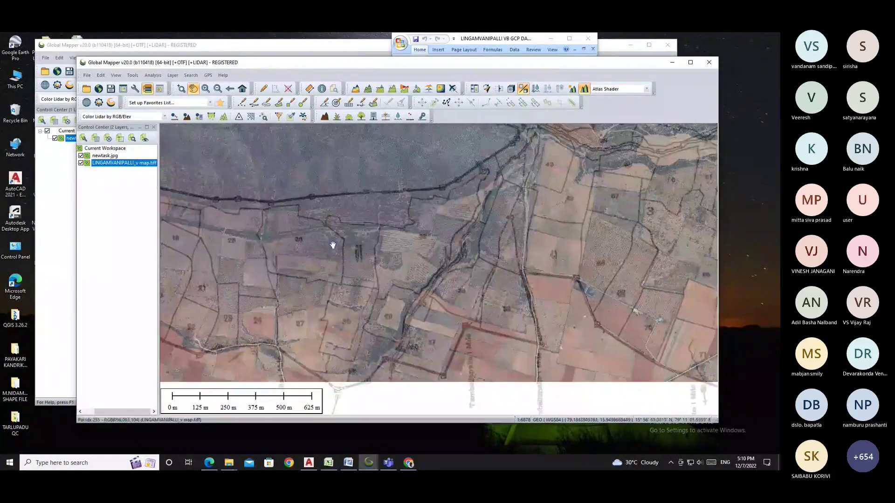
{"action": "left_click_drag", "start_coordinate": [397, 256], "coordinate": [396, 241]}
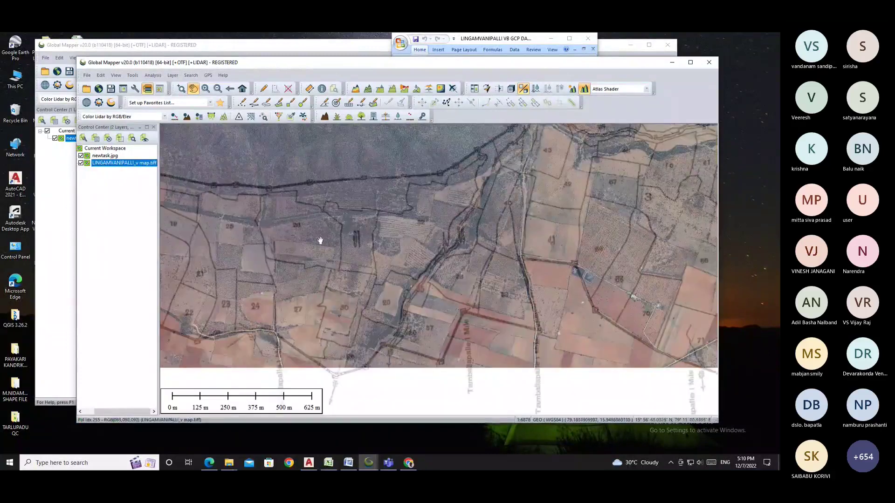
{"action": "left_click_drag", "start_coordinate": [320, 238], "coordinate": [376, 217]}
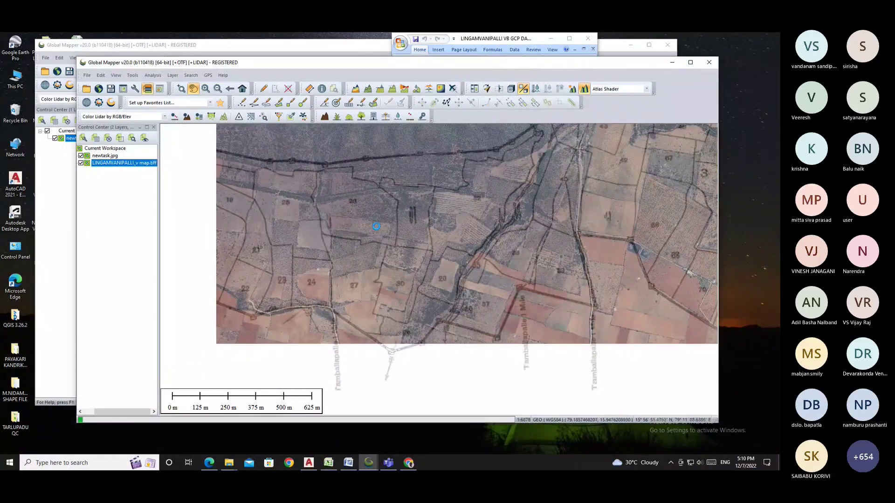